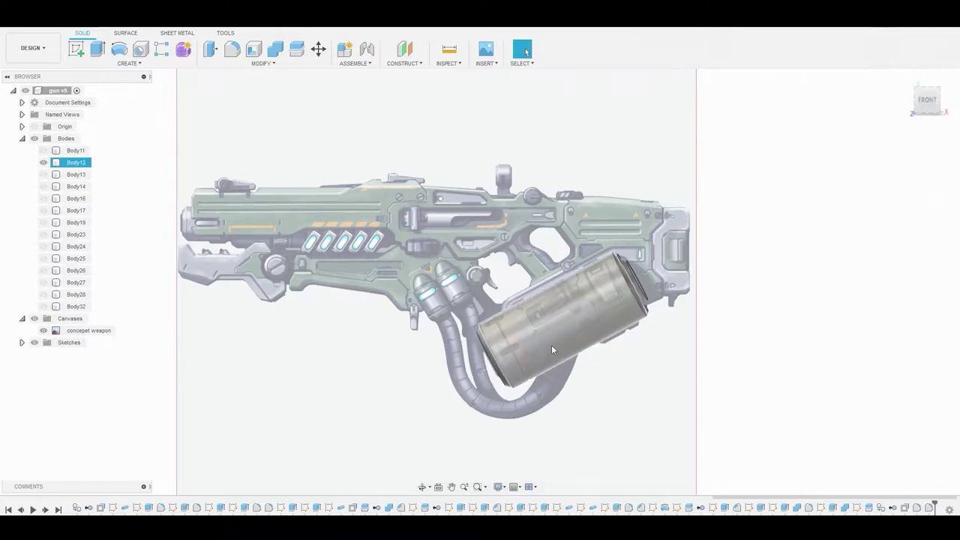
# Step: Start a new sketch on the front plane, in front of the cylinder body
pyautogui.scroll(2, 653, 356)
pyautogui.scroll(3, 653, 357)
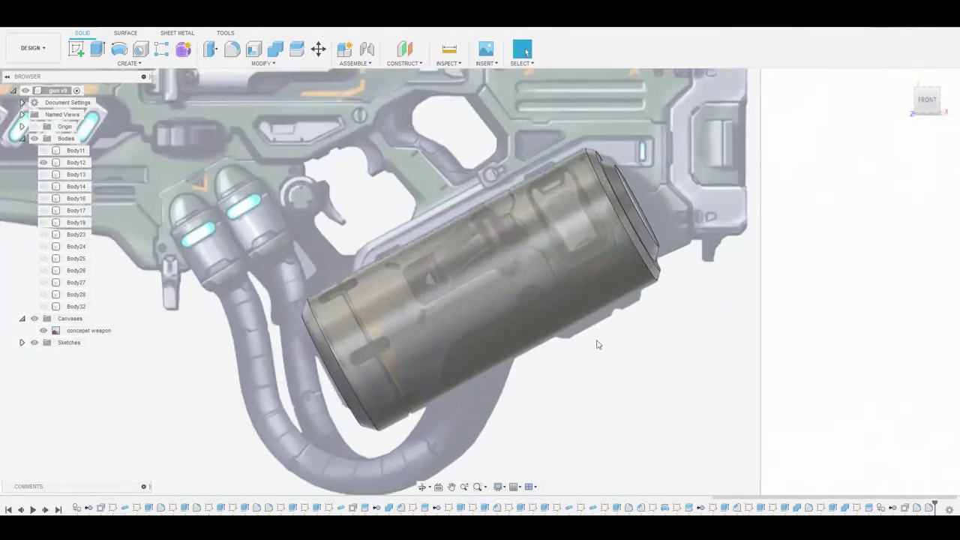
pyautogui.moveTo(556, 358); pyautogui.dragTo(556, 248, button='middle')
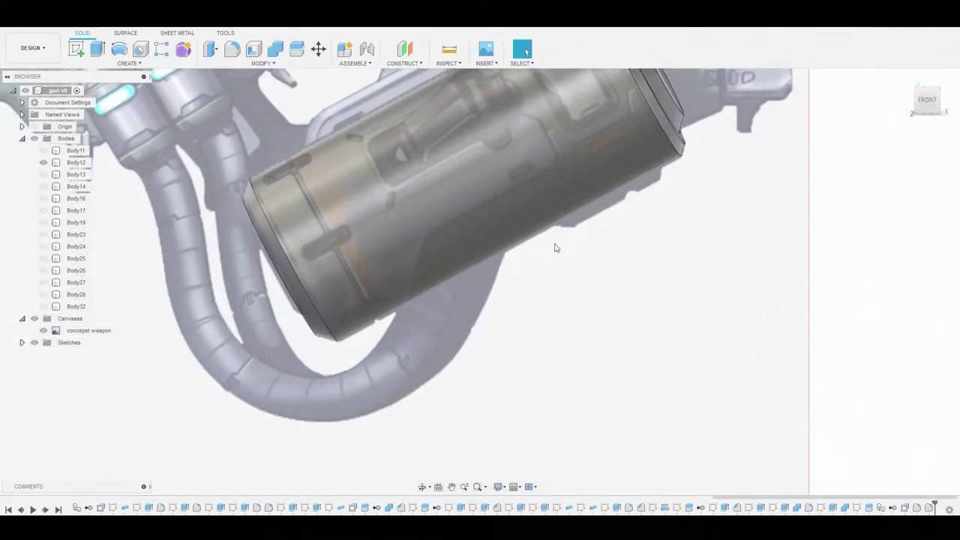
pyautogui.scroll(-2, 285, 152)
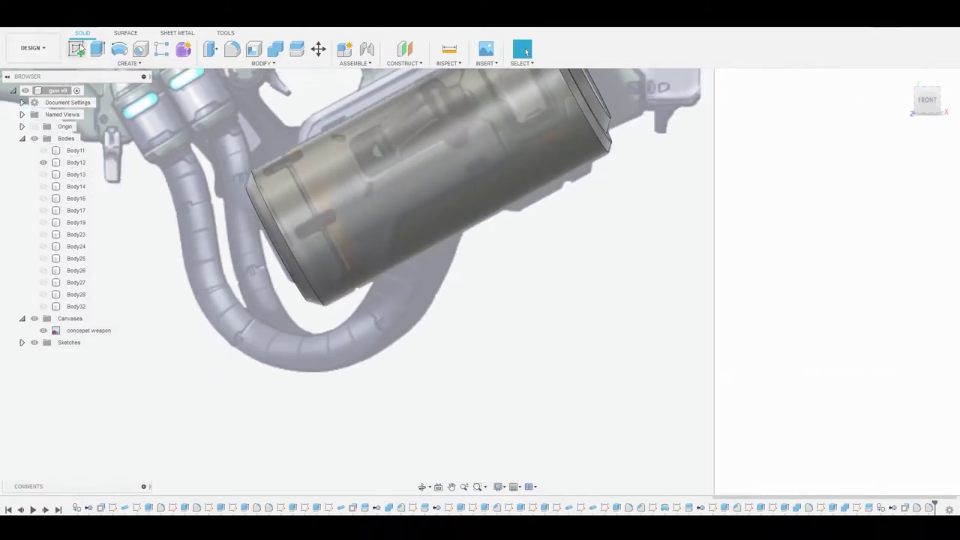
pyautogui.click(78, 47)
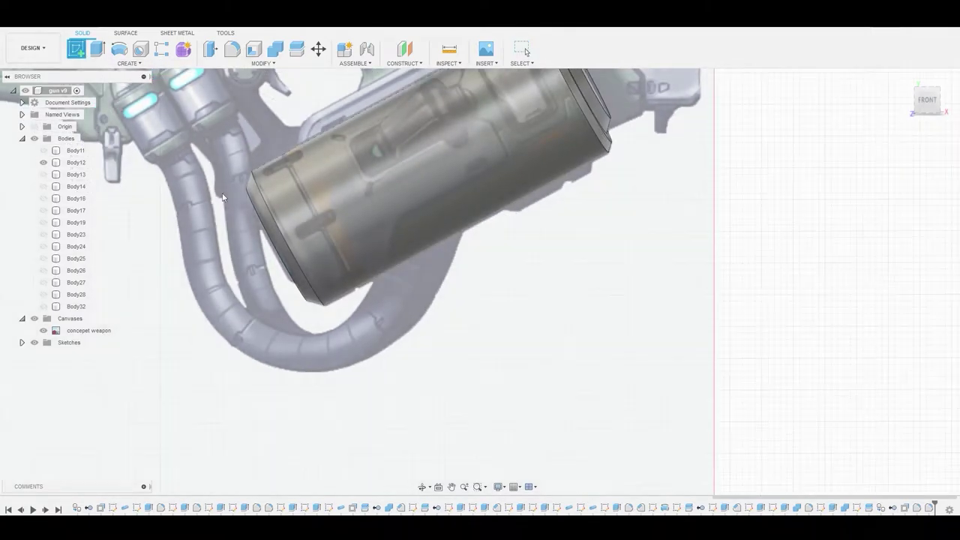
pyautogui.click(512, 238)
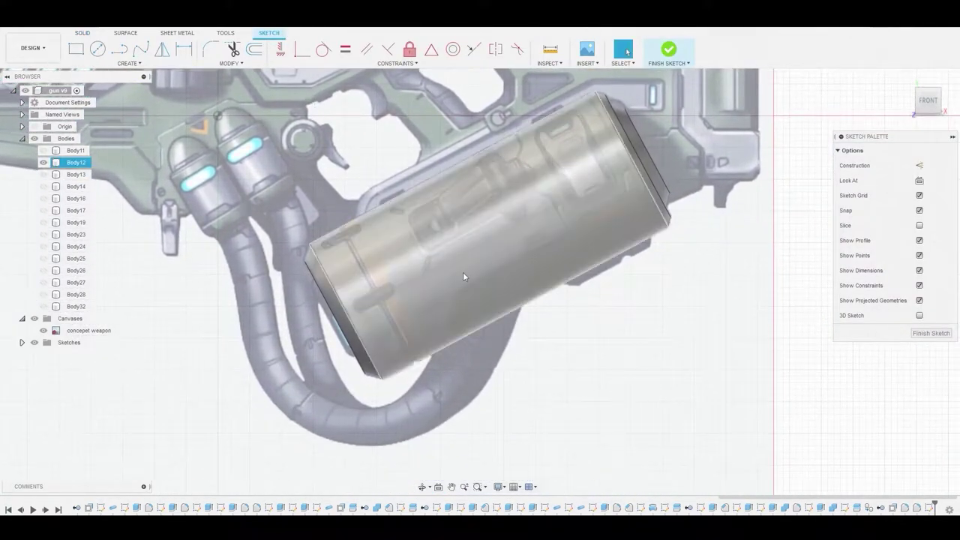
# Step: Trace the stepped upper part of the concept image's panel seam across the cylinder with connected line segments
pyautogui.click(118, 51)
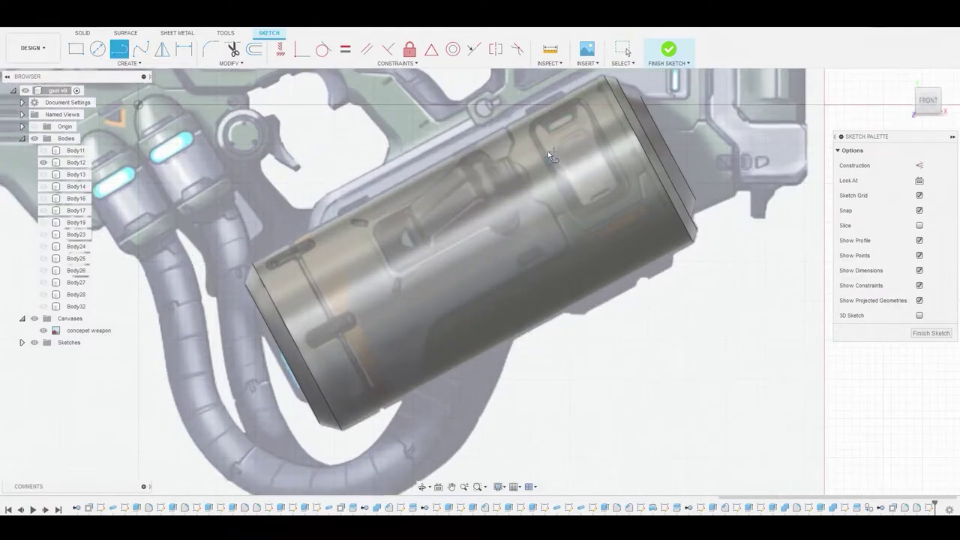
pyautogui.scroll(5, 550, 152)
pyautogui.click(497, 117)
pyautogui.click(506, 132)
pyautogui.click(505, 163)
pyautogui.click(497, 180)
pyautogui.click(537, 246)
pyautogui.click(608, 319)
pyautogui.click(598, 344)
# Step: Extend the seam line down past the cylinder's lower edge and finish the sketch
pyautogui.scroll(-5, 598, 344)
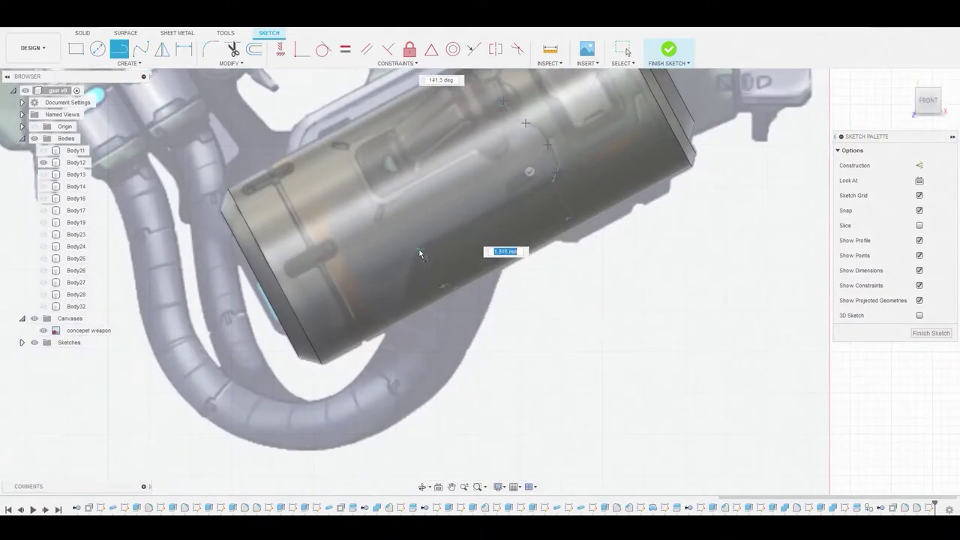
pyautogui.click(399, 353)
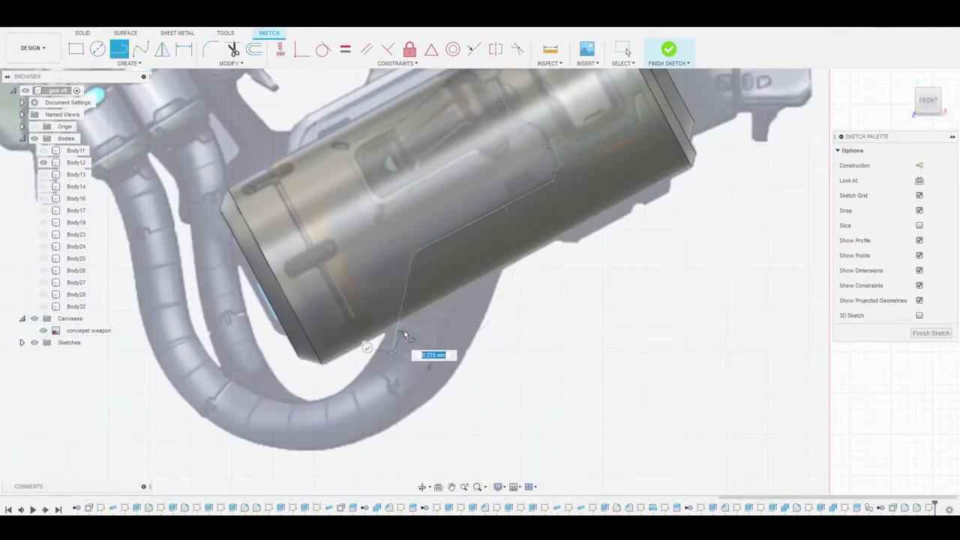
pyautogui.rightClick(404, 331)
pyautogui.click(457, 335)
pyautogui.scroll(-2, 458, 189)
pyautogui.click(668, 49)
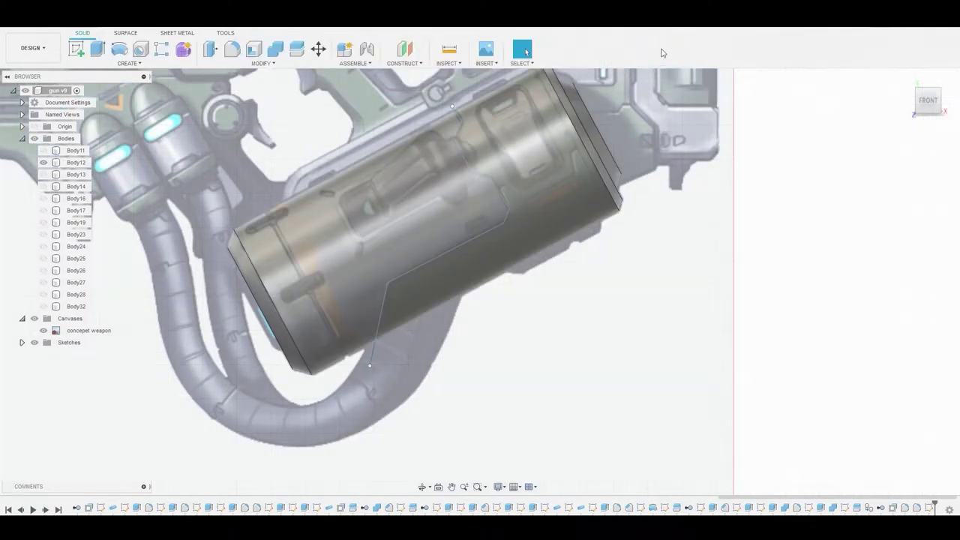
# Step: Split the cylinder body Body12 using the traced seam line as the splitting tool
pyautogui.click(263, 65)
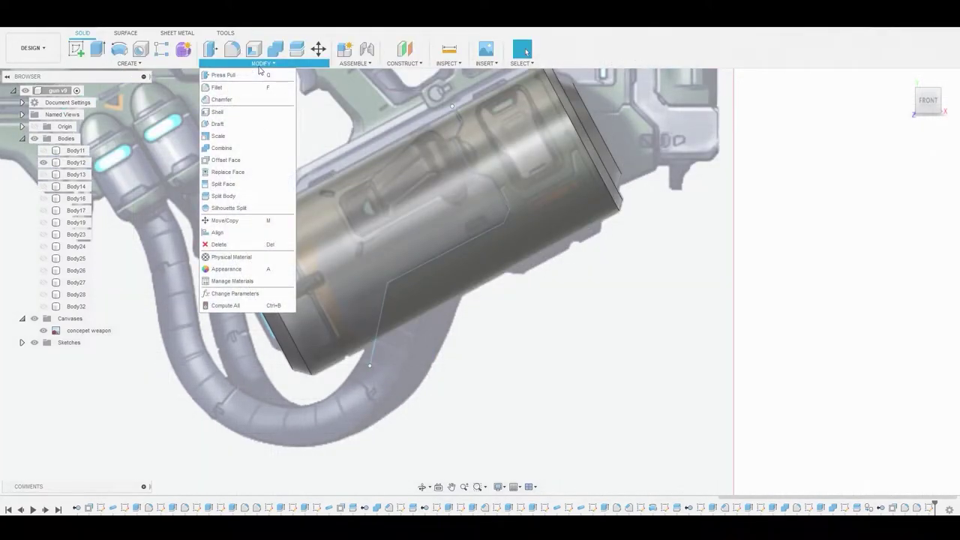
pyautogui.click(232, 195)
pyautogui.click(420, 187)
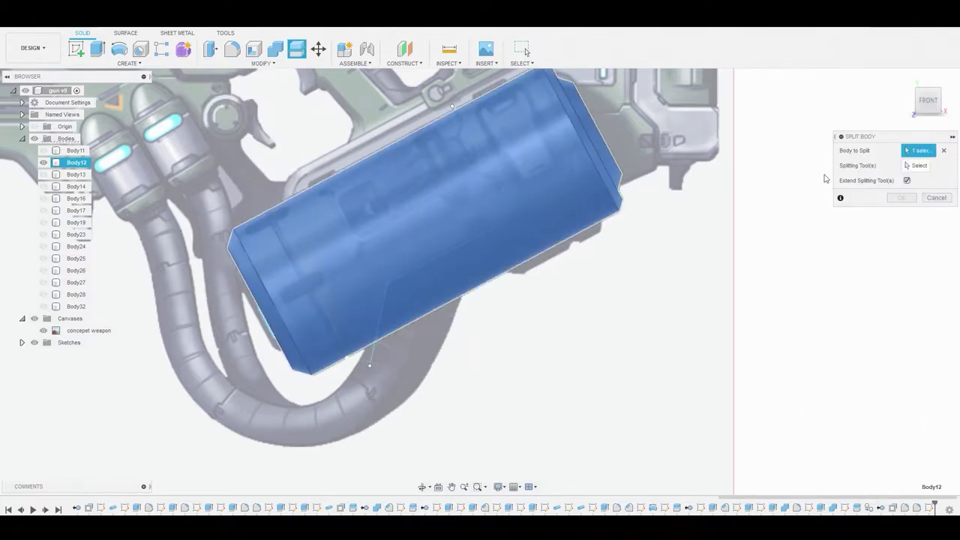
pyautogui.click(917, 166)
pyautogui.click(371, 352)
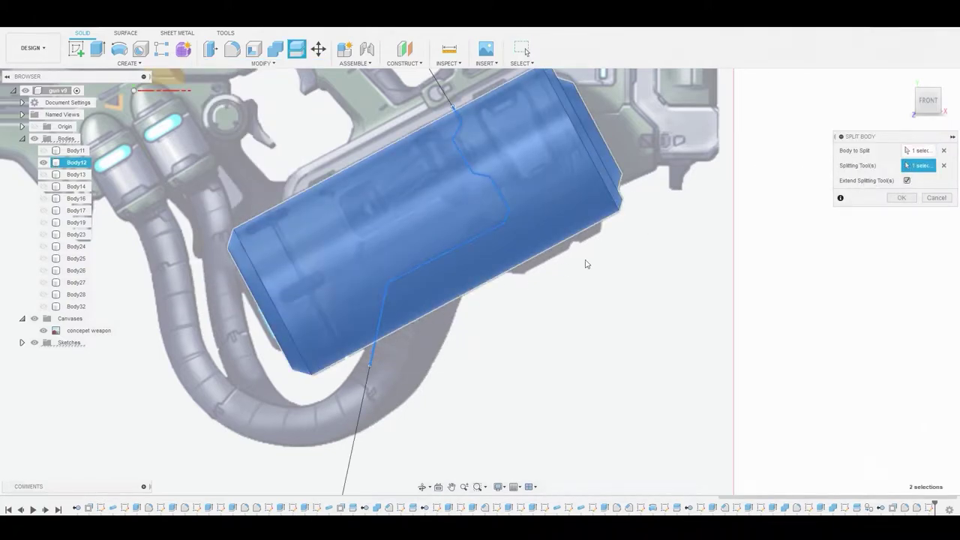
pyautogui.click(902, 198)
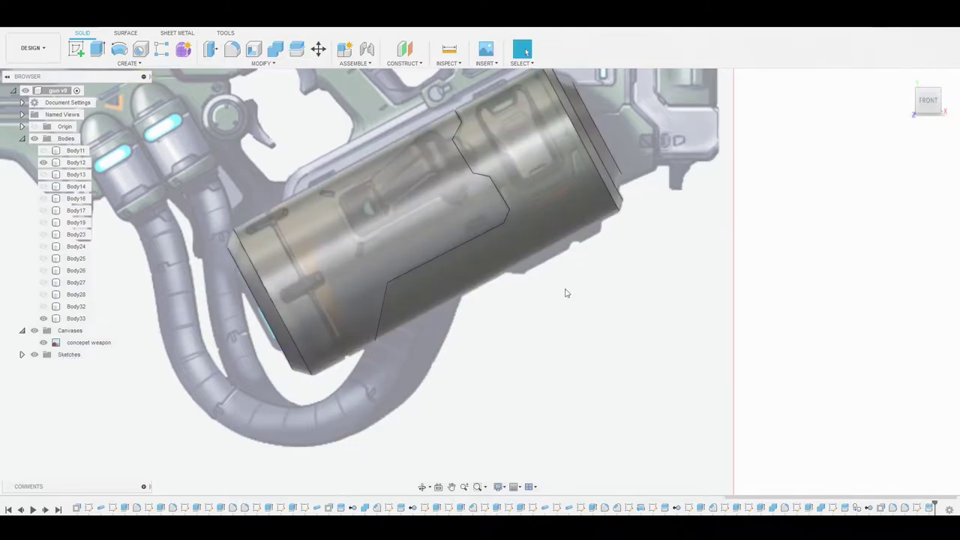
# Step: Offset the curved face of the cylinder's rear split section by -0.011 mm
pyautogui.scroll(3, 501, 351)
pyautogui.click(753, 282)
pyautogui.rightClick(753, 281)
pyautogui.click(785, 271)
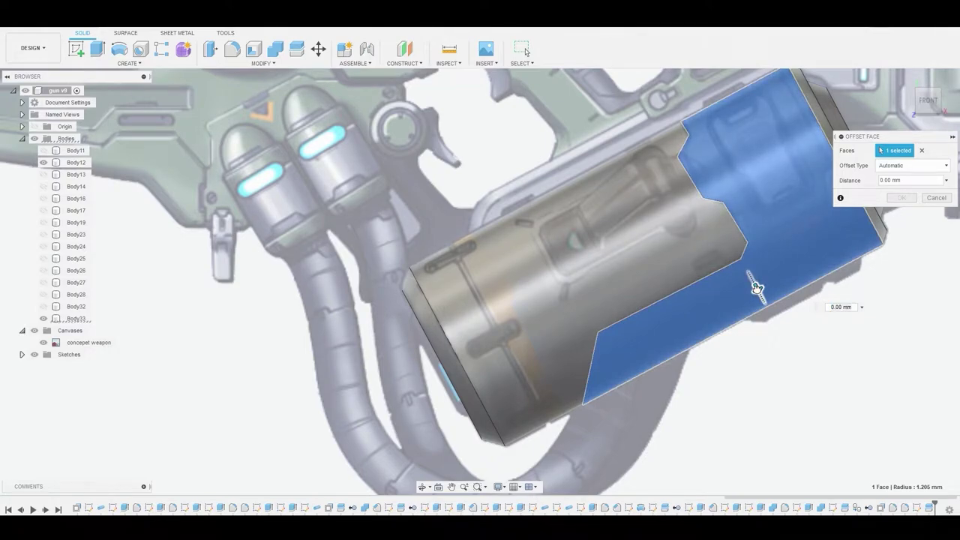
pyautogui.moveTo(756, 287); pyautogui.dragTo(755, 288)
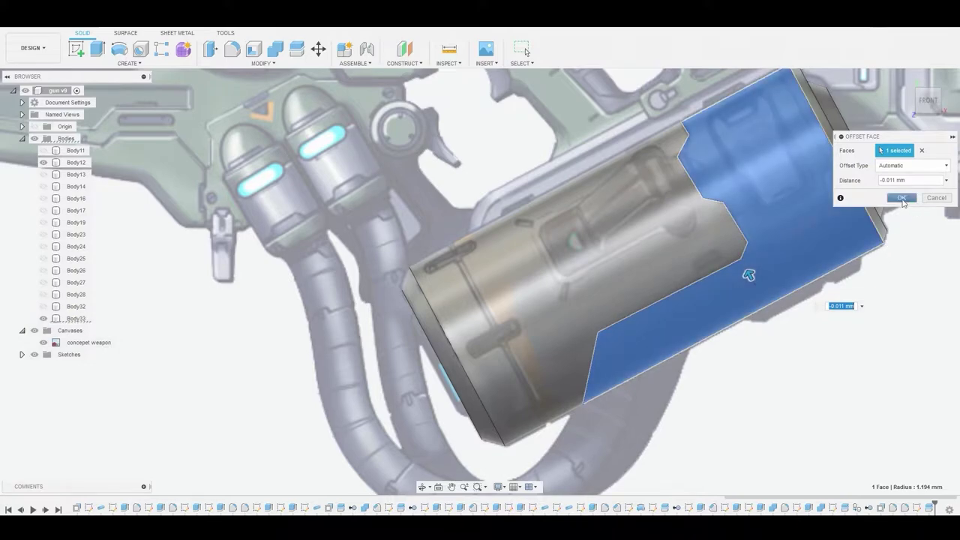
pyautogui.click(902, 198)
# Step: Sketch a small upright two-point rectangle beside the cylinder's front end in a new sketch on the front plane
pyautogui.scroll(3, 699, 221)
pyautogui.scroll(-3, 645, 285)
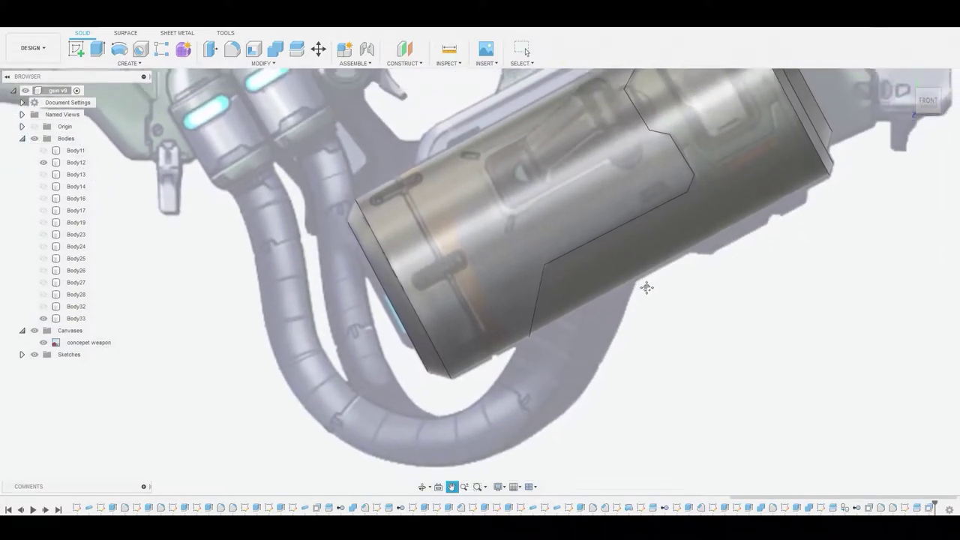
pyautogui.scroll(-1, 655, 326)
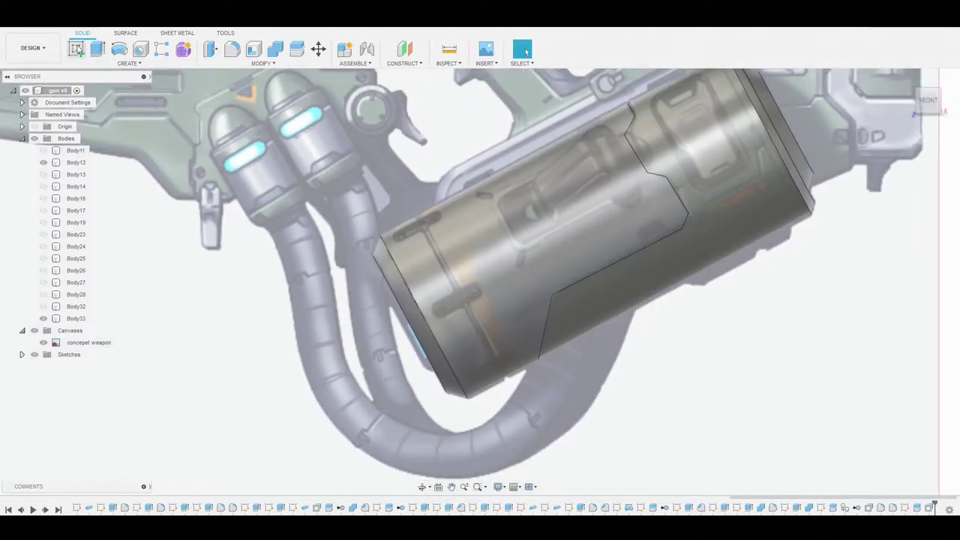
pyautogui.click(75, 49)
pyautogui.click(317, 324)
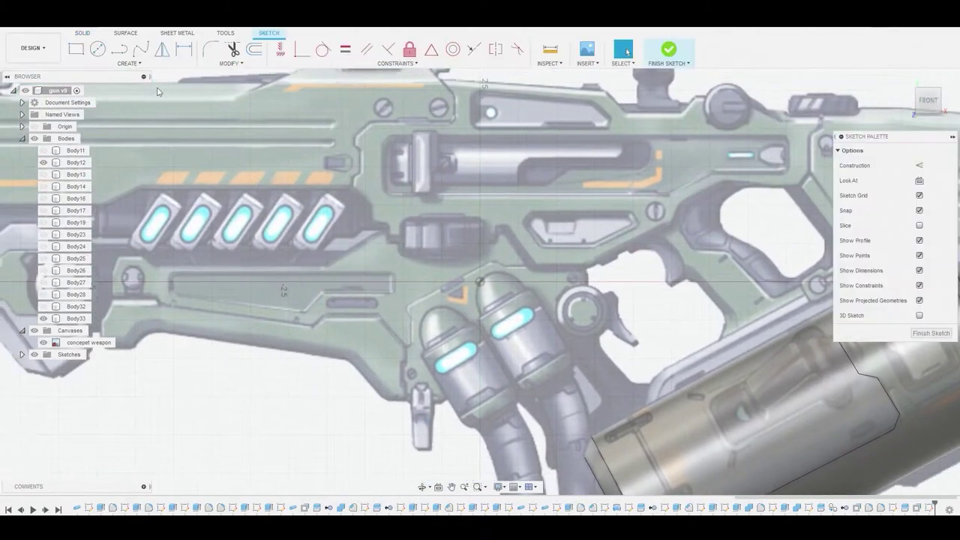
pyautogui.click(76, 49)
pyautogui.scroll(4, 579, 313)
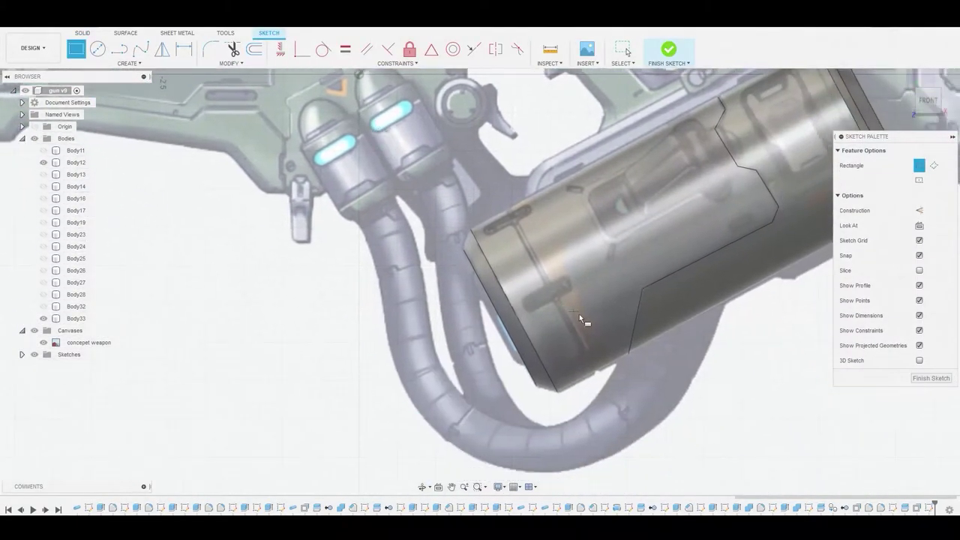
pyautogui.click(395, 251)
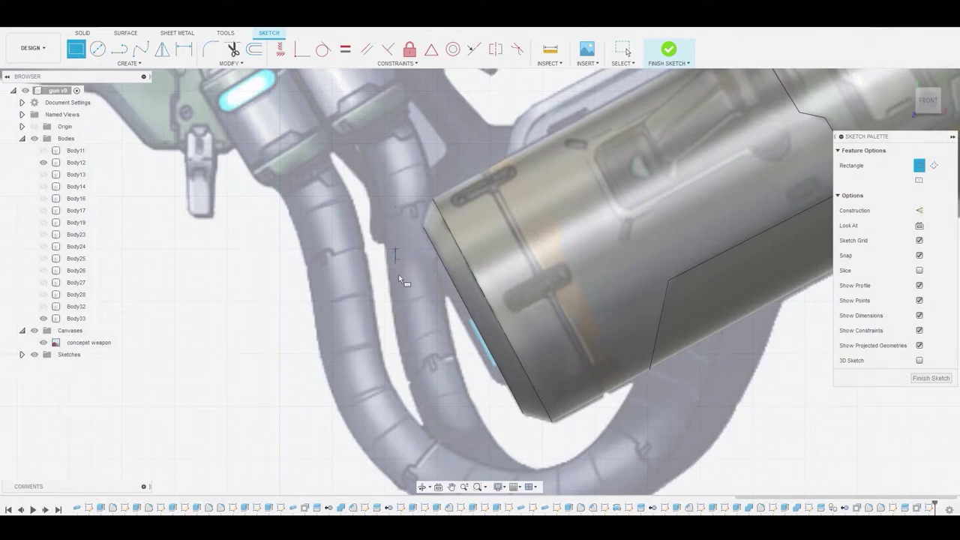
pyautogui.click(417, 311)
pyautogui.rightClick(417, 310)
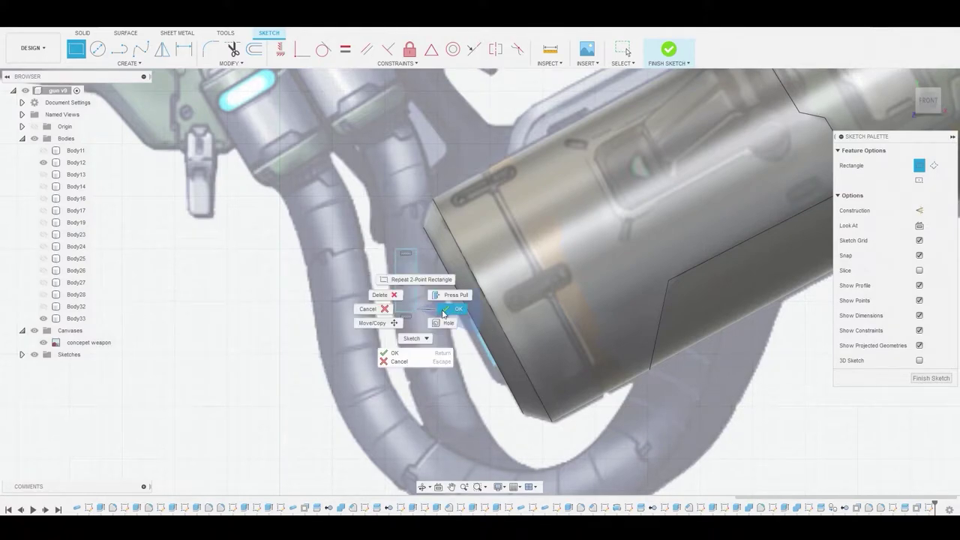
pyautogui.click(441, 310)
# Step: Move the rectangle onto the dark slot near the cylinder's front end and rotate it -62.6 degrees about Z
pyautogui.doubleClick(418, 296)
pyautogui.rightClick(418, 298)
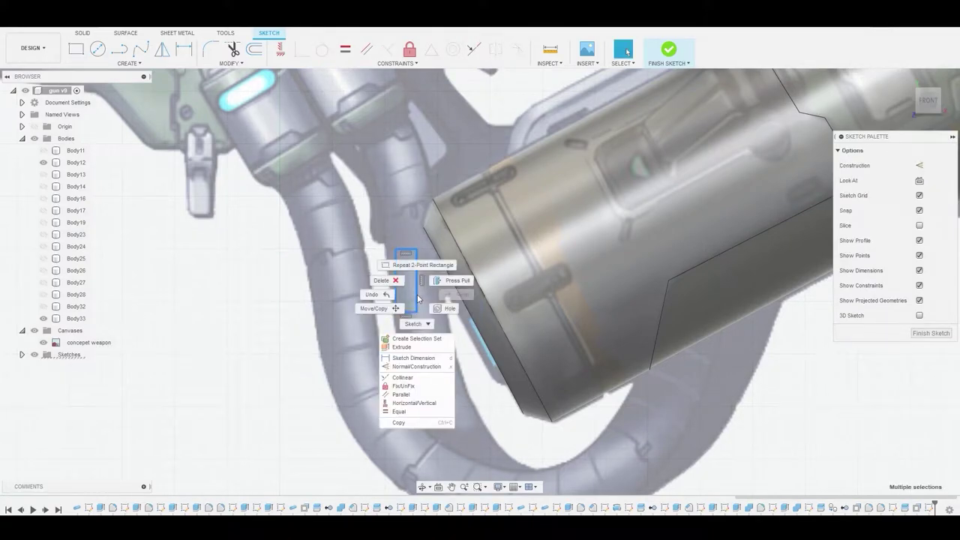
pyautogui.click(379, 307)
pyautogui.moveTo(410, 271); pyautogui.dragTo(582, 265)
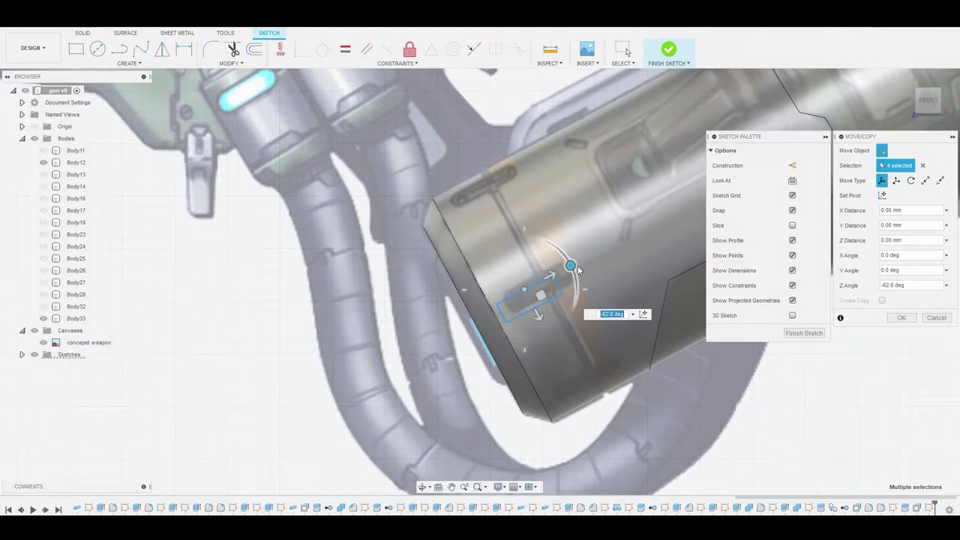
# Step: Fine-tune the rotated rectangle's position over the slot with an X distance of -0.054 mm and a Y distance of 0.127 mm
pyautogui.moveTo(540, 297)
pyautogui.mouseDown()
pyautogui.moveTo(550, 285)
pyautogui.moveTo(553, 295)
pyautogui.mouseUp()
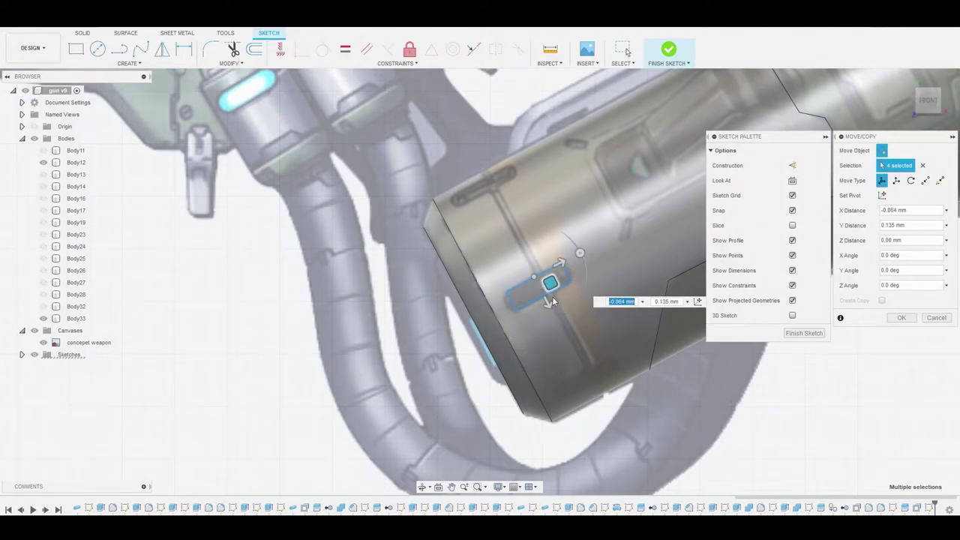
pyautogui.scroll(3, 558, 306)
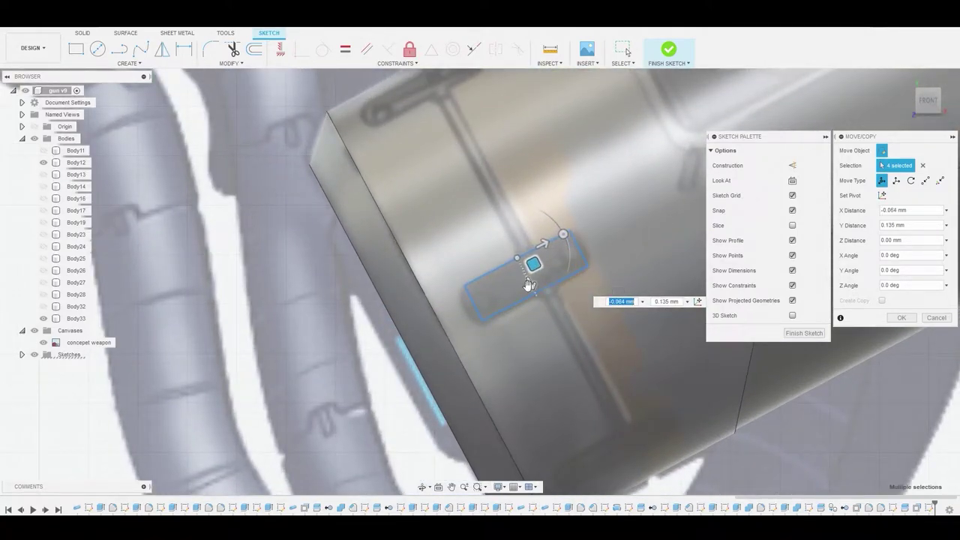
pyautogui.moveTo(533, 267); pyautogui.dragTo(534, 272)
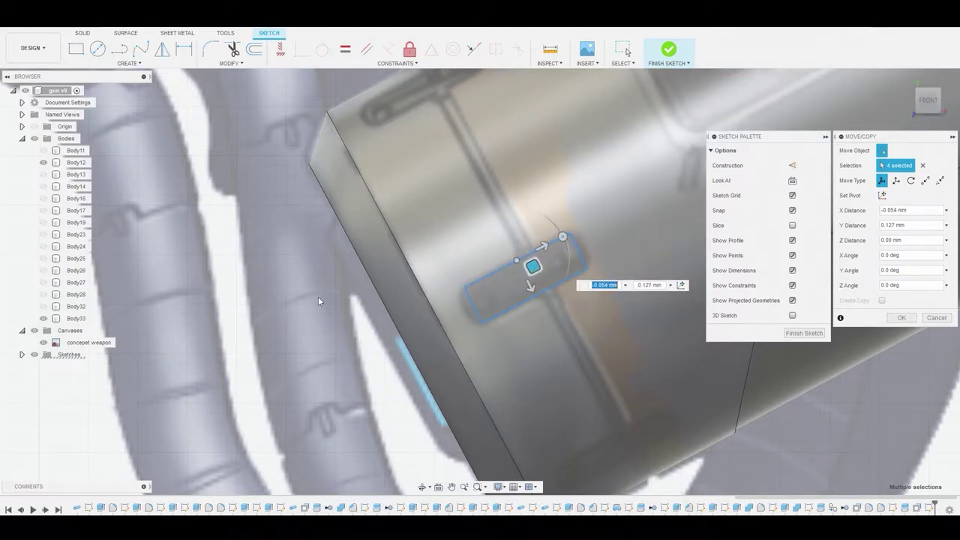
pyautogui.rightClick(287, 294)
pyautogui.click(319, 297)
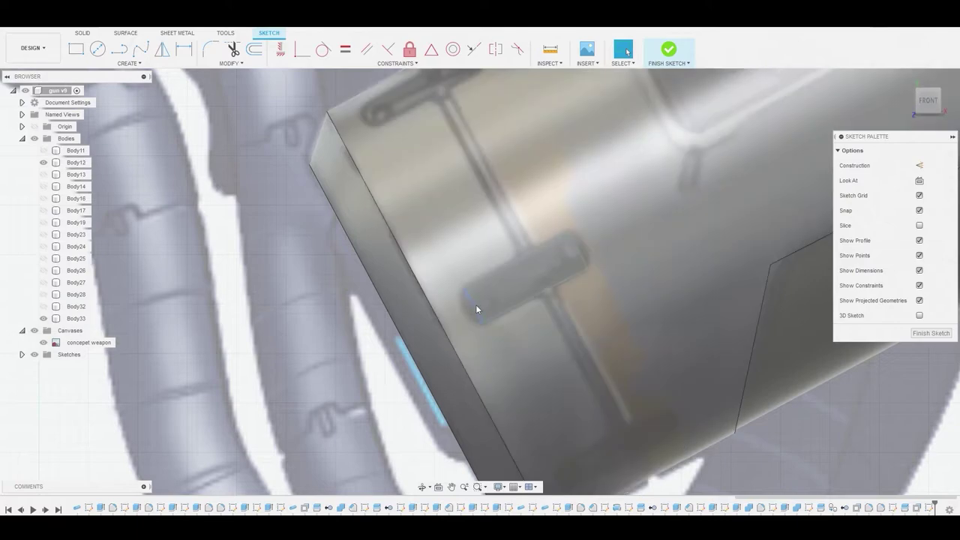
# Step: Adjust the rectangle's edges to fit the outline of the slot in the concept image
pyautogui.click(470, 306)
pyautogui.click(532, 248)
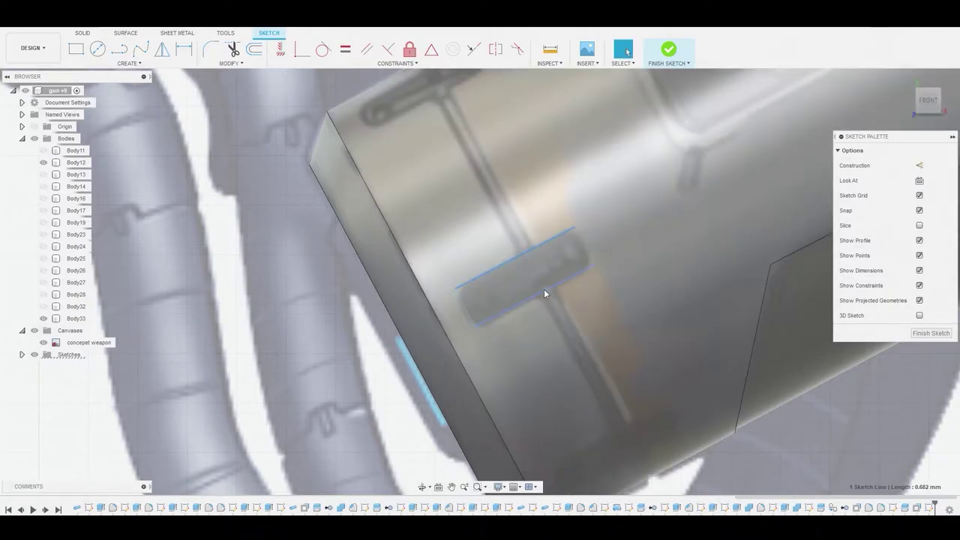
pyautogui.click(546, 293)
pyautogui.scroll(-5, 518, 297)
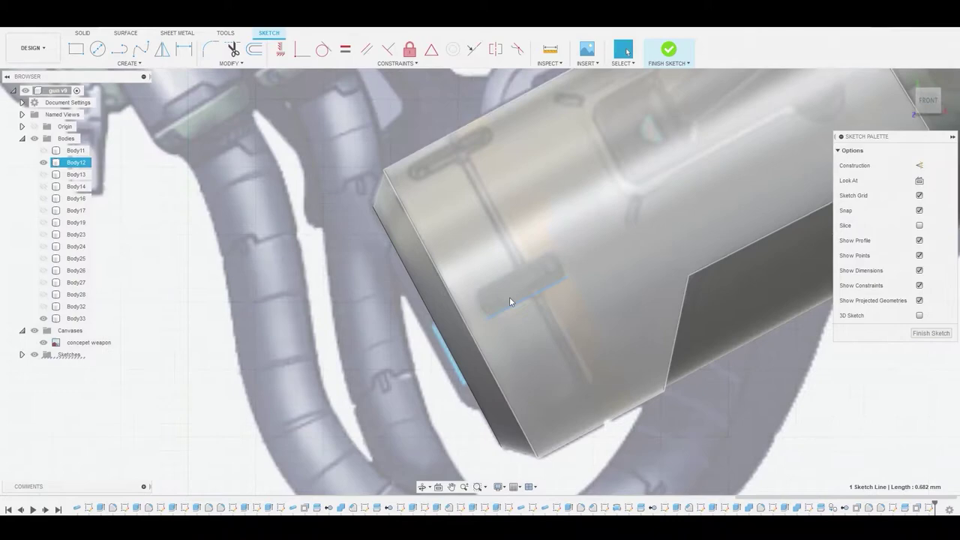
pyautogui.scroll(6, 513, 288)
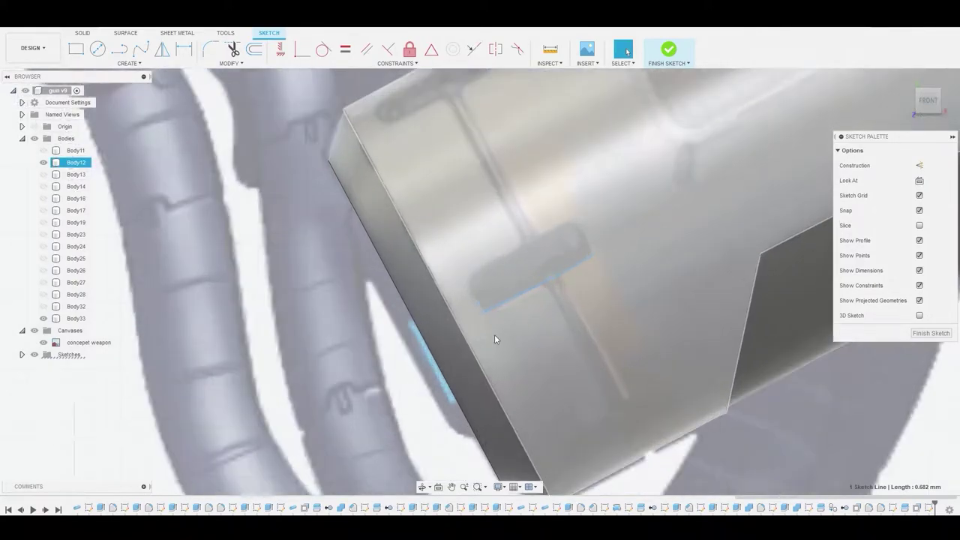
# Step: Fillet the corners of the slot rectangle with a 0.05 mm radius
pyautogui.click(210, 49)
pyautogui.click(620, 239)
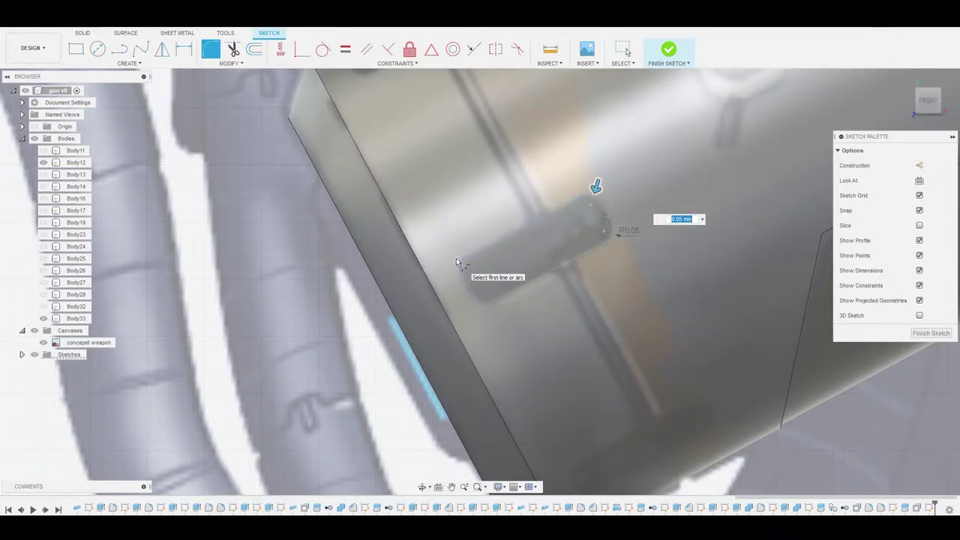
pyautogui.click(456, 258)
pyautogui.click(480, 308)
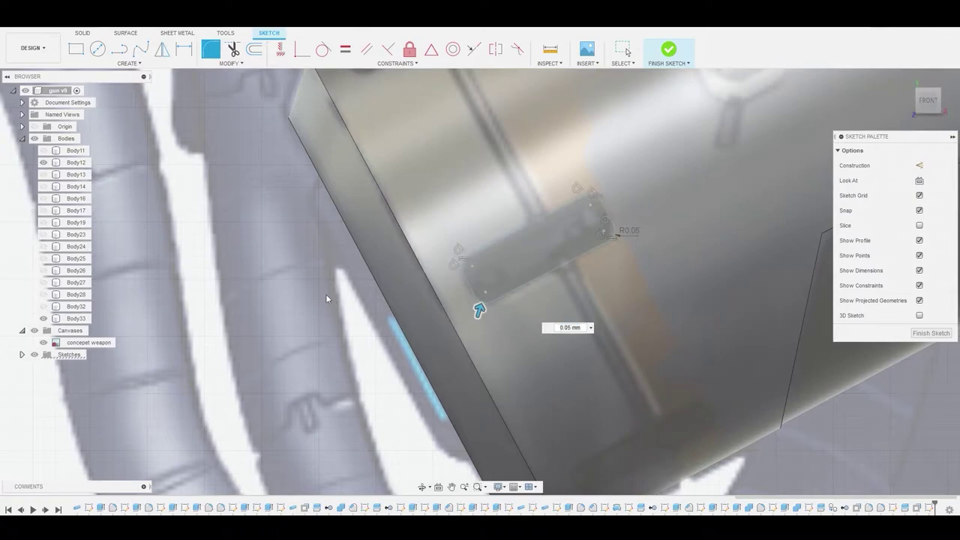
pyautogui.rightClick(324, 294)
pyautogui.click(361, 295)
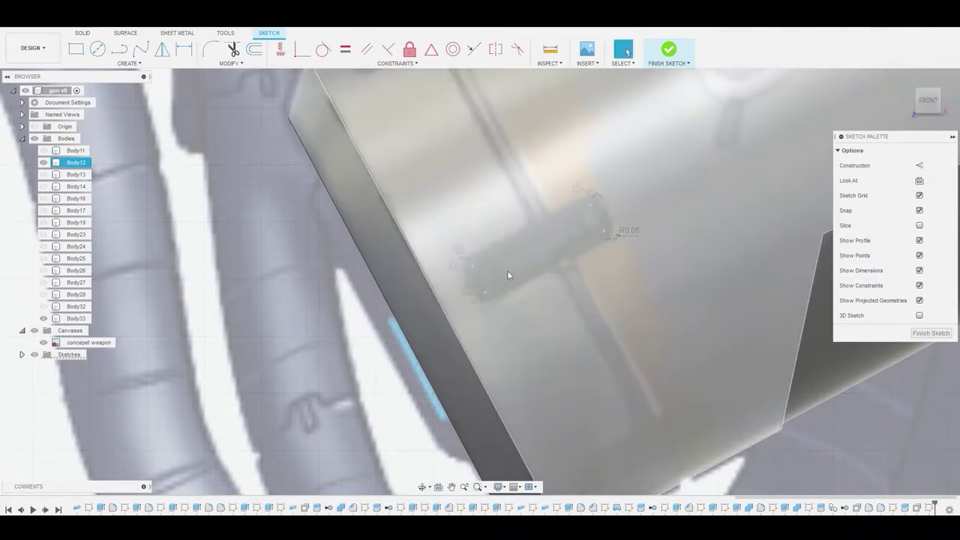
# Step: Extrude the filleted slot profile 0.292 mm as a new body
pyautogui.moveTo(506, 262); pyautogui.dragTo(523, 298)
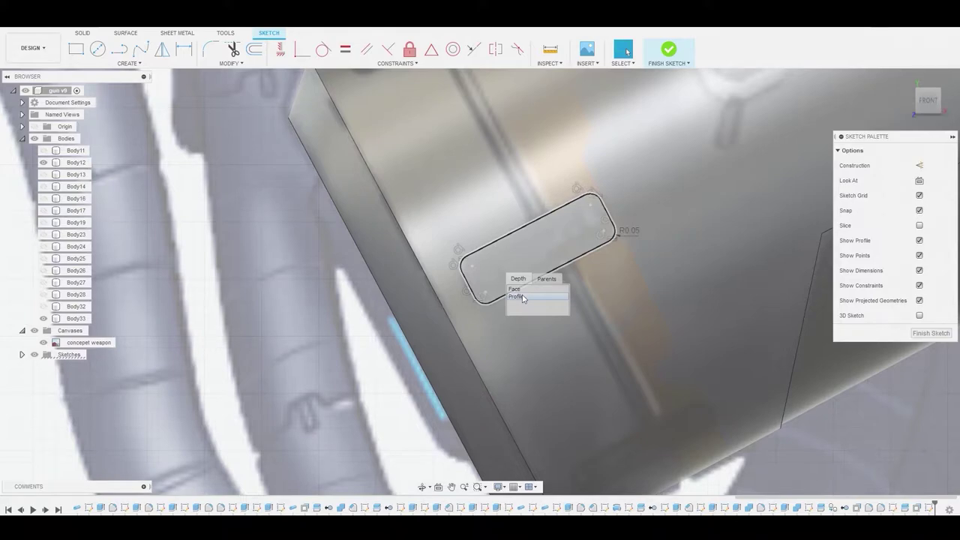
pyautogui.moveTo(523, 298); pyautogui.dragTo(523, 298)
pyautogui.rightClick(504, 258)
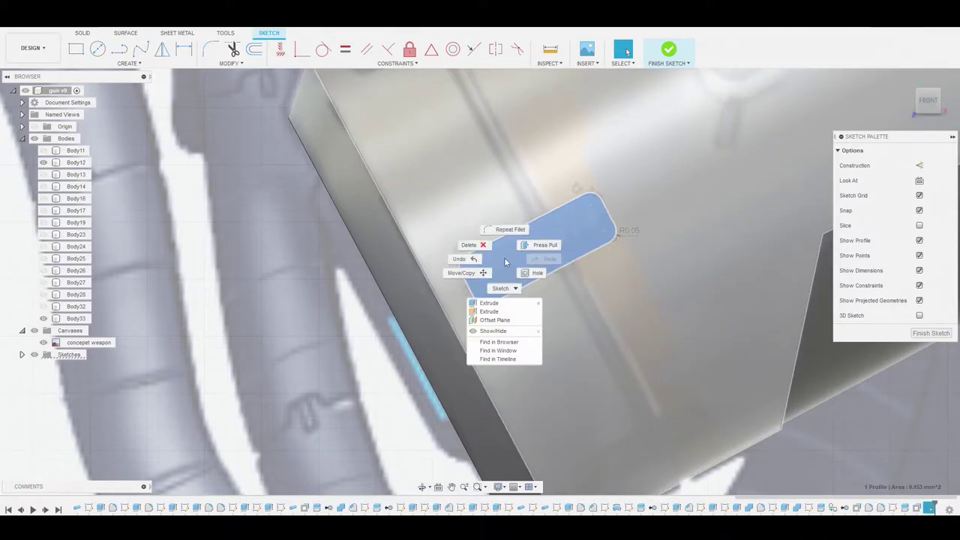
pyautogui.click(545, 244)
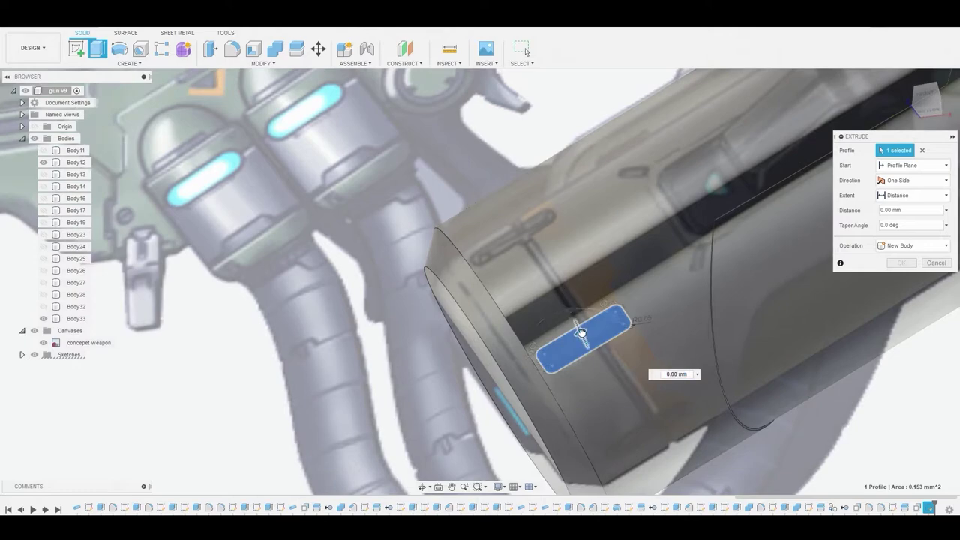
pyautogui.moveTo(581, 333); pyautogui.dragTo(569, 308)
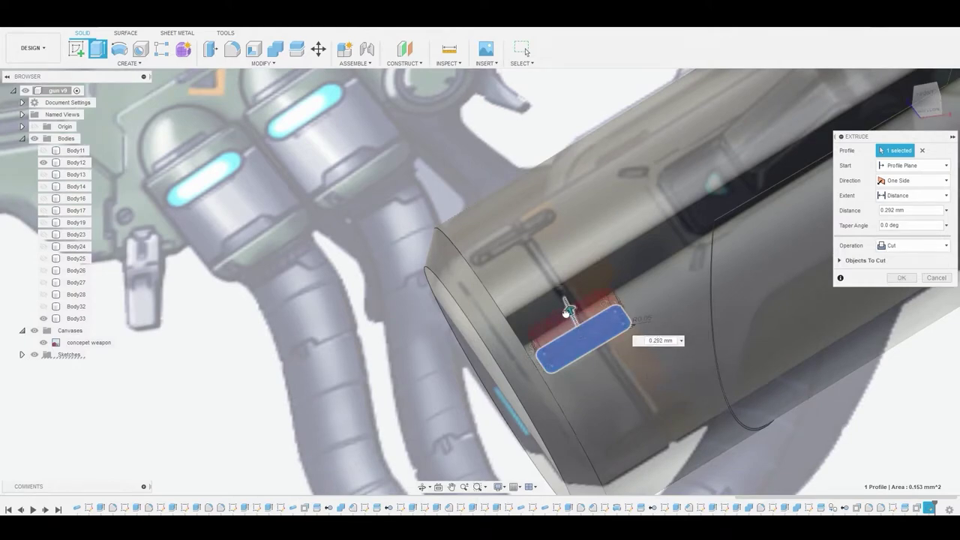
pyautogui.click(914, 245)
pyautogui.click(906, 295)
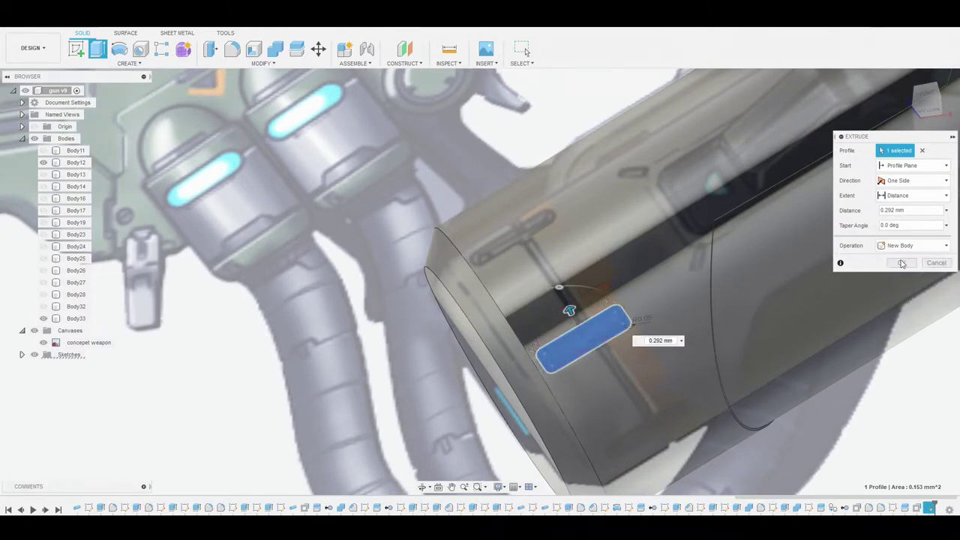
pyautogui.click(903, 264)
pyautogui.scroll(-3, 571, 270)
pyautogui.scroll(-2, 470, 263)
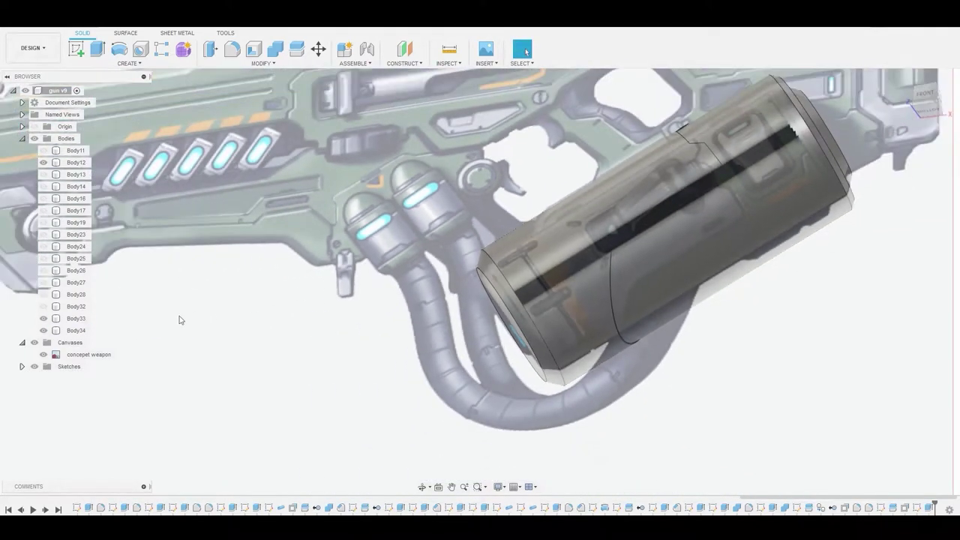
# Step: Move the new slot block 1.148 mm along Z, out toward the cylinder's surface
pyautogui.rightClick(84, 336)
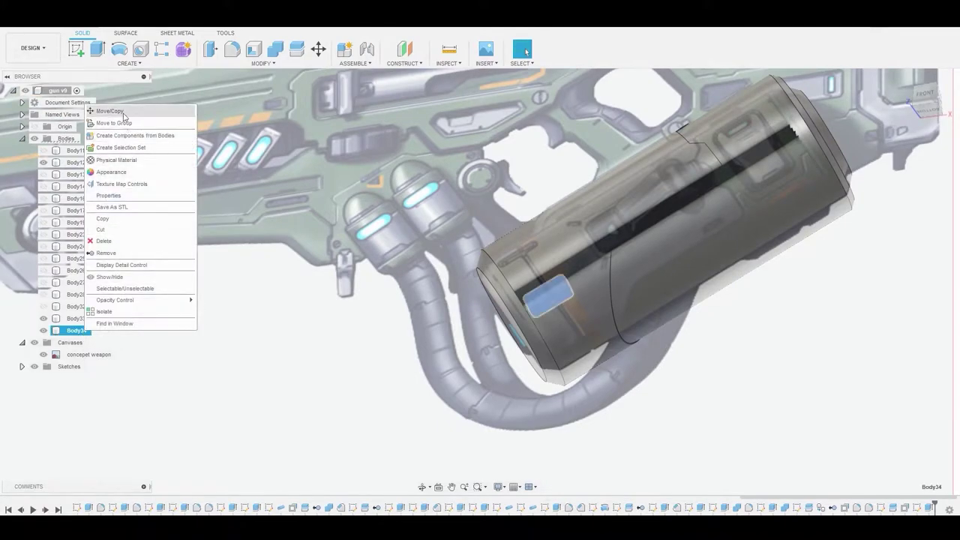
pyautogui.click(113, 109)
pyautogui.keyDown('shift'); pyautogui.moveTo(536, 306); pyautogui.dragTo(574, 304, button='middle'); pyautogui.keyUp('shift')
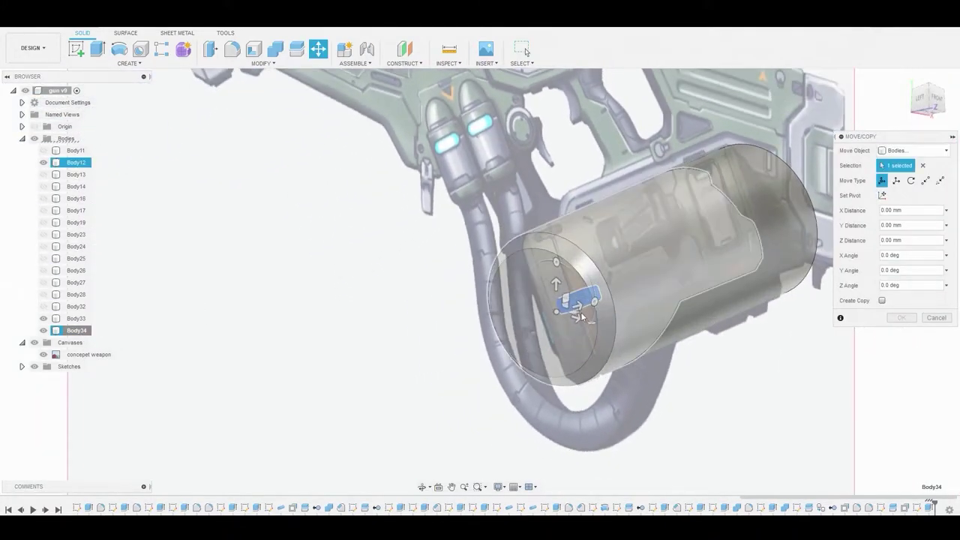
pyautogui.moveTo(577, 305); pyautogui.dragTo(643, 307)
pyautogui.keyDown('shift'); pyautogui.moveTo(643, 308); pyautogui.dragTo(652, 270, button='middle'); pyautogui.keyUp('shift')
pyautogui.scroll(4, 624, 282)
pyautogui.moveTo(553, 327)
pyautogui.mouseDown()
pyautogui.moveTo(581, 308)
pyautogui.moveTo(561, 317)
pyautogui.mouseUp()
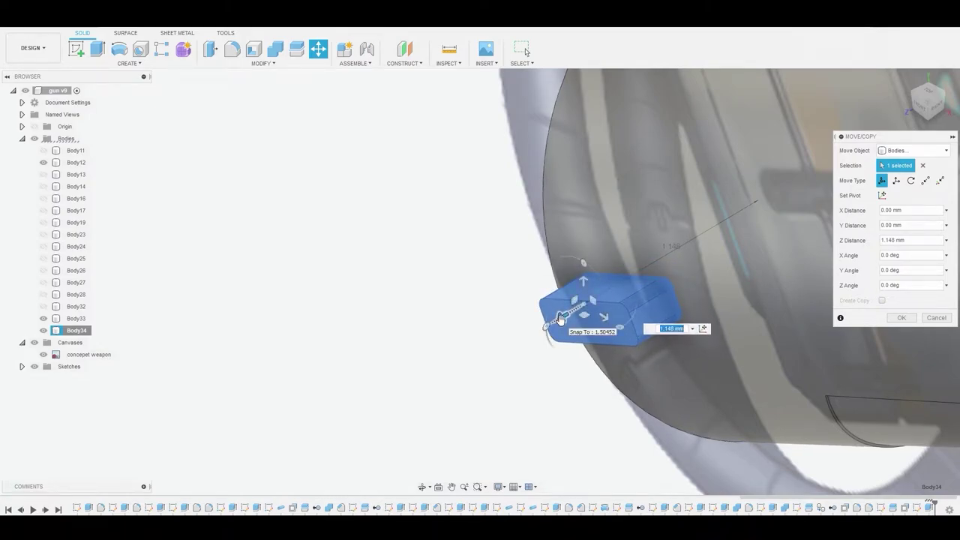
pyautogui.click(921, 111)
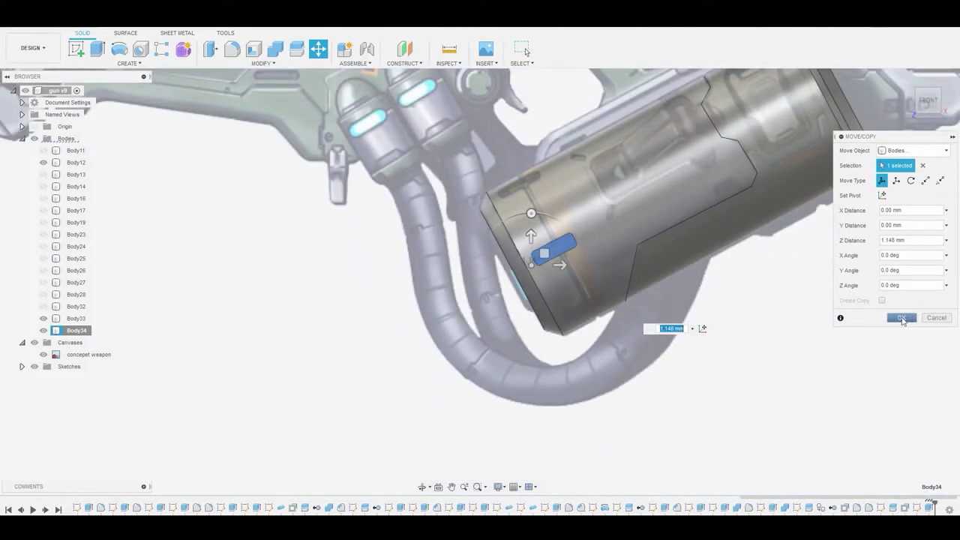
pyautogui.click(899, 318)
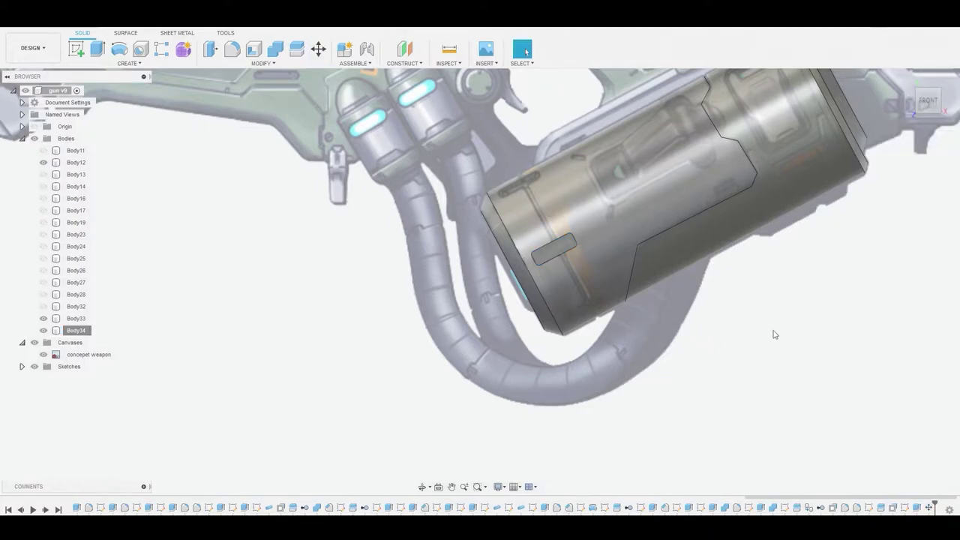
# Step: Hide Body12 and start a sketch on the slot block's back face
pyautogui.scroll(2, 696, 328)
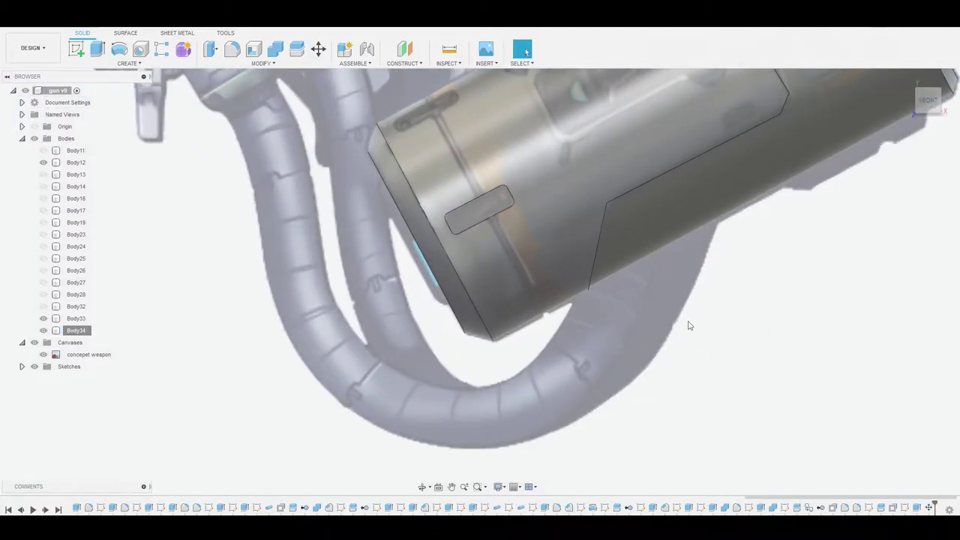
pyautogui.scroll(2, 689, 325)
pyautogui.keyDown('shift'); pyautogui.moveTo(614, 329); pyautogui.dragTo(549, 224, button='middle'); pyautogui.keyUp('shift')
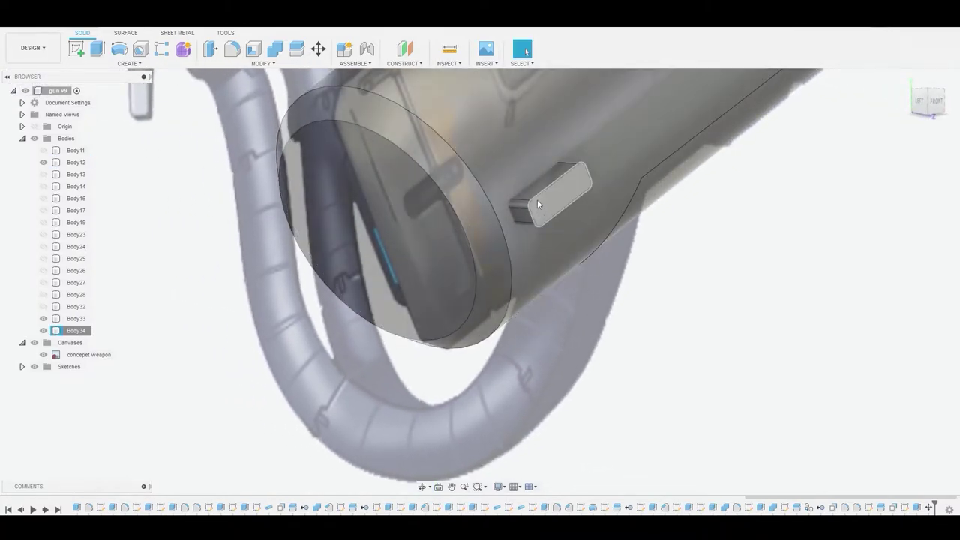
pyautogui.click(43, 318)
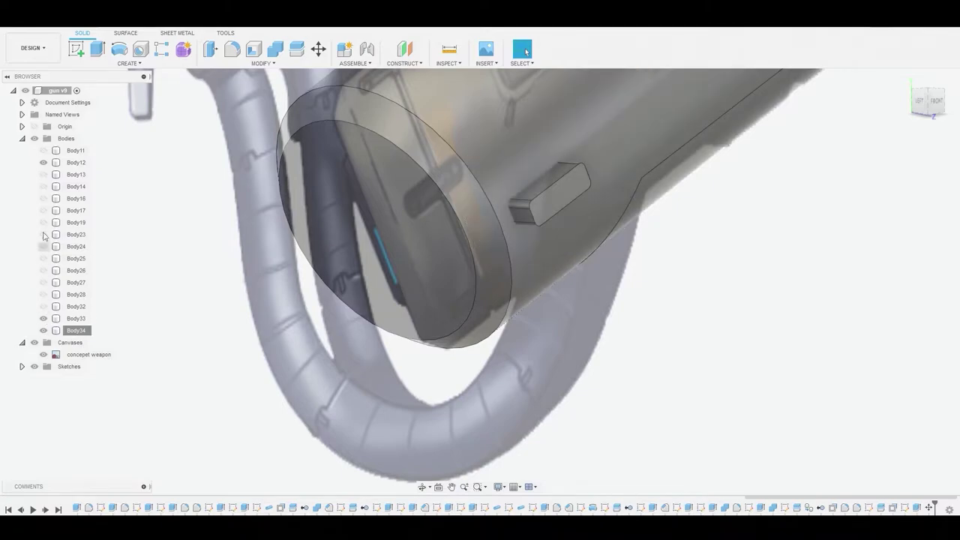
pyautogui.click(43, 162)
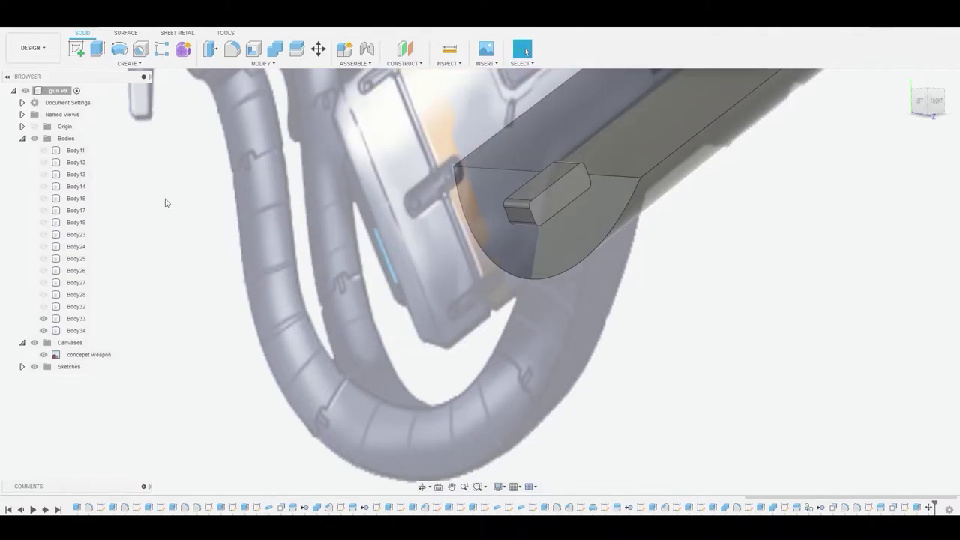
pyautogui.keyDown('shift'); pyautogui.moveTo(417, 238); pyautogui.dragTo(498, 225, button='middle'); pyautogui.keyUp('shift')
pyautogui.scroll(3, 549, 201)
pyautogui.click(554, 194)
pyautogui.click(555, 193)
pyautogui.click(76, 49)
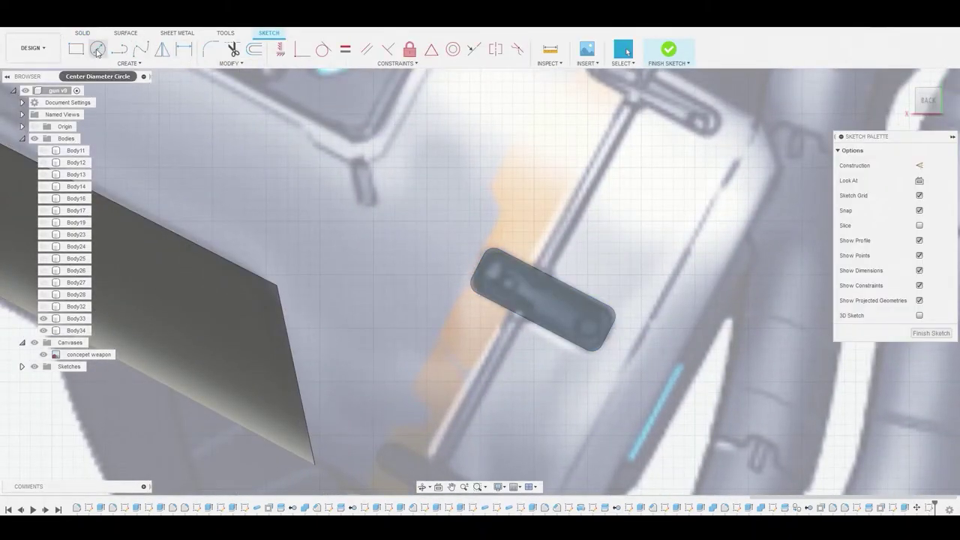
# Step: Offset the outline of the block's back face inward by about 0.03 mm
pyautogui.click(98, 49)
pyautogui.scroll(3, 514, 300)
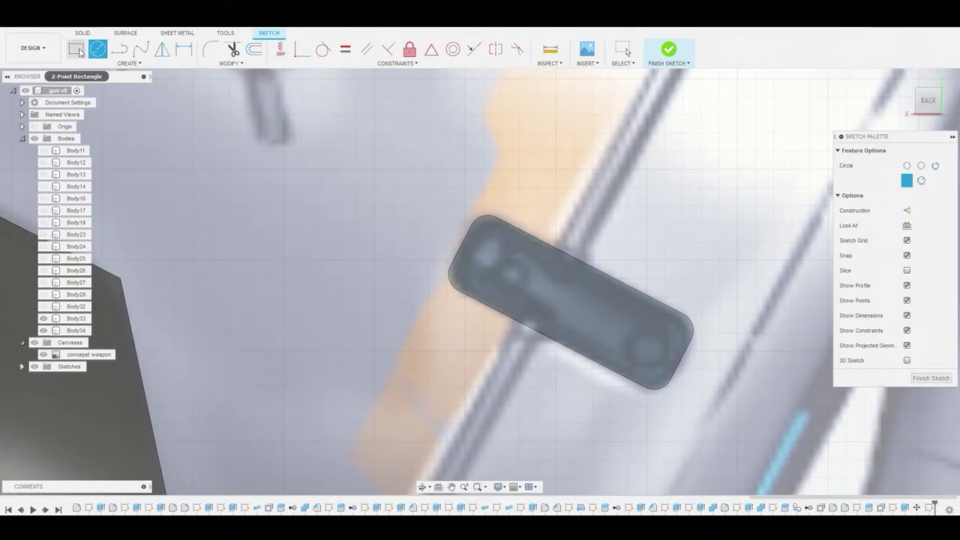
pyautogui.click(254, 49)
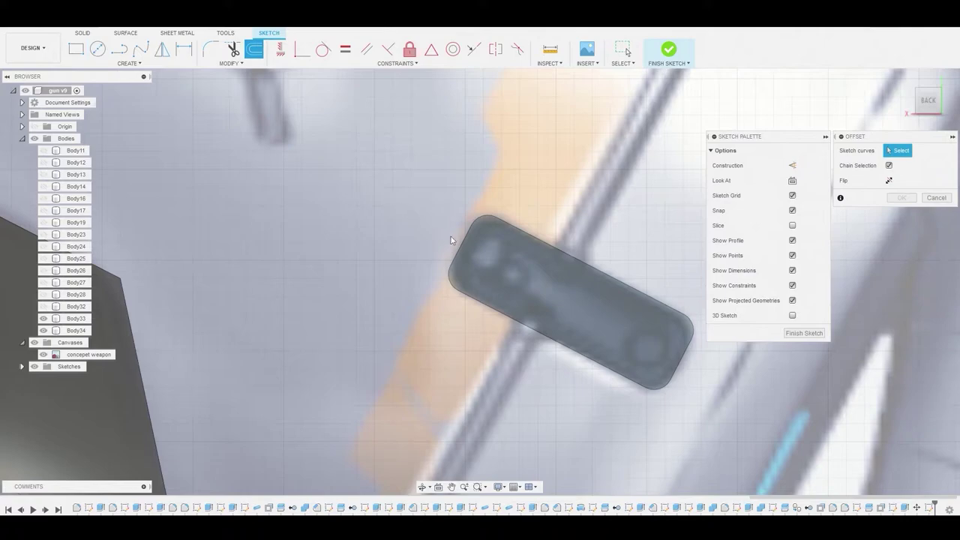
pyautogui.click(467, 250)
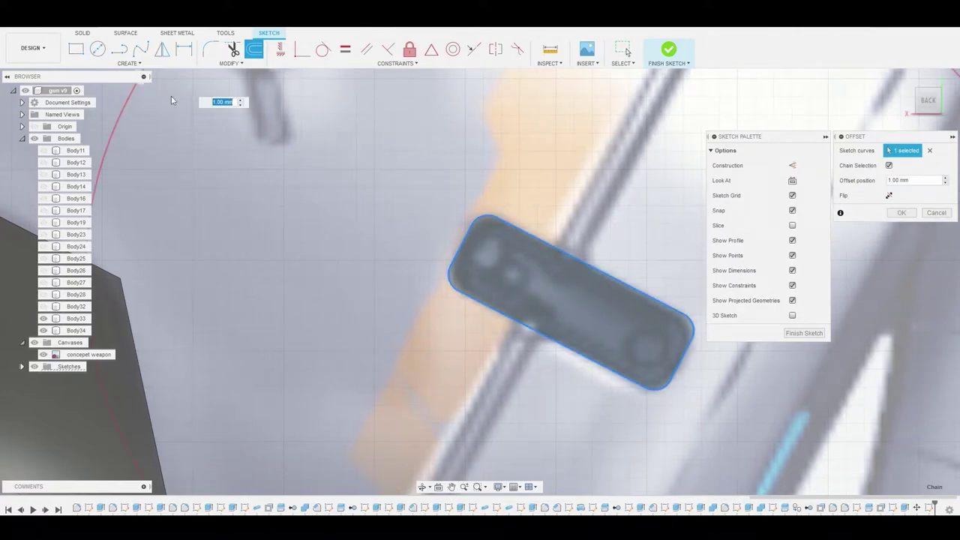
pyautogui.scroll(-2, 204, 164)
pyautogui.scroll(-2, 371, 224)
pyautogui.moveTo(214, 134); pyautogui.dragTo(377, 245)
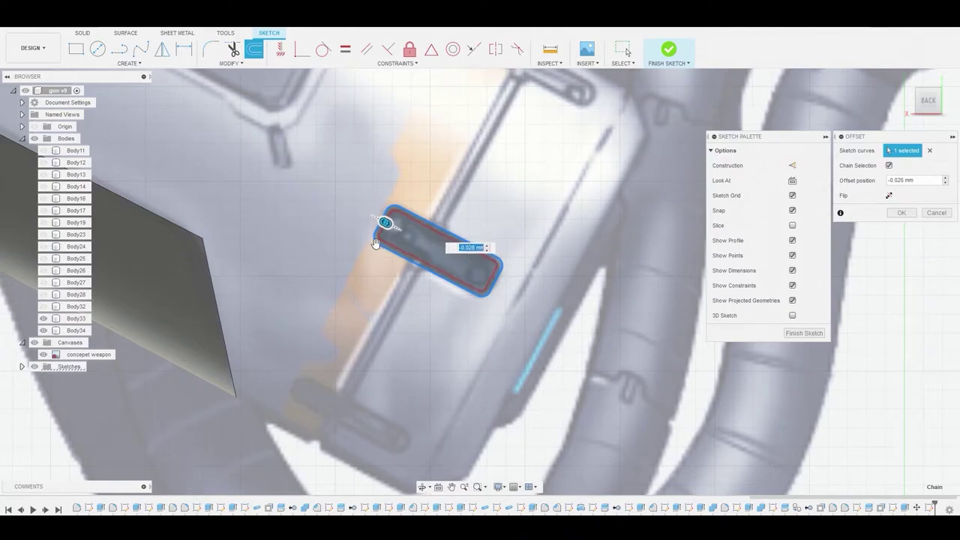
pyautogui.rightClick(453, 172)
pyautogui.click(492, 172)
pyautogui.scroll(4, 471, 214)
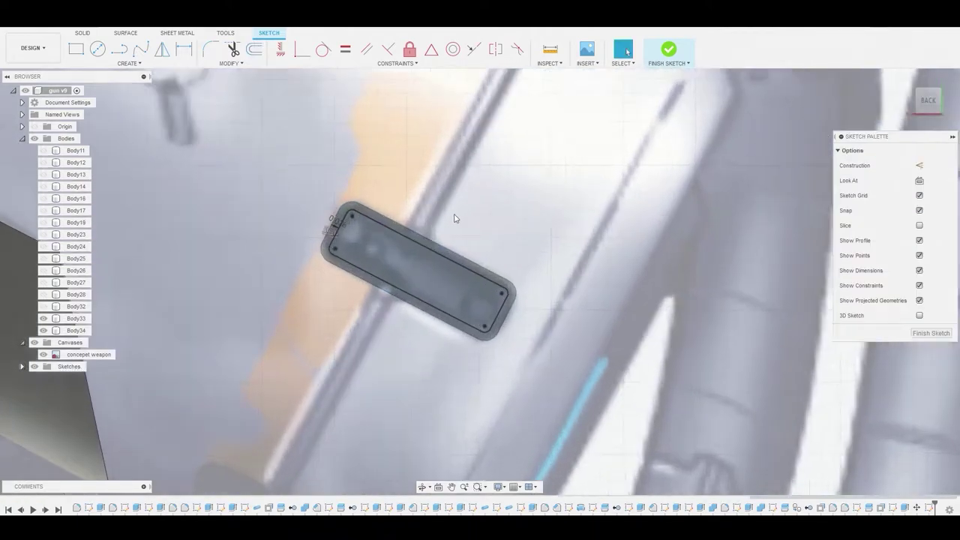
# Step: Extrude the inner offset profile outward 0.014 mm, joined to the slot block
pyautogui.rightClick(375, 269)
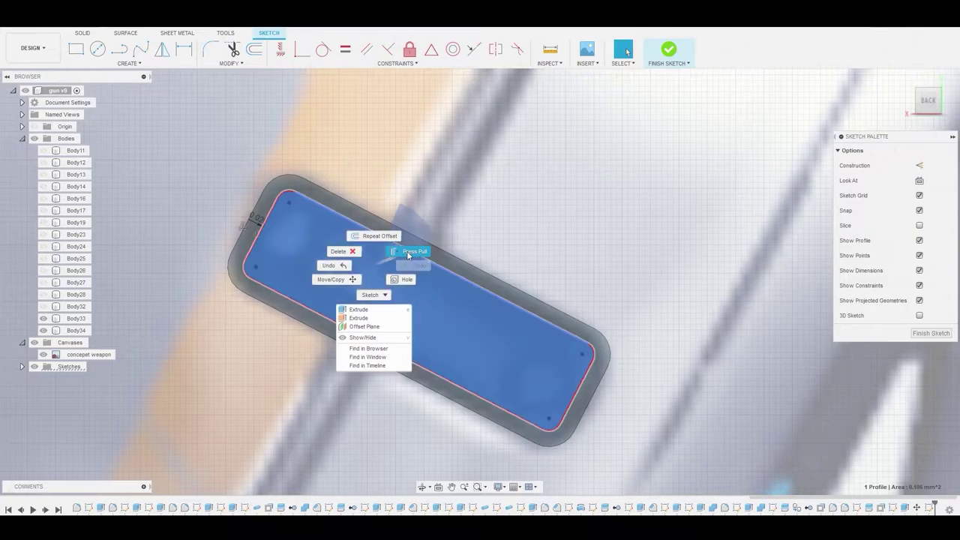
pyautogui.click(410, 253)
pyautogui.keyDown('shift'); pyautogui.moveTo(391, 260); pyautogui.dragTo(255, 266, button='middle'); pyautogui.keyUp('shift')
pyautogui.moveTo(523, 232); pyautogui.dragTo(516, 233)
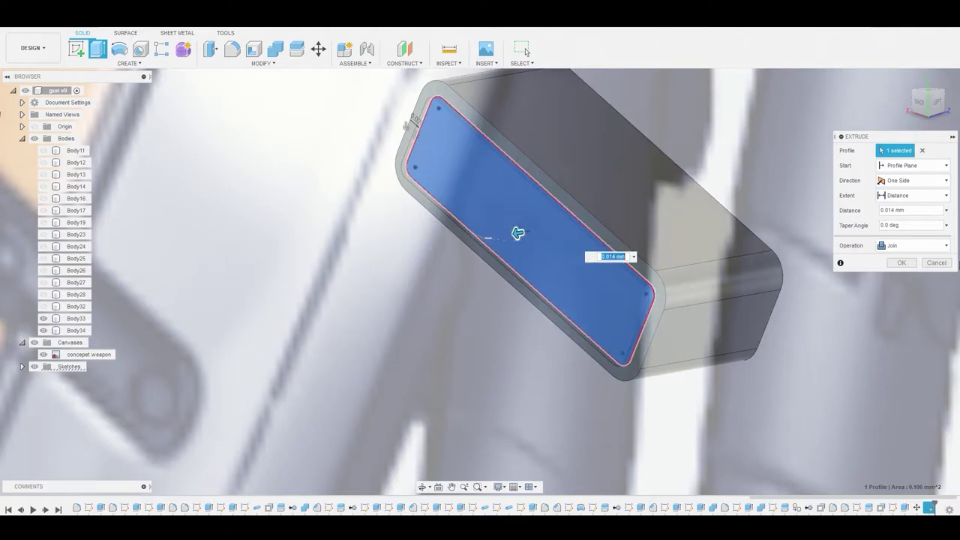
pyautogui.press('Return')
# Step: Sketch a circle 0.1 mm in diameter near one end of the block's raised face
pyautogui.keyDown('shift'); pyautogui.moveTo(766, 239); pyautogui.dragTo(547, 240, button='middle'); pyautogui.keyUp('shift')
pyautogui.click(547, 240)
pyautogui.click(76, 48)
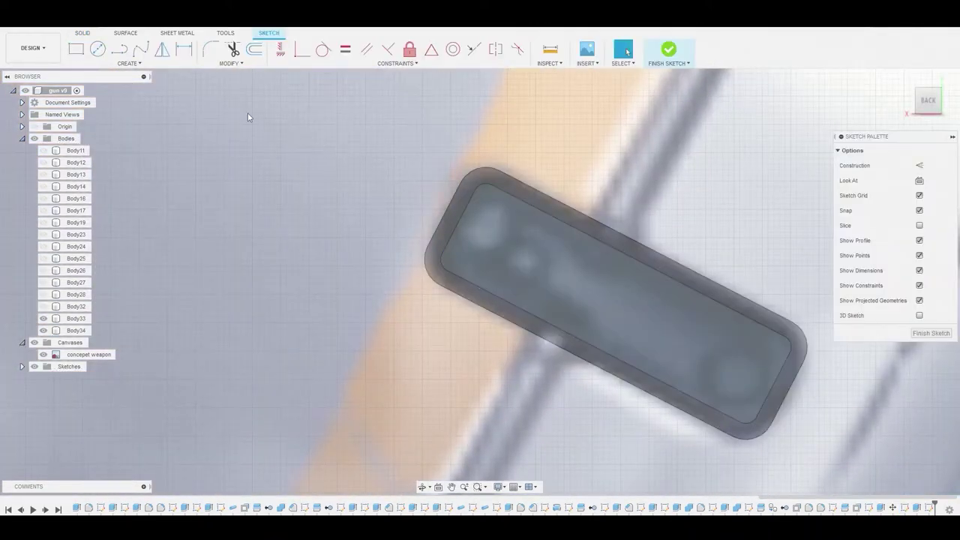
pyautogui.press('c')
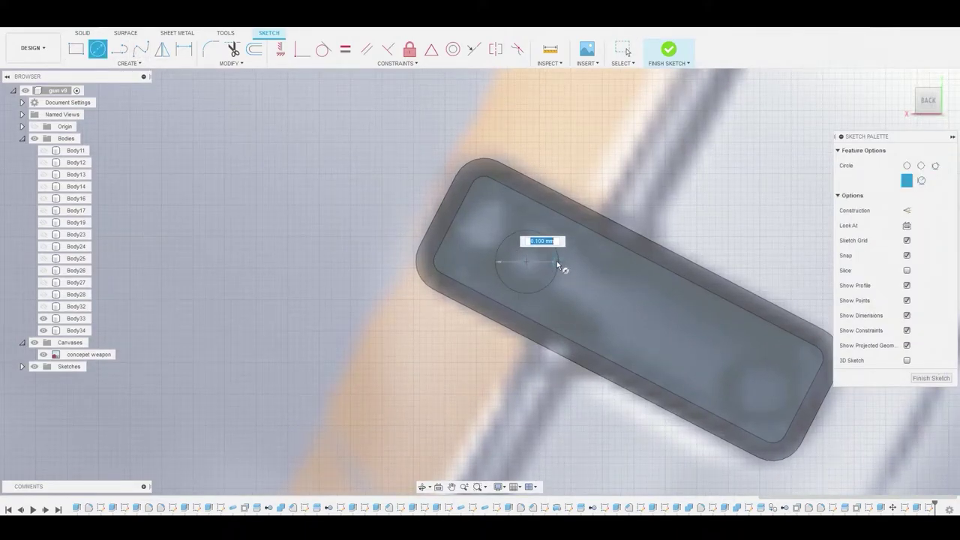
pyautogui.click(557, 261)
pyautogui.rightClick(557, 260)
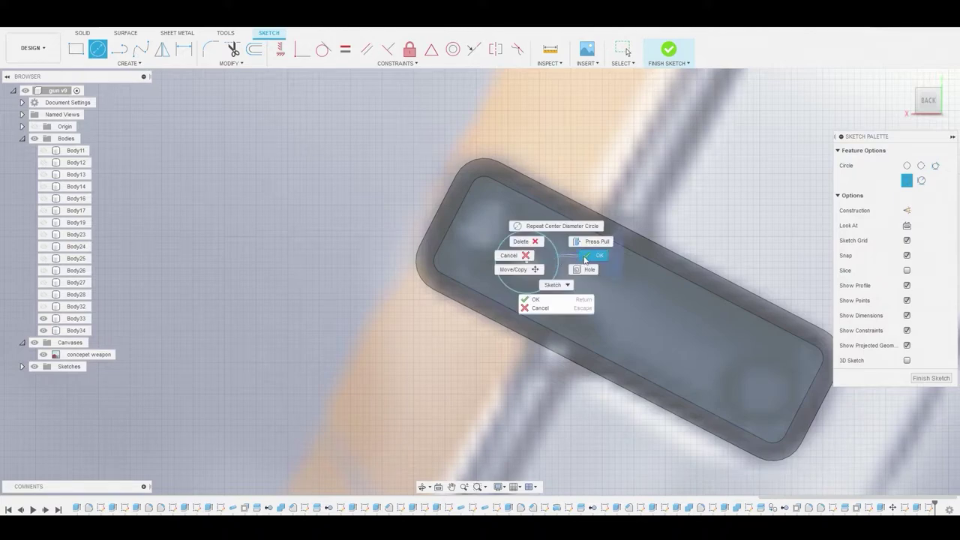
pyautogui.press('Escape')
# Step: Copy the circle to the other end of the raised face, offset 0.362 mm in X and -0.191 mm in Y
pyautogui.click(558, 264)
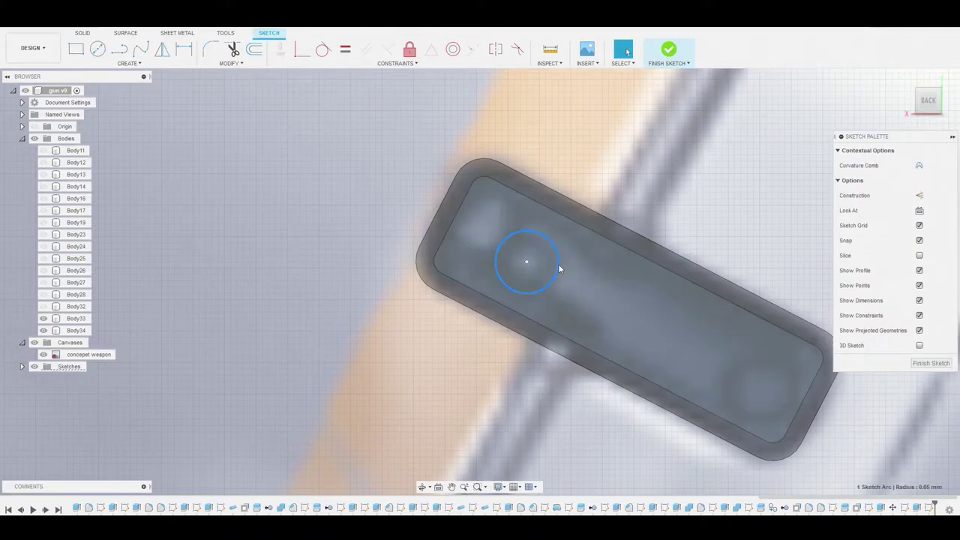
pyautogui.press('m')
pyautogui.moveTo(559, 264)
pyautogui.mouseDown(button='middle')
pyautogui.moveTo(450, 218)
pyautogui.moveTo(328, 198)
pyautogui.mouseUp(button='middle')
pyautogui.moveTo(328, 200); pyautogui.dragTo(556, 321)
pyautogui.rightClick(563, 206)
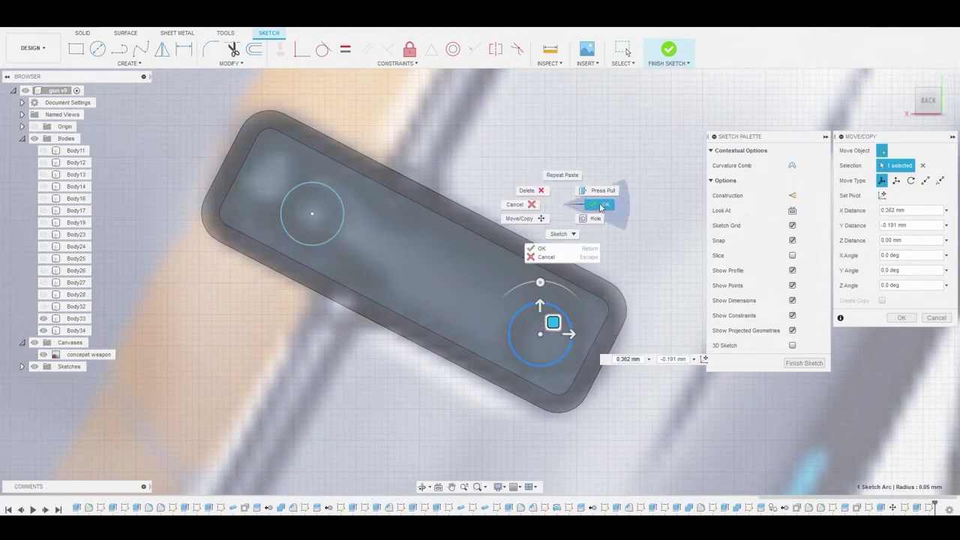
pyautogui.click(600, 206)
# Step: Extrude both circle profiles outward 0.011 mm, joined to the slot block
pyautogui.click(550, 314)
pyautogui.rightClick(323, 204)
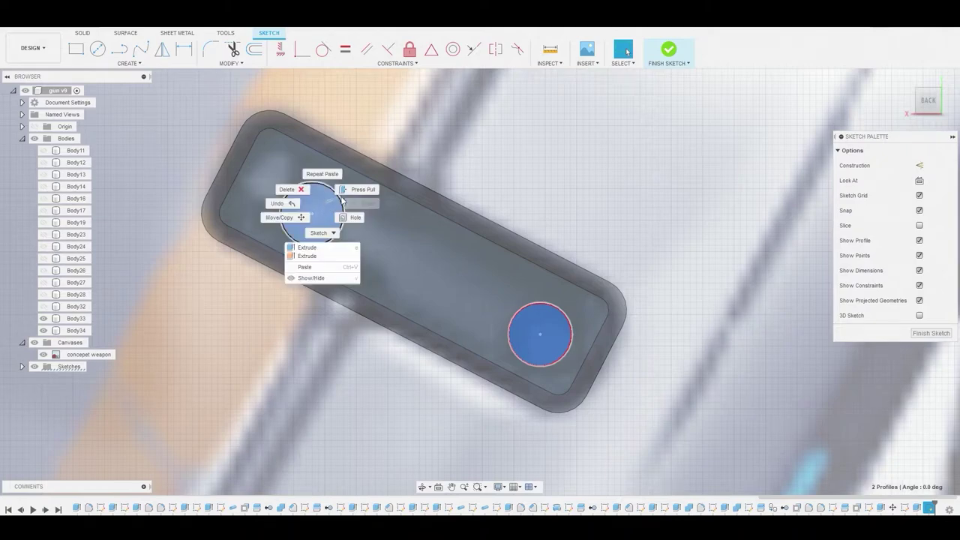
pyautogui.click(359, 186)
pyautogui.press('e')
pyautogui.moveTo(547, 225); pyautogui.dragTo(109, 180, button='middle')
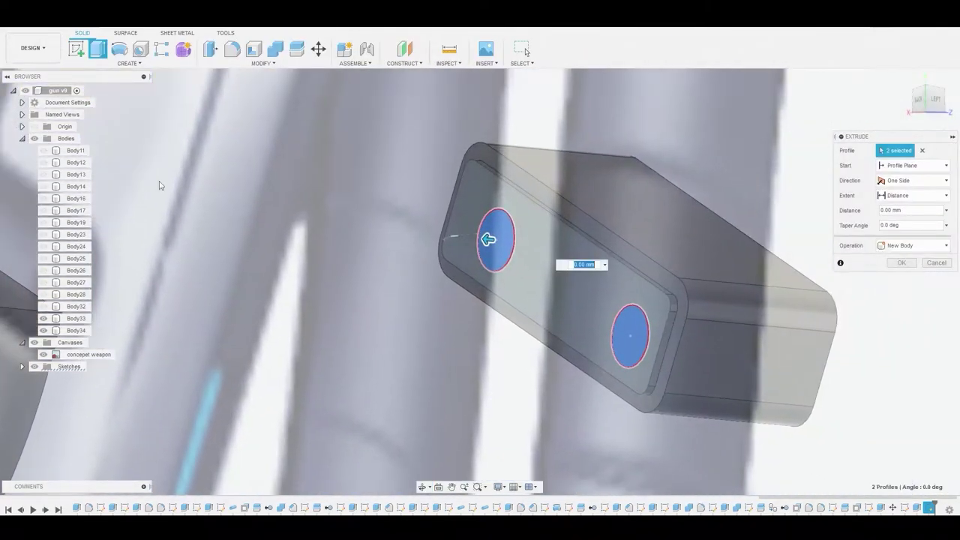
pyautogui.moveTo(422, 225); pyautogui.dragTo(280, 213, button='middle')
pyautogui.moveTo(345, 226); pyautogui.dragTo(342, 224)
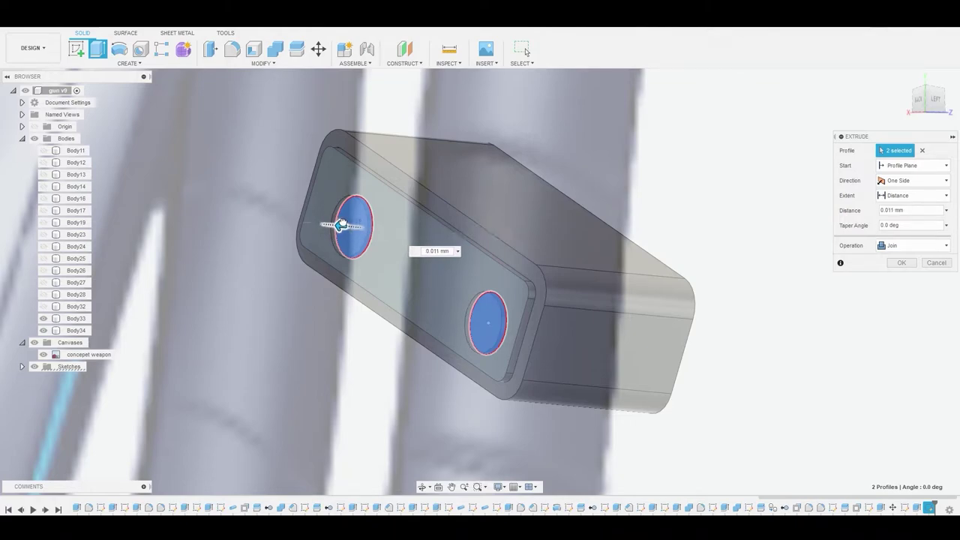
pyautogui.click(902, 262)
# Step: Fillet the outer rim edges around the slot block's detailed face with a 0.016 mm constant radius
pyautogui.keyDown('shift'); pyautogui.moveTo(761, 233); pyautogui.dragTo(630, 203, button='middle'); pyautogui.keyUp('shift')
pyautogui.scroll(-5, 650, 224)
pyautogui.scroll(-3, 519, 182)
pyautogui.moveTo(630, 204); pyautogui.dragTo(352, 307, button='middle')
pyautogui.scroll(3, 657, 211)
pyautogui.keyDown('shift'); pyautogui.moveTo(448, 189); pyautogui.dragTo(322, 203, button='middle'); pyautogui.keyUp('shift')
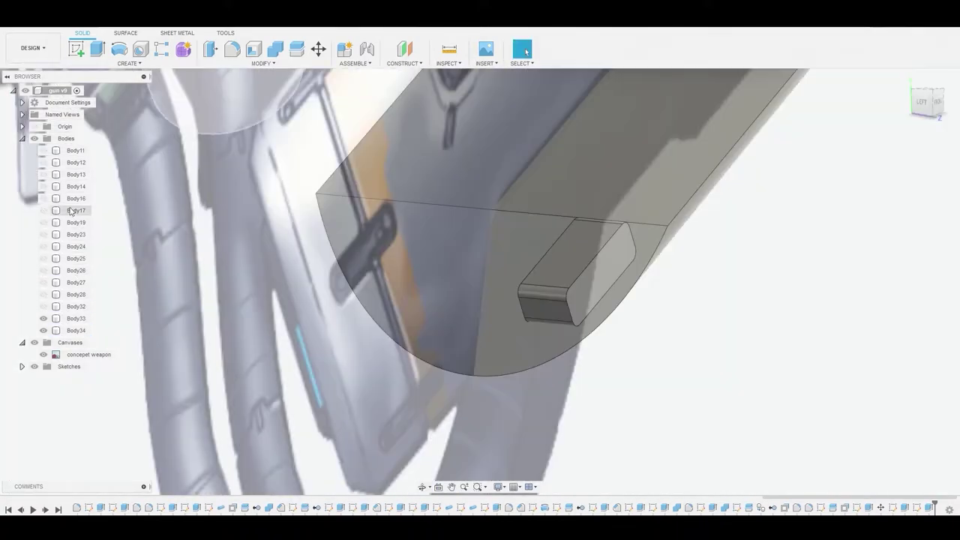
pyautogui.press('f')
pyautogui.keyDown('shift'); pyautogui.moveTo(466, 272); pyautogui.dragTo(496, 234, button='middle'); pyautogui.keyUp('shift')
pyautogui.scroll(1, 696, 225)
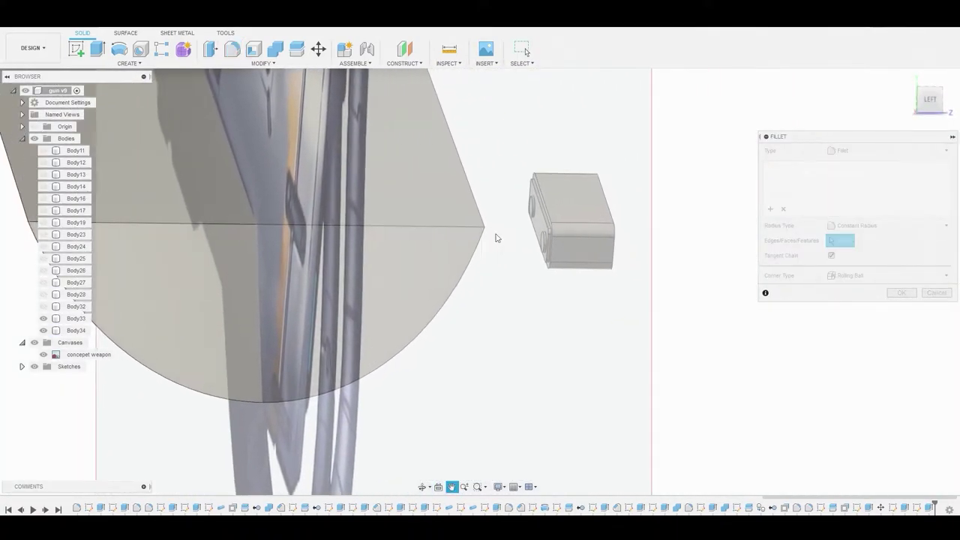
pyautogui.scroll(5, 495, 238)
pyautogui.click(511, 239)
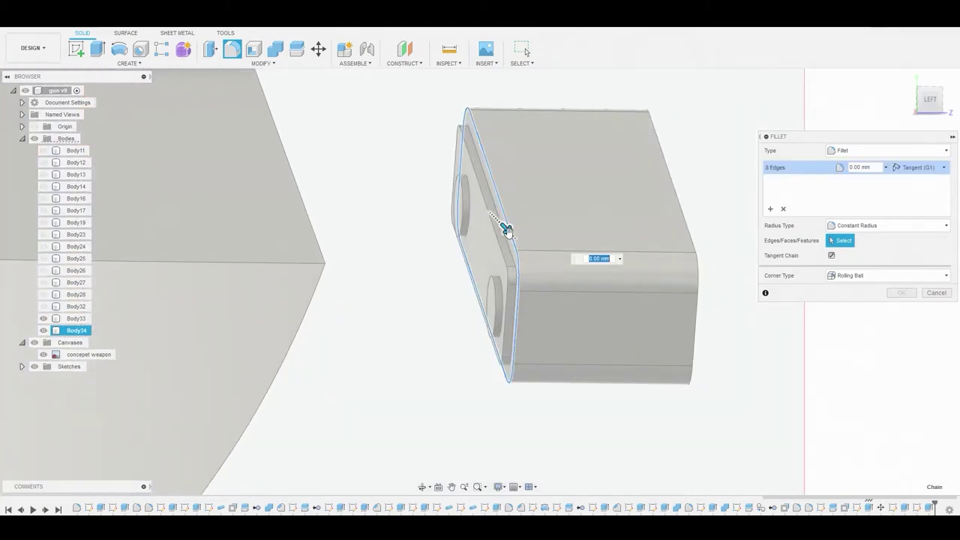
pyautogui.moveTo(508, 230); pyautogui.dragTo(509, 231)
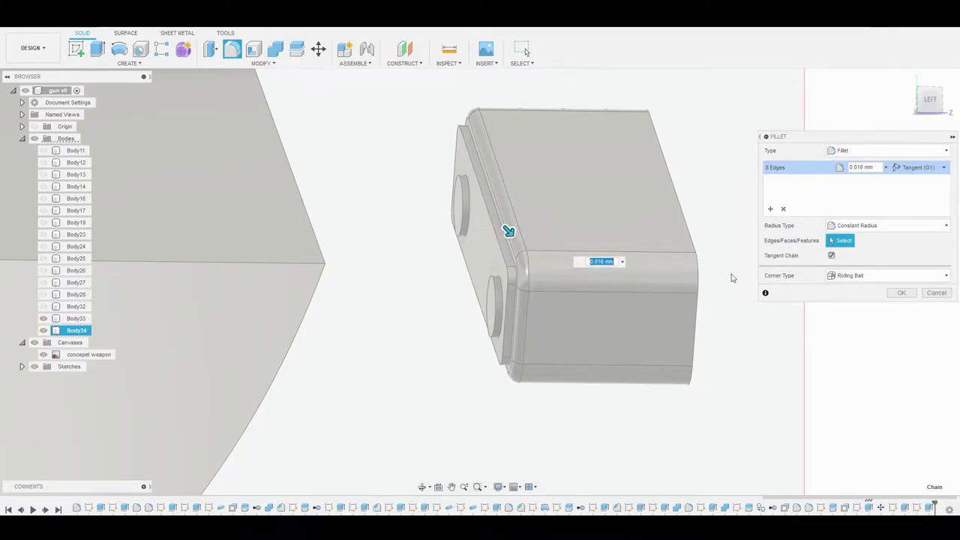
pyautogui.click(900, 293)
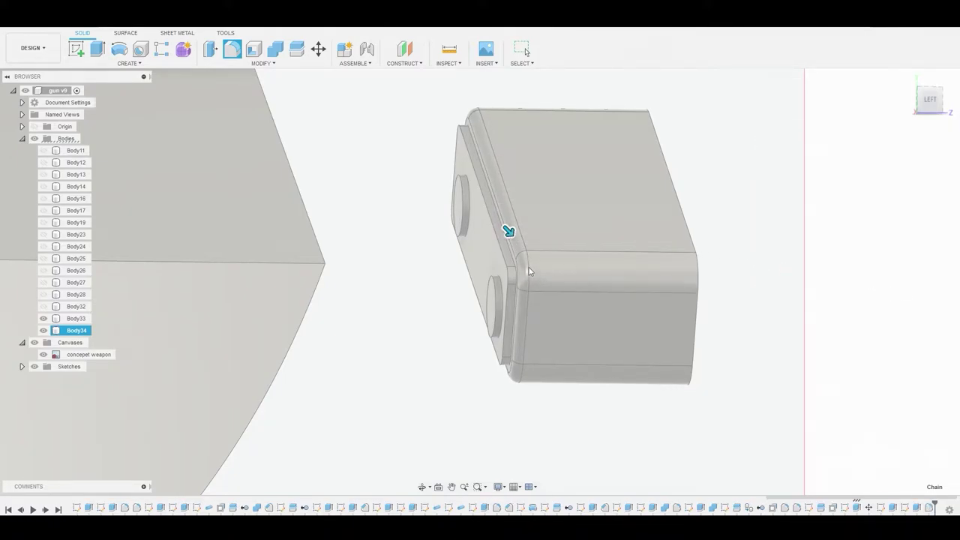
# Step: Fillet the circular edges of the two round studs on the slot block with a 0.009 mm radius
pyautogui.press('f')
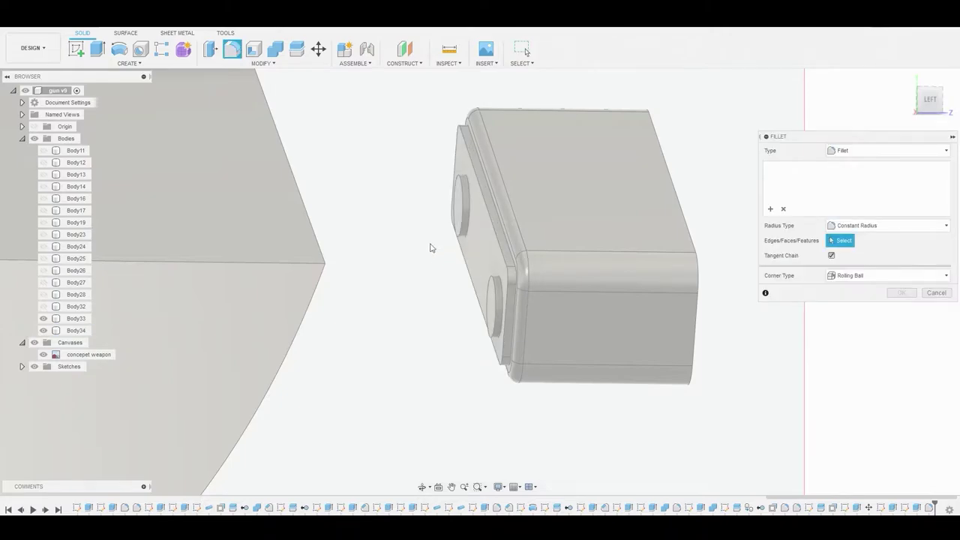
pyautogui.click(459, 207)
pyautogui.click(491, 282)
pyautogui.write('0.009')
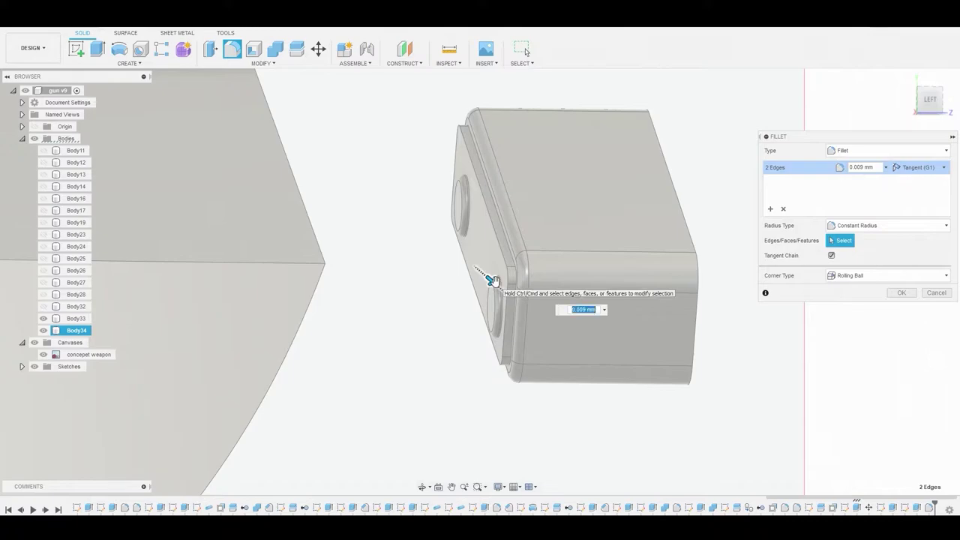
pyautogui.click(901, 293)
pyautogui.scroll(-3, 593, 232)
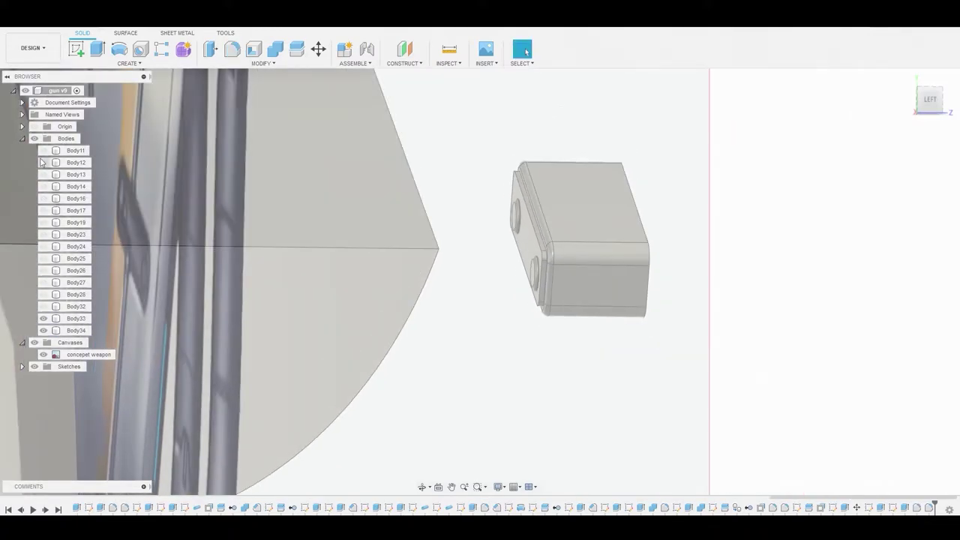
# Step: Show the hidden cylinder shell Body12 around the slot block
pyautogui.click(42, 162)
pyautogui.scroll(-4, 413, 208)
pyautogui.keyDown('shift'); pyautogui.moveTo(409, 204); pyautogui.dragTo(533, 200, button='middle'); pyautogui.keyUp('shift')
pyautogui.moveTo(705, 168); pyautogui.dragTo(462, 255, button='middle')
pyautogui.keyDown('shift'); pyautogui.moveTo(766, 194); pyautogui.dragTo(643, 303, button='middle'); pyautogui.keyUp('shift')
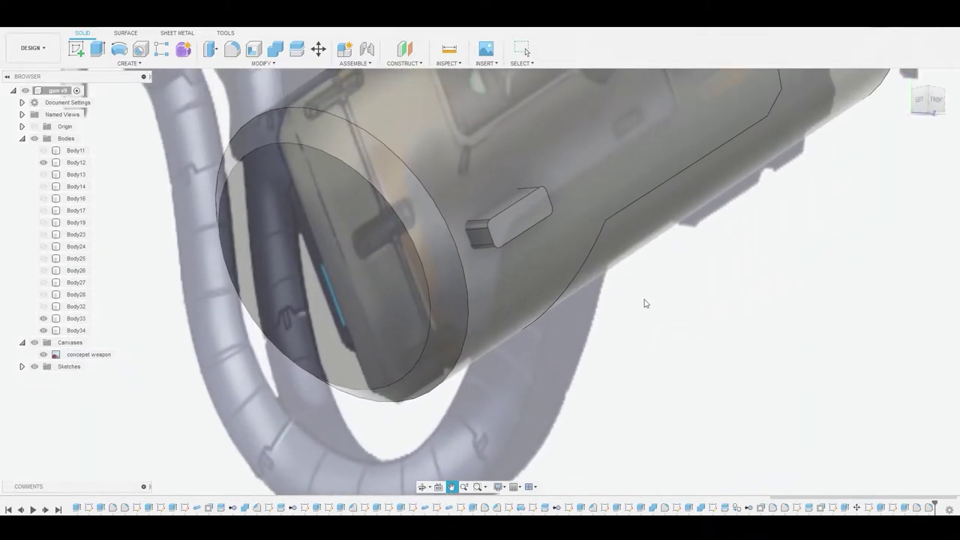
# Step: Create a full circular pattern of the slot block body around the cylinder's end-edge axis with a quantity of 6
pyautogui.click(128, 65)
pyautogui.moveTo(157, 307)
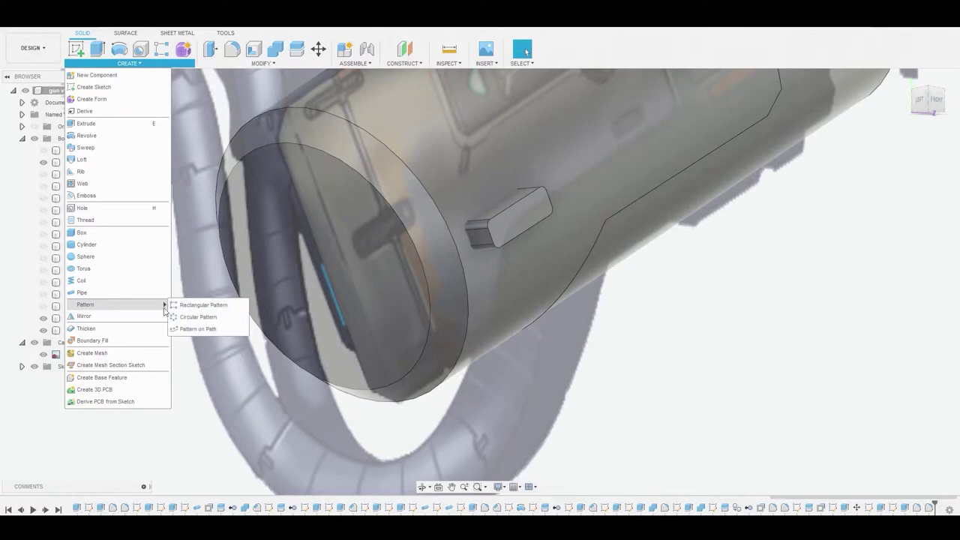
pyautogui.click(198, 316)
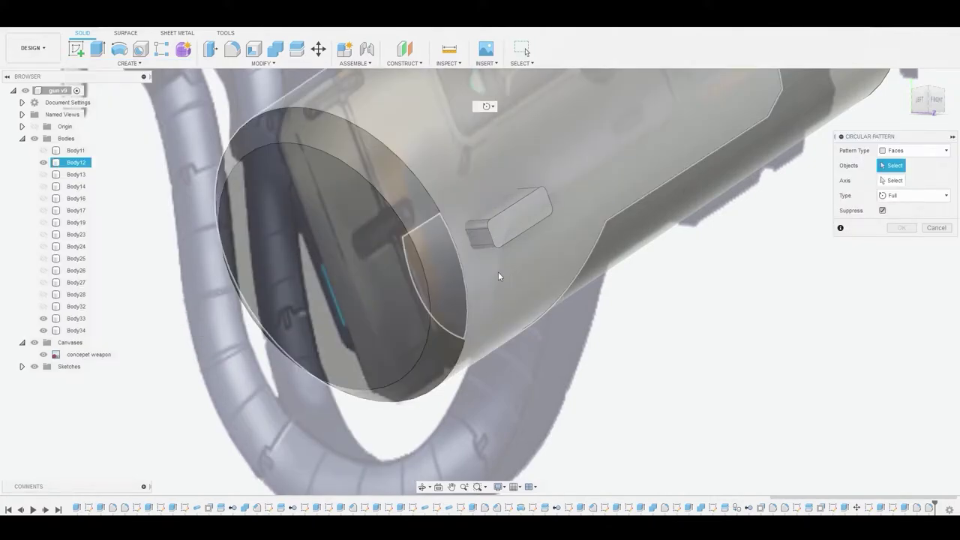
pyautogui.click(916, 150)
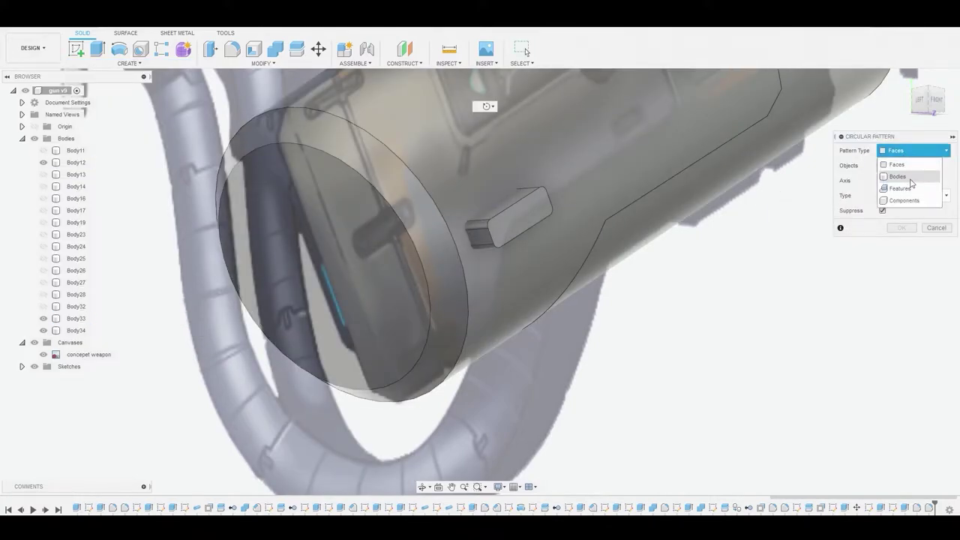
pyautogui.click(894, 179)
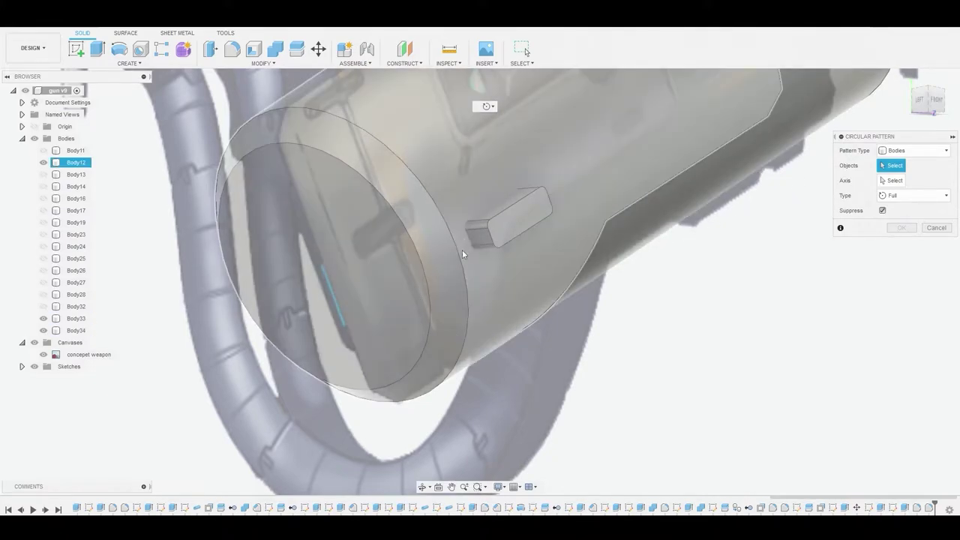
pyautogui.click(480, 236)
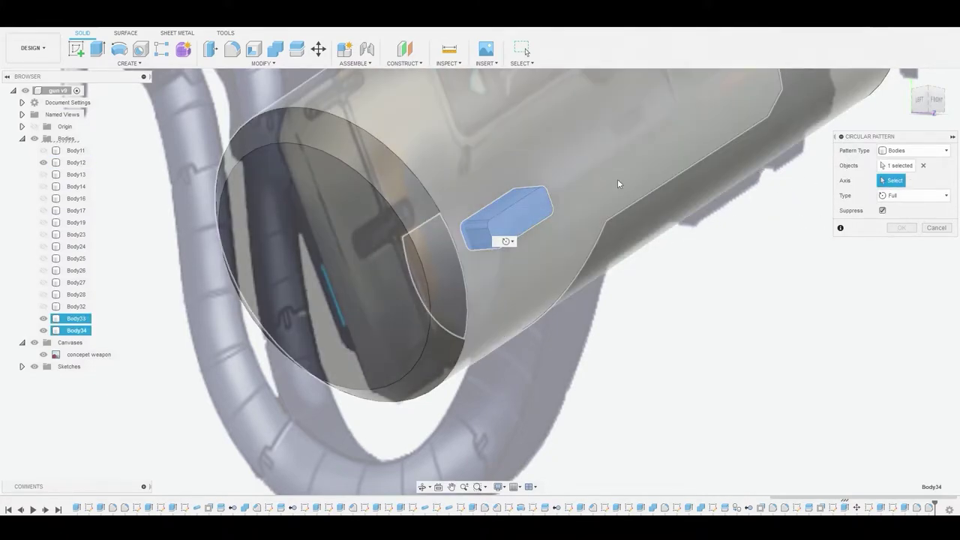
pyautogui.click(429, 198)
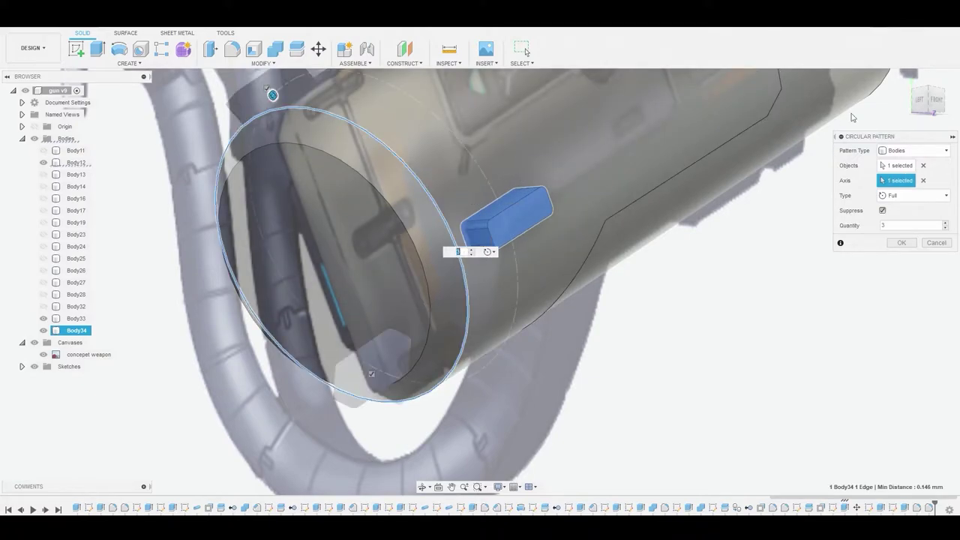
pyautogui.keyDown('shift'); pyautogui.moveTo(547, 187); pyautogui.dragTo(478, 195, button='middle'); pyautogui.keyUp('shift')
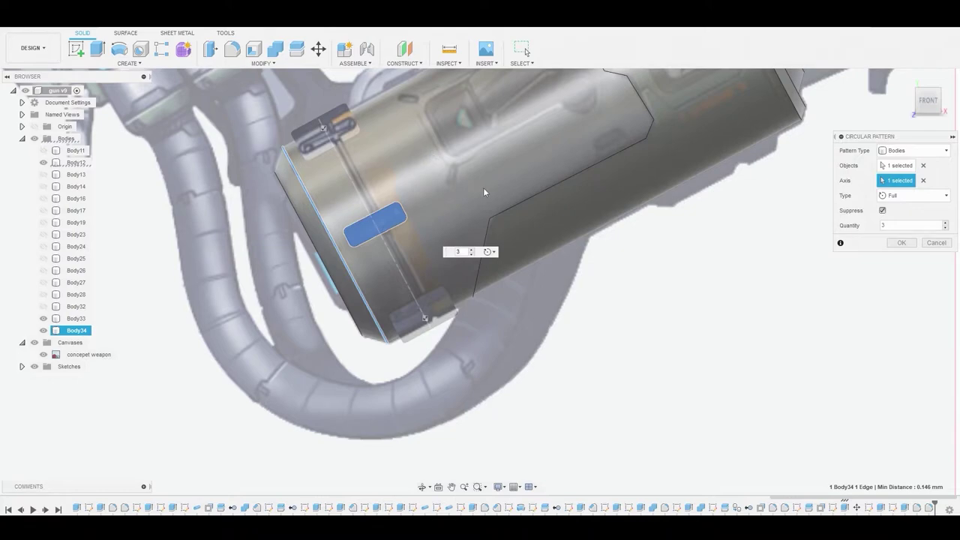
pyautogui.scroll(-1, 798, 211)
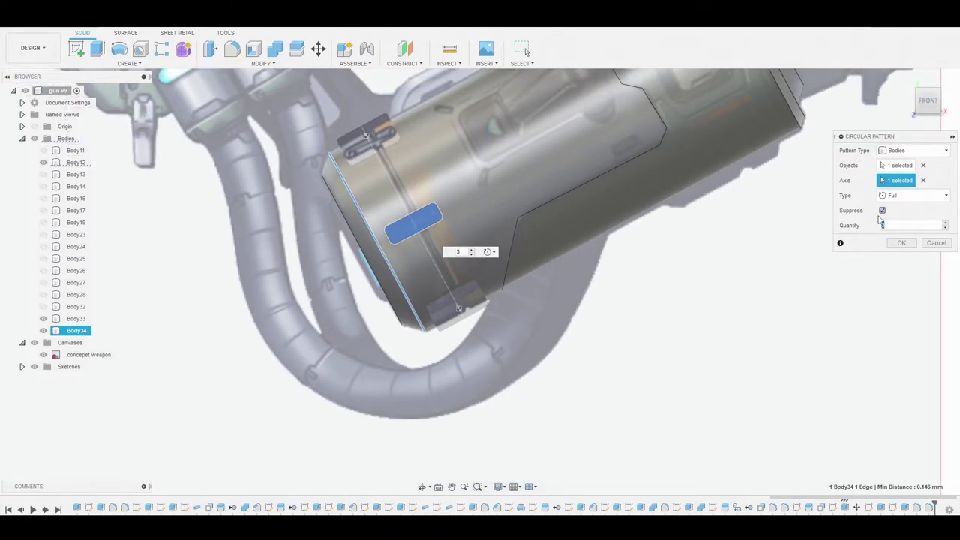
pyautogui.write('6')
pyautogui.keyDown('shift'); pyautogui.moveTo(700, 191); pyautogui.dragTo(685, 164, button='middle'); pyautogui.keyUp('shift')
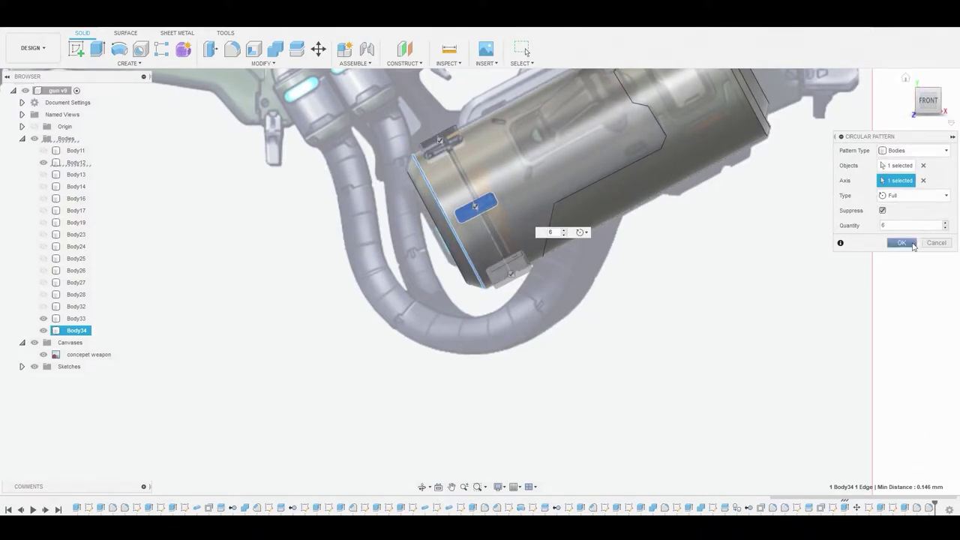
pyautogui.click(903, 243)
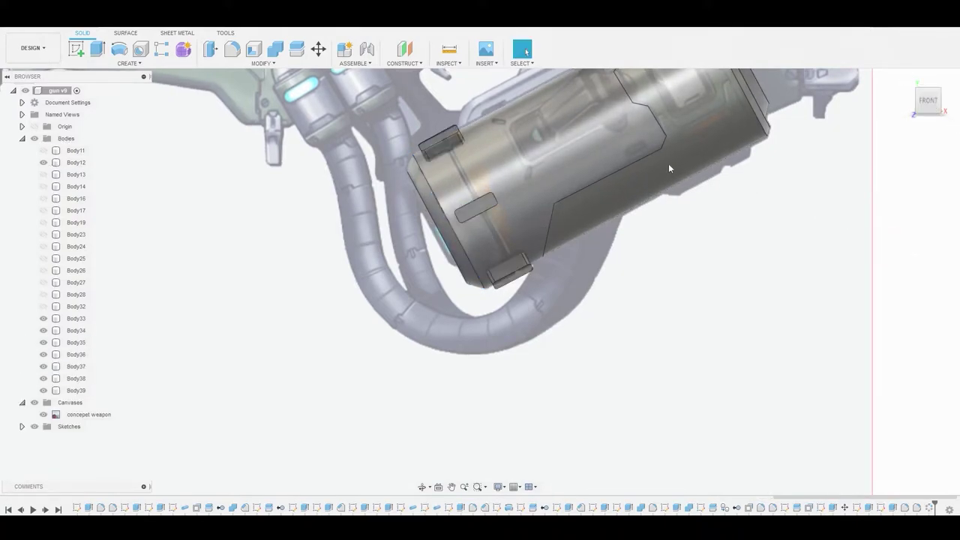
# Step: Cut the six slot blocks, Body34 to Body39, from the cylinder shell Body12 with Combine, without keeping the tools
pyautogui.click(280, 48)
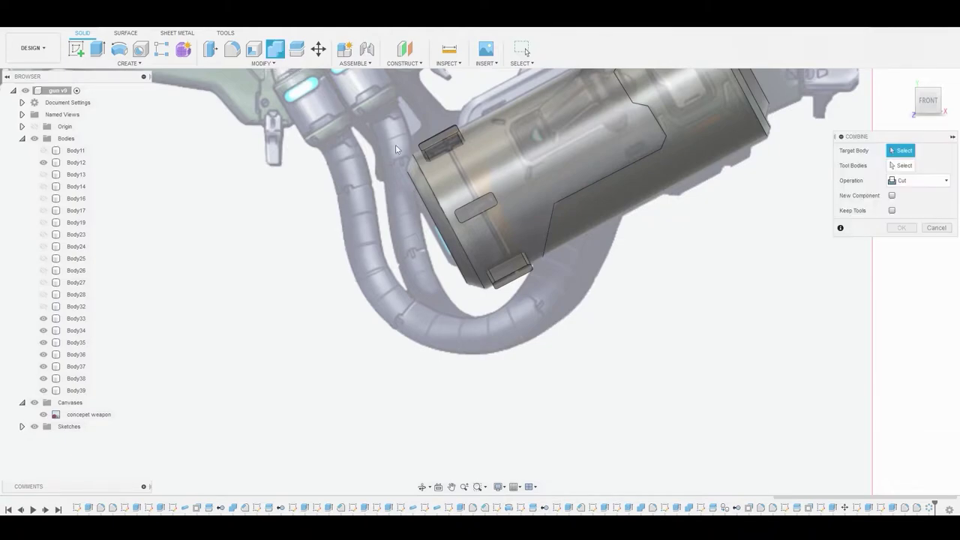
pyautogui.click(523, 194)
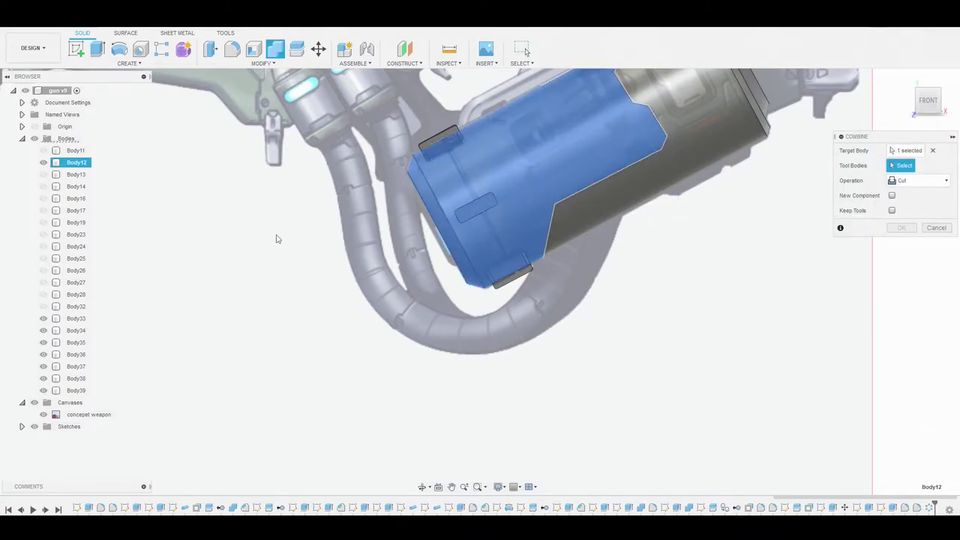
pyautogui.click(76, 330)
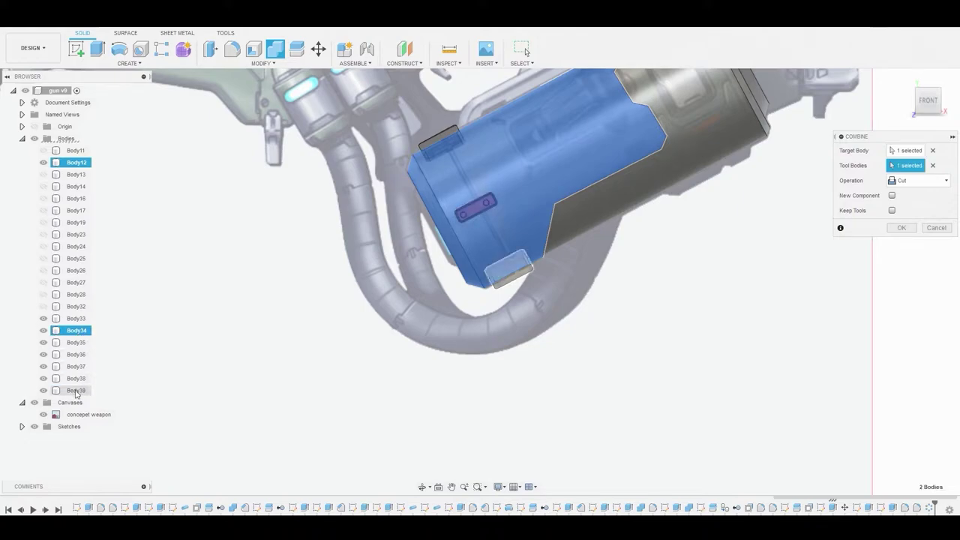
pyautogui.keyDown('shift'); pyautogui.click(81, 390); pyautogui.keyUp('shift')
pyautogui.click(902, 227)
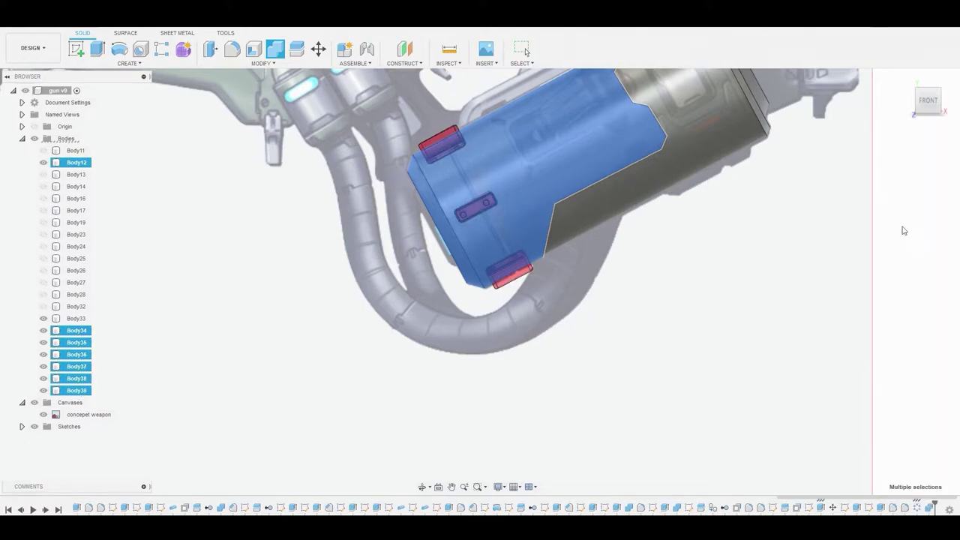
pyautogui.scroll(3, 427, 252)
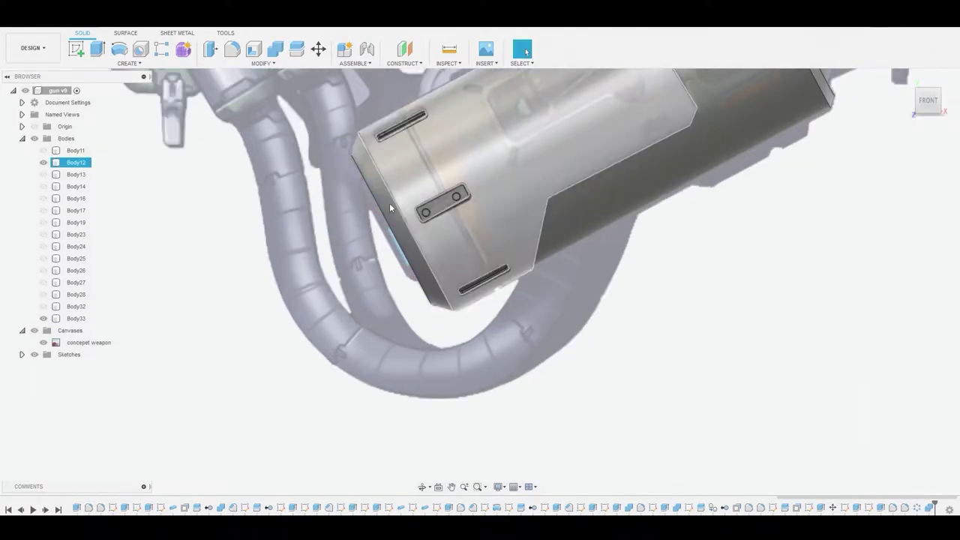
pyautogui.press('Escape')
# Step: Create a circular pipe with a 0.097 mm section along the cylinder's end edge as a new body
pyautogui.click(126, 63)
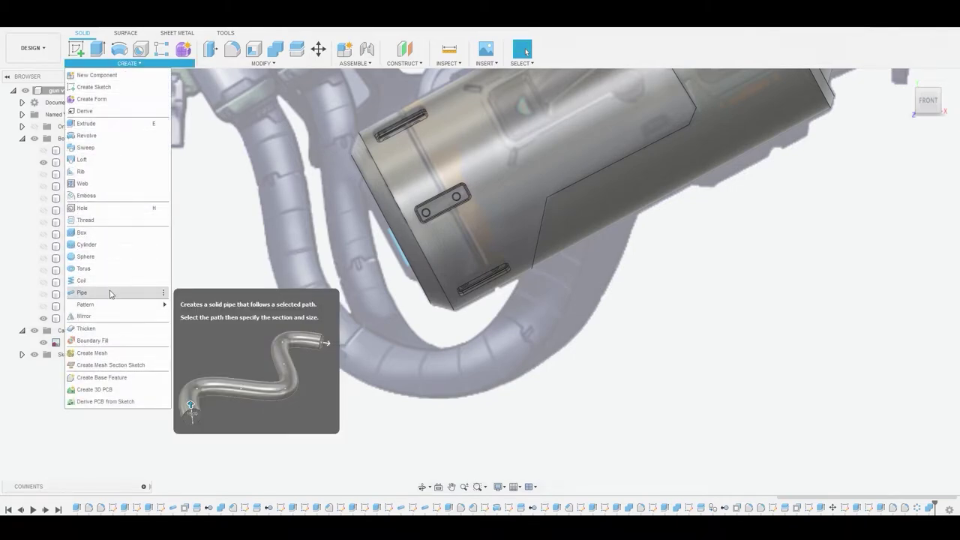
pyautogui.click(83, 292)
pyautogui.click(364, 132)
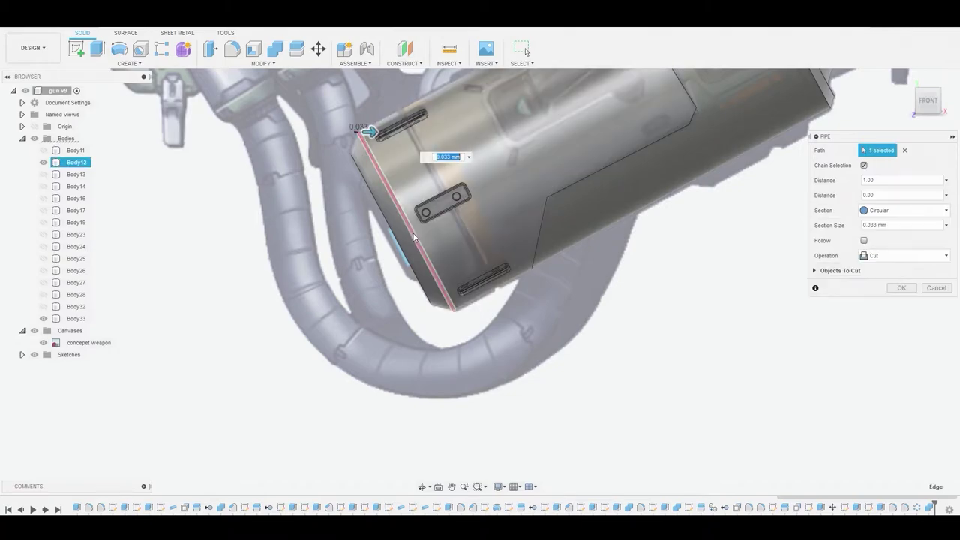
pyautogui.moveTo(369, 131); pyautogui.dragTo(374, 132)
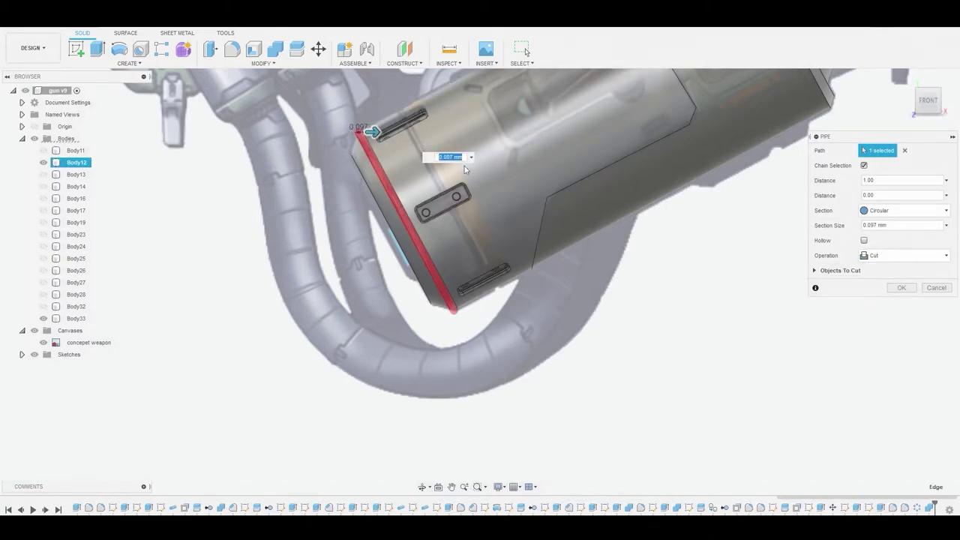
pyautogui.click(913, 259)
pyautogui.click(907, 307)
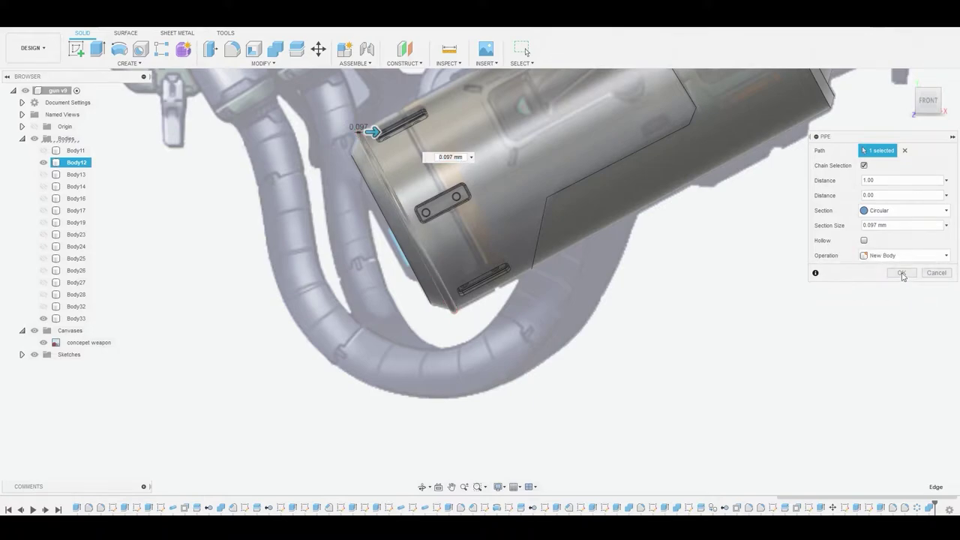
pyautogui.click(902, 288)
# Step: Set the pipe ring's move pivot at the cylinder's end-circle centre and move the ring -0.548 mm in Z onto the slots
pyautogui.rightClick(82, 331)
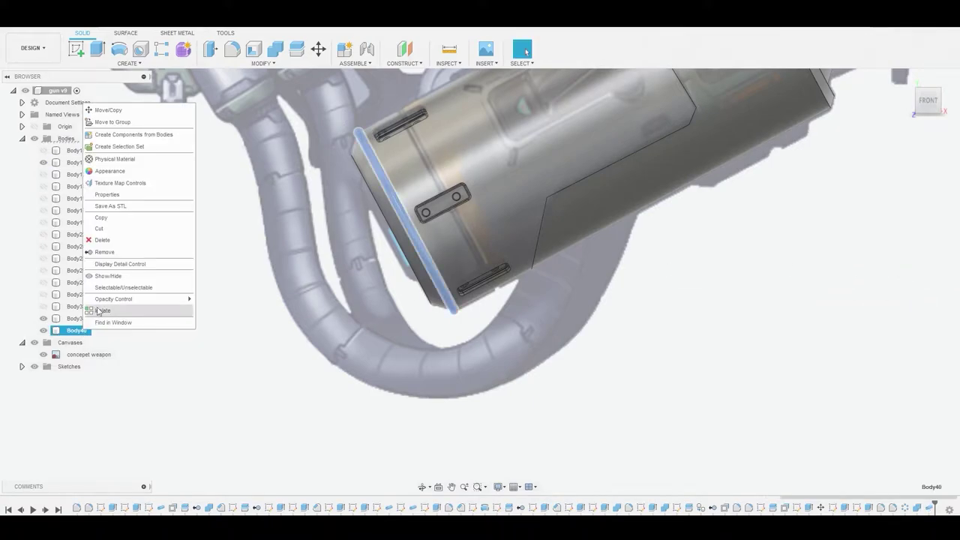
pyautogui.click(118, 108)
pyautogui.moveTo(455, 194); pyautogui.dragTo(337, 254, button='middle')
pyautogui.scroll(-3, 447, 225)
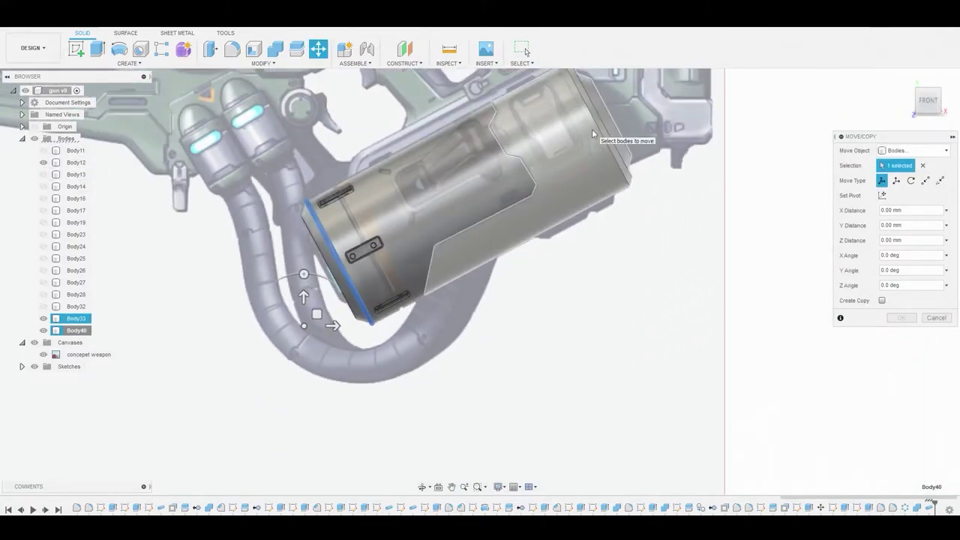
pyautogui.keyDown('shift'); pyautogui.moveTo(419, 238); pyautogui.dragTo(684, 281, button='middle'); pyautogui.keyUp('shift')
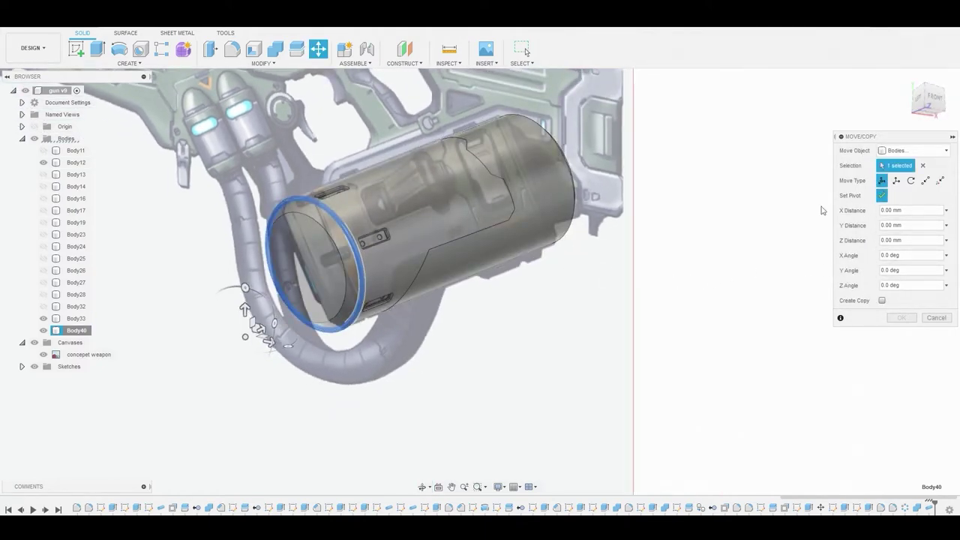
pyautogui.click(306, 271)
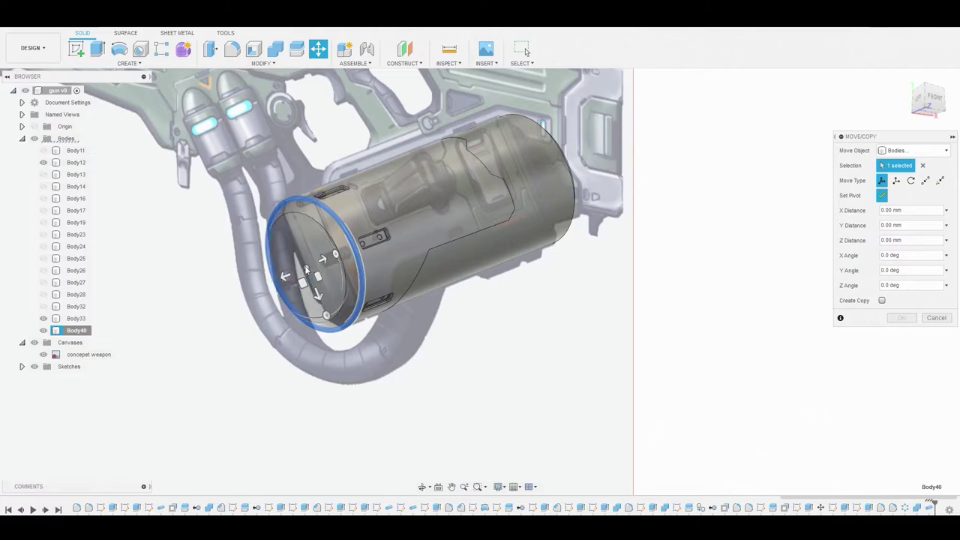
pyautogui.click(934, 99)
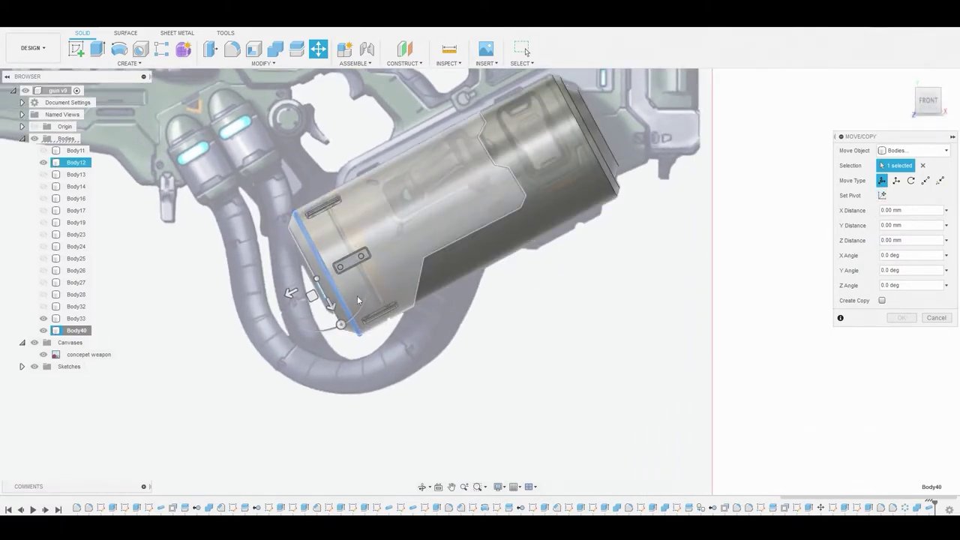
pyautogui.scroll(3, 299, 288)
pyautogui.moveTo(301, 284); pyautogui.dragTo(360, 276)
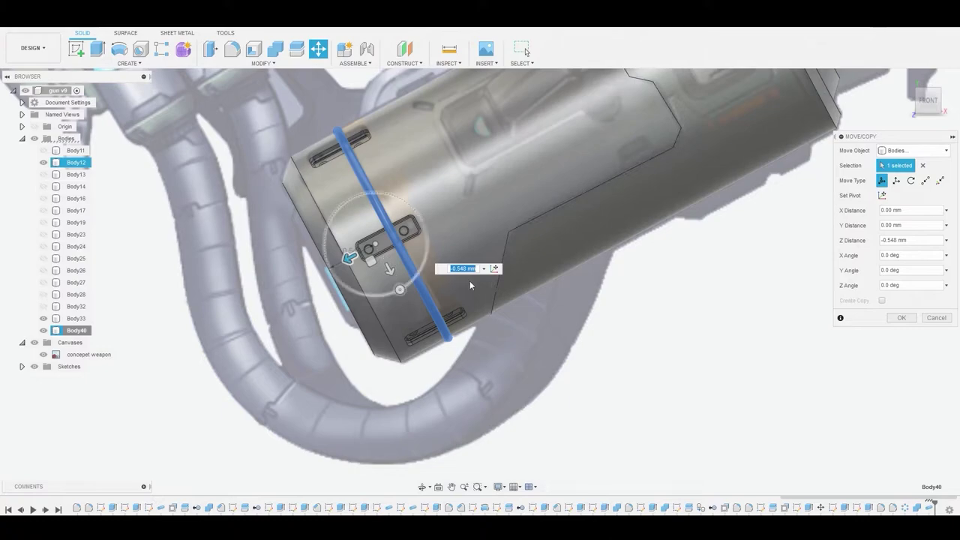
pyautogui.click(902, 318)
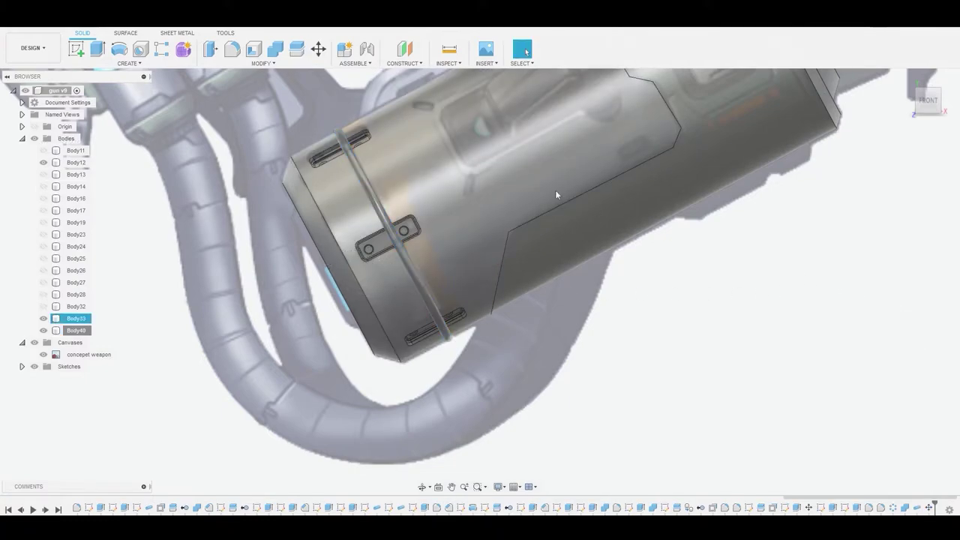
# Step: Cut the pipe ring Body40 from the cylinder shell Body12 with Combine, without keeping the tool
pyautogui.click(275, 49)
pyautogui.click(365, 192)
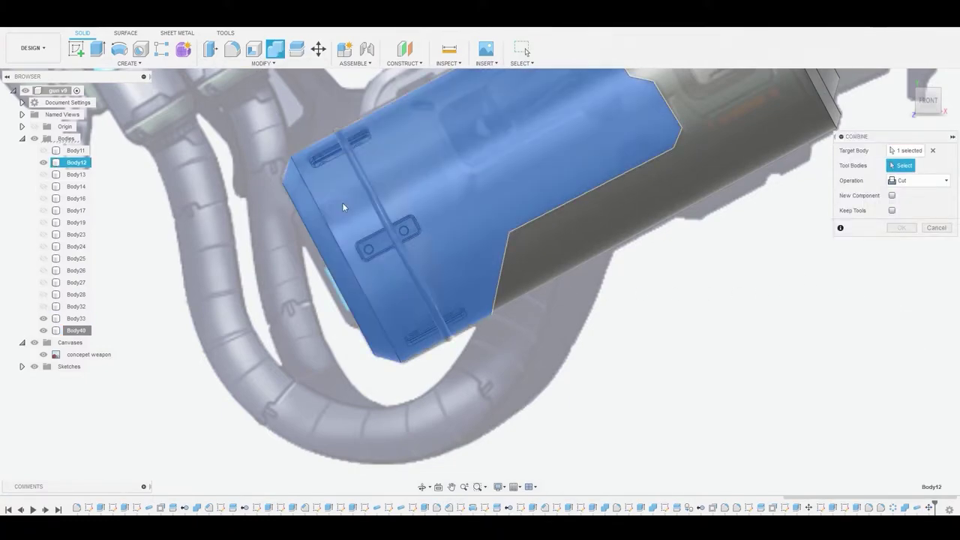
pyautogui.click(366, 192)
pyautogui.click(900, 228)
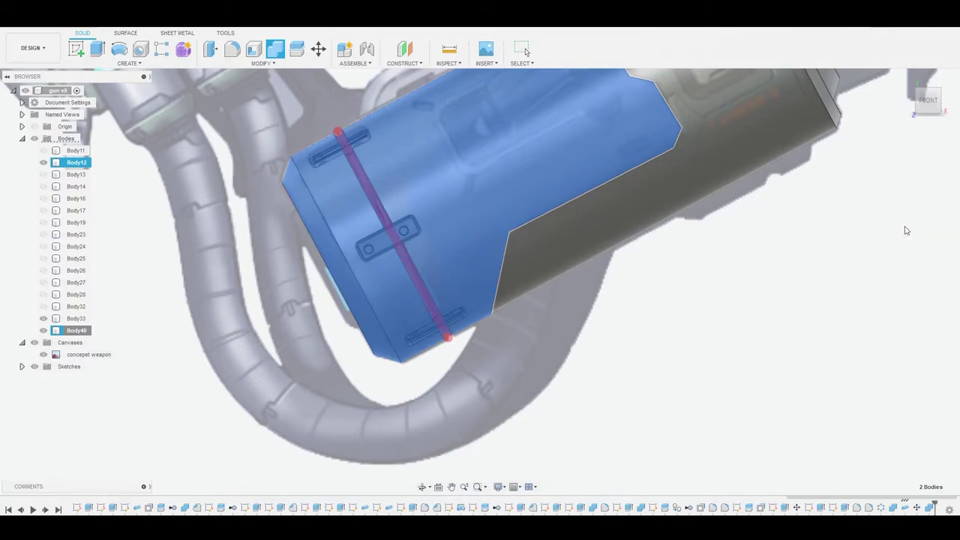
# Step: Create a circular pipe with a 0.044 mm section along the edge at the cylinder's opposite end, as a new body
pyautogui.scroll(-3, 503, 223)
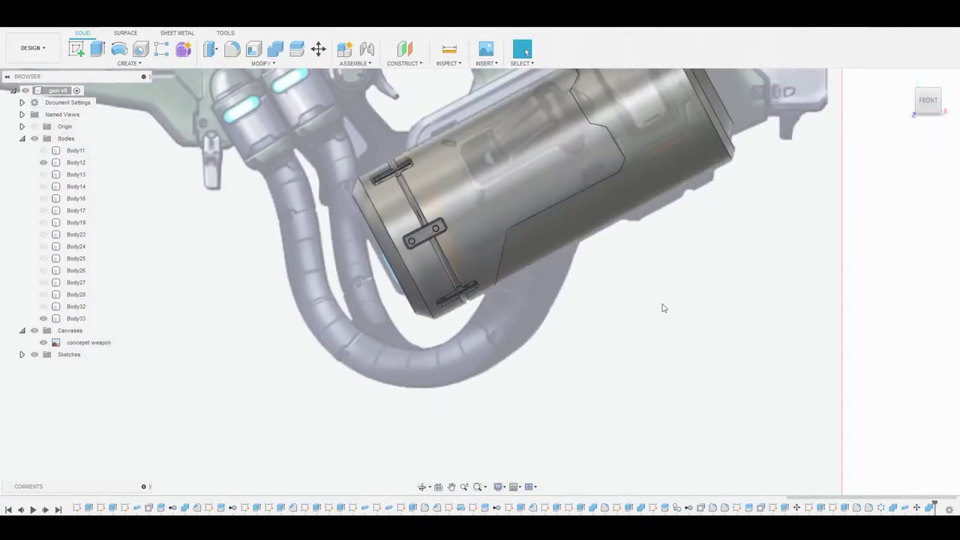
pyautogui.moveTo(672, 353); pyautogui.dragTo(533, 447, button='middle')
pyautogui.scroll(1, 617, 260)
pyautogui.moveTo(617, 260); pyautogui.dragTo(606, 281, button='middle')
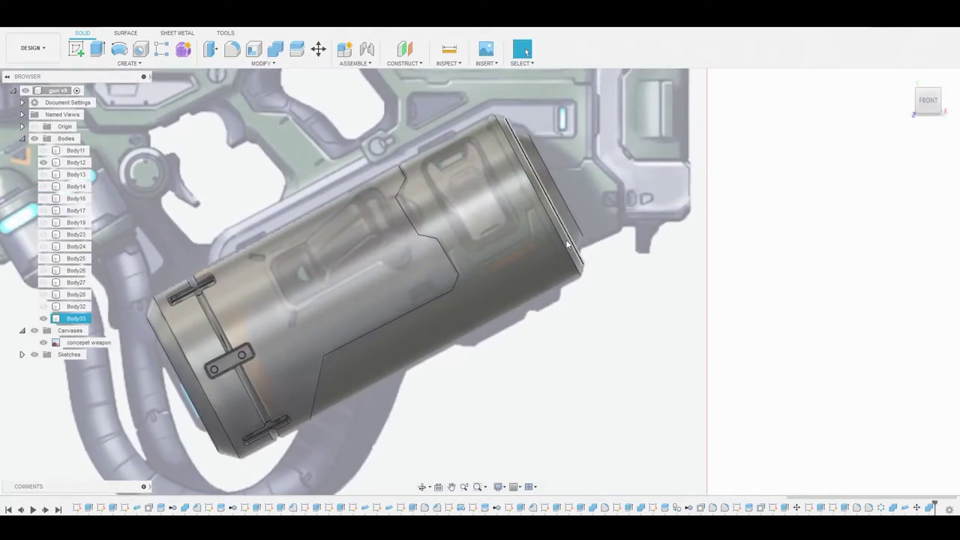
pyautogui.click(114, 66)
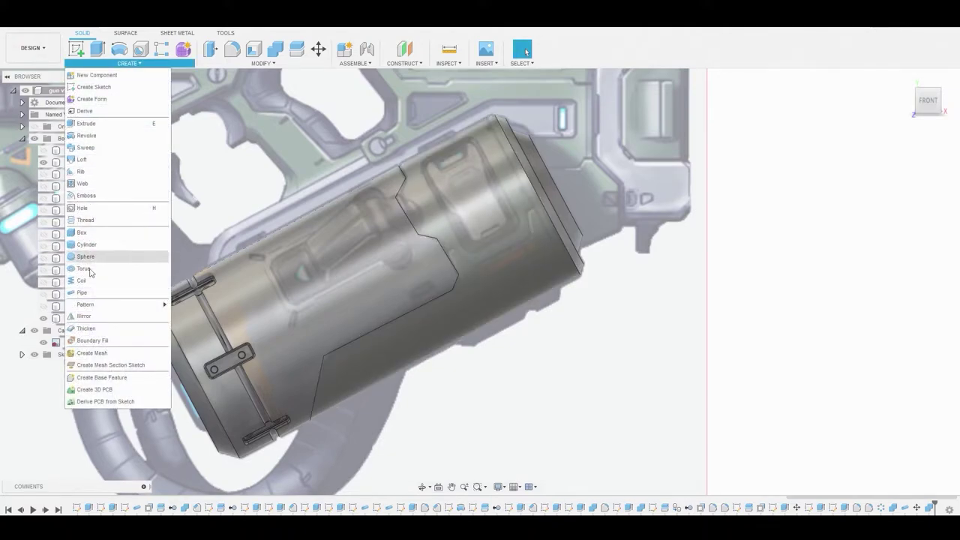
pyautogui.click(88, 295)
pyautogui.scroll(3, 557, 219)
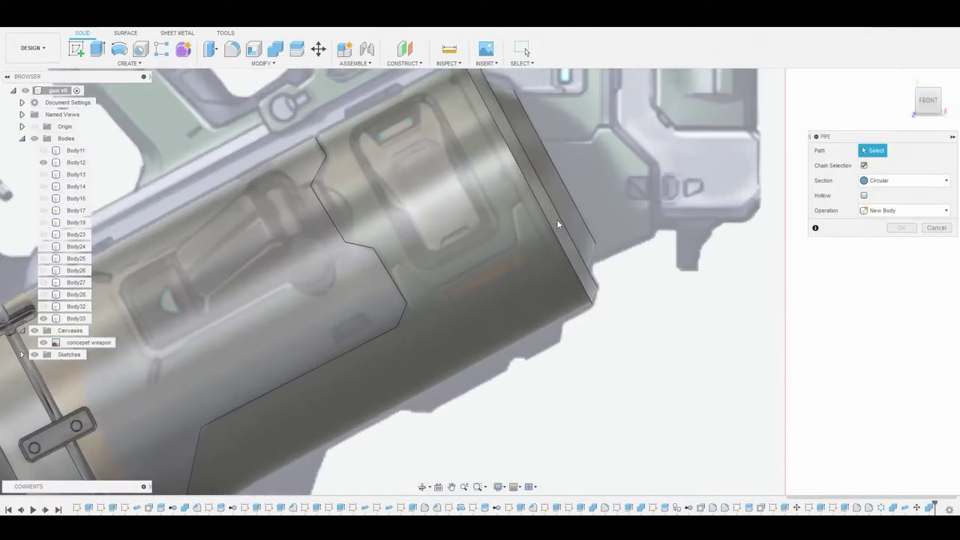
pyautogui.click(547, 220)
pyautogui.moveTo(553, 194); pyautogui.dragTo(537, 270, button='middle')
pyautogui.moveTo(460, 135); pyautogui.dragTo(462, 135)
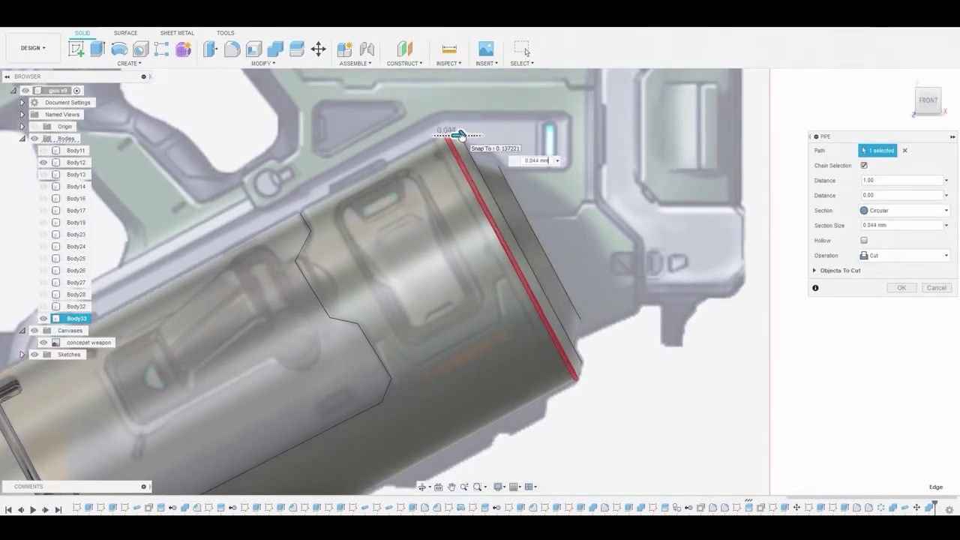
pyautogui.click(930, 255)
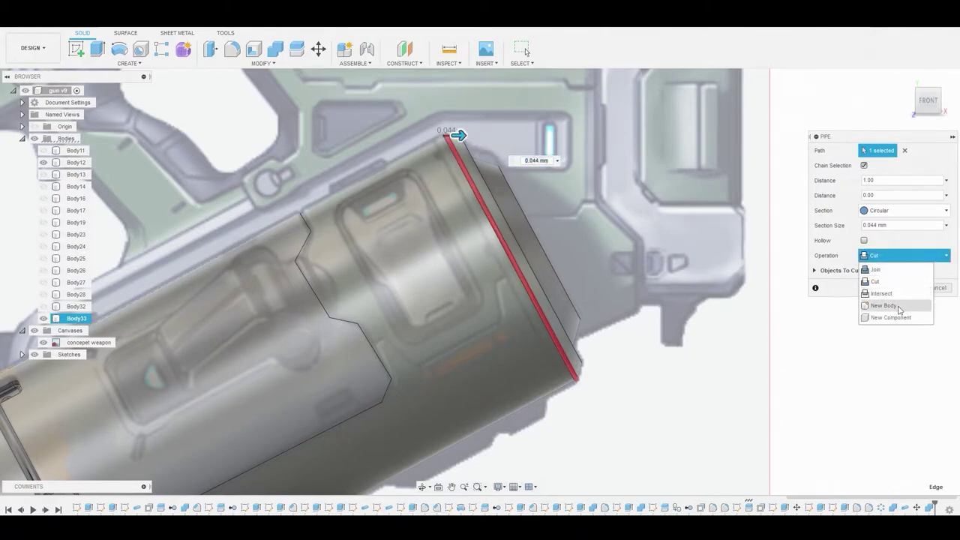
pyautogui.click(892, 306)
pyautogui.click(902, 287)
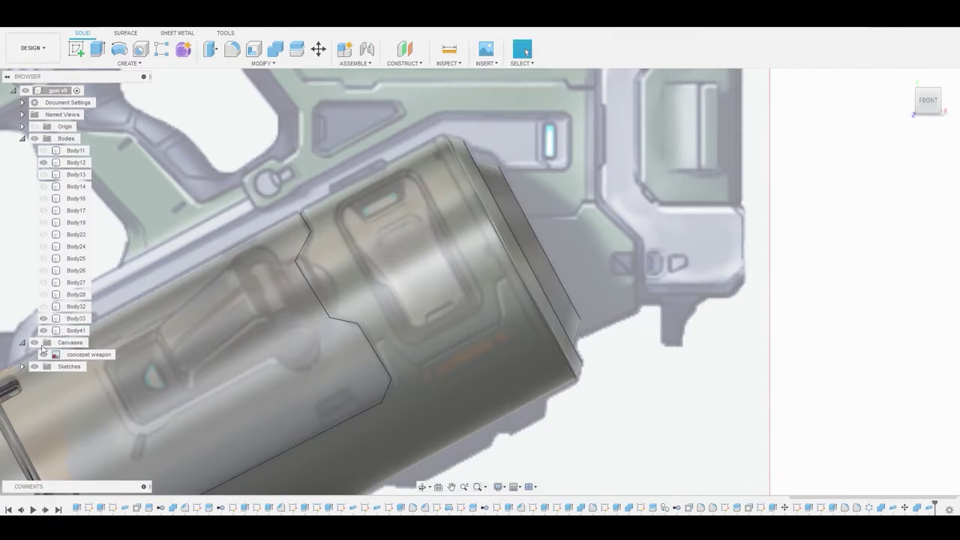
# Step: Reset the move pivot for the thin pipe ring Body41 and move the ring -0.107 mm in Z along the cylinder
pyautogui.rightClick(75, 330)
pyautogui.click(99, 111)
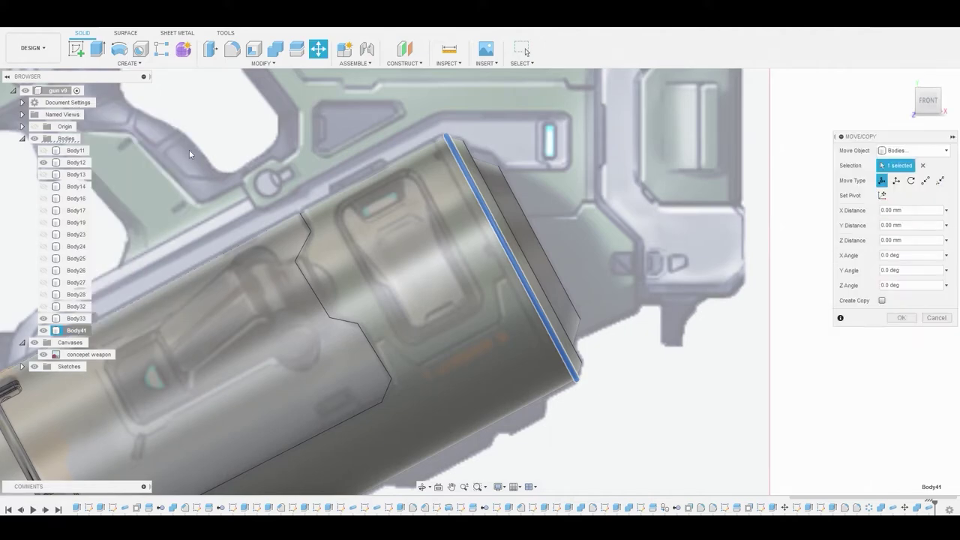
pyautogui.keyDown('shift'); pyautogui.moveTo(583, 236); pyautogui.dragTo(543, 237, button='middle'); pyautogui.keyUp('shift')
pyautogui.click(924, 101)
pyautogui.click(883, 196)
pyautogui.moveTo(523, 240); pyautogui.dragTo(628, 202, button='middle')
pyautogui.moveTo(627, 202); pyautogui.dragTo(617, 210)
pyautogui.scroll(-3, 623, 206)
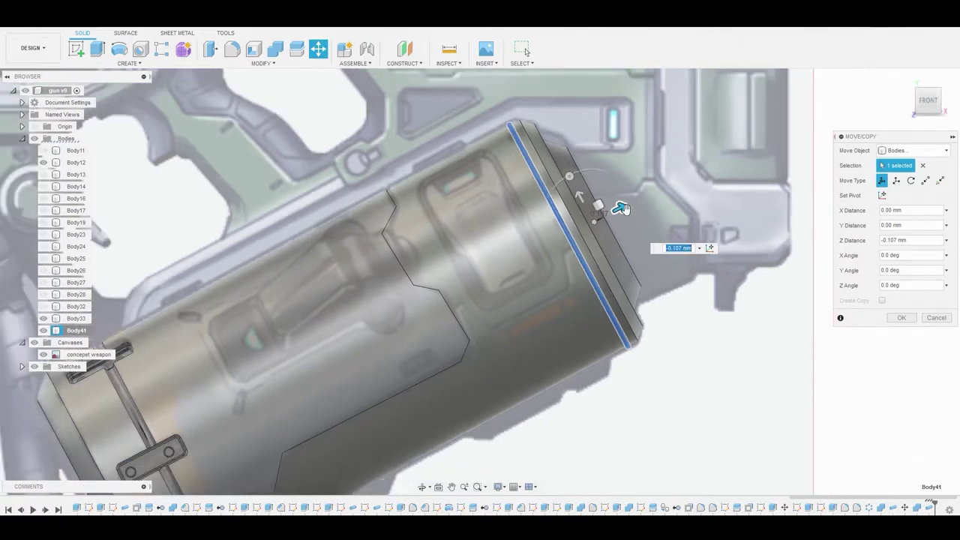
pyautogui.moveTo(666, 250); pyautogui.dragTo(646, 193, button='middle')
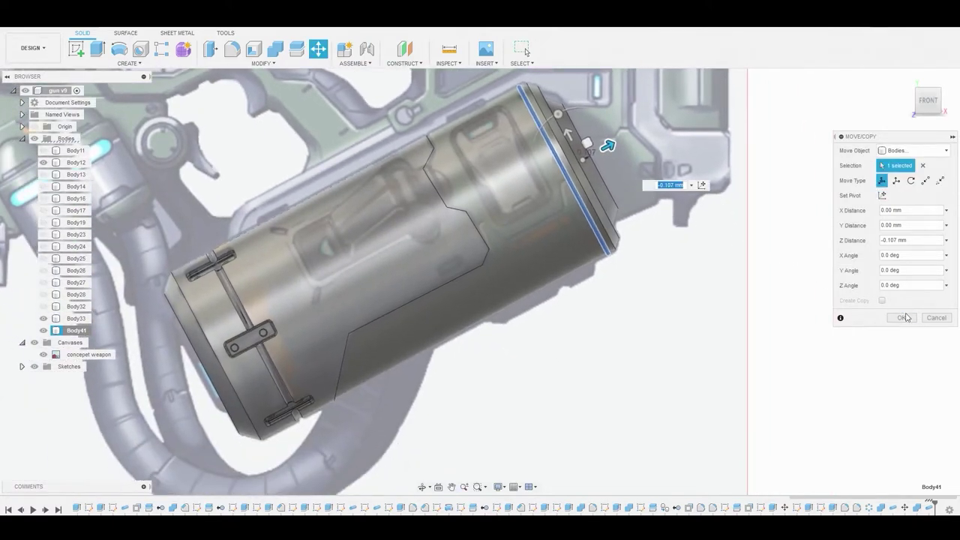
pyautogui.click(904, 317)
# Step: Cut the thin pipe ring Body41 from the cylinder panel Body33 with Combine, without keeping the tool
pyautogui.click(273, 51)
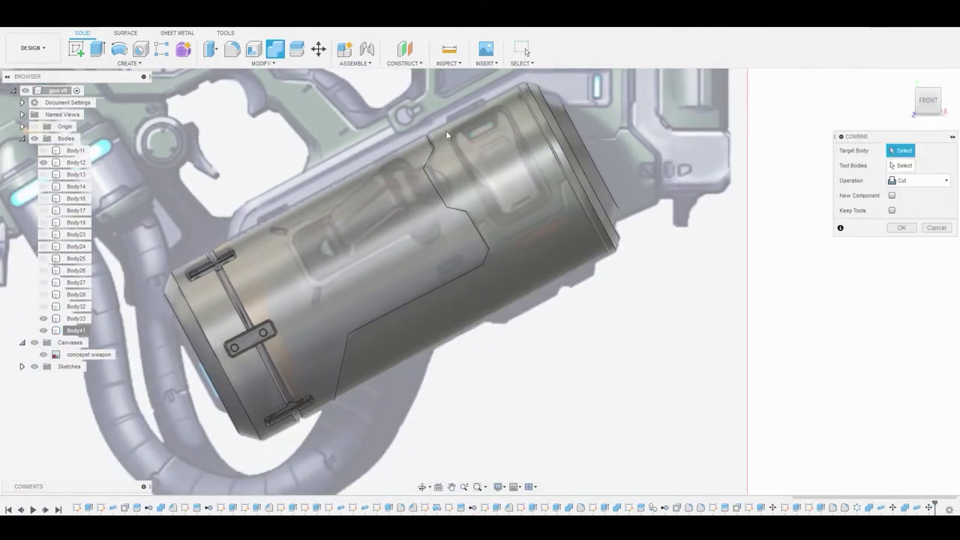
pyautogui.click(549, 153)
pyautogui.click(553, 151)
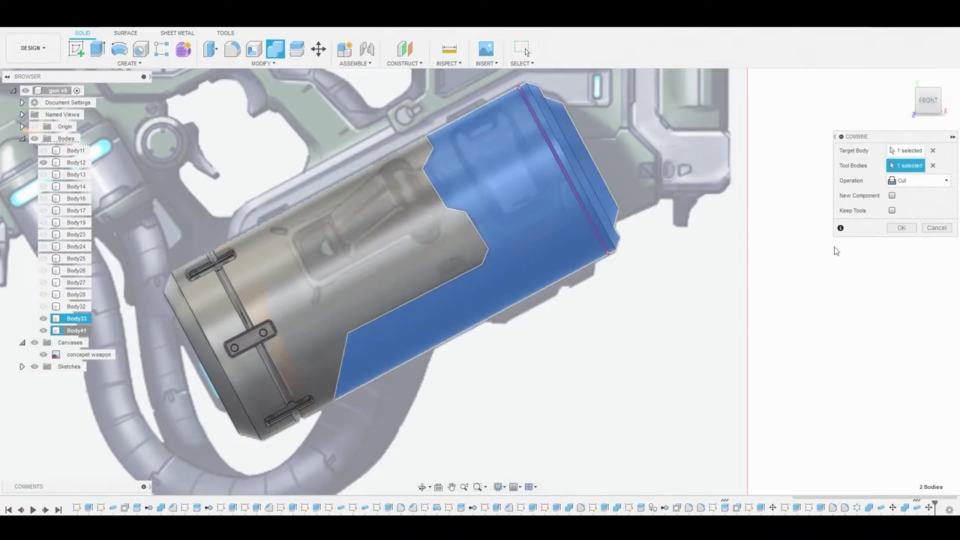
pyautogui.click(899, 228)
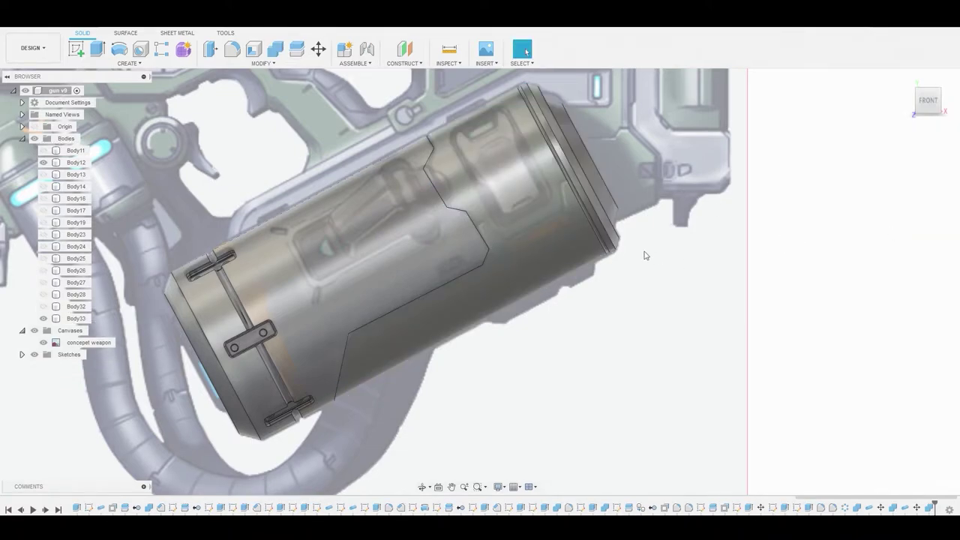
# Step: Join the cylinder panel Body33 to the cylinder shell Body12 with Combine
pyautogui.scroll(-3, 634, 252)
pyautogui.click(274, 50)
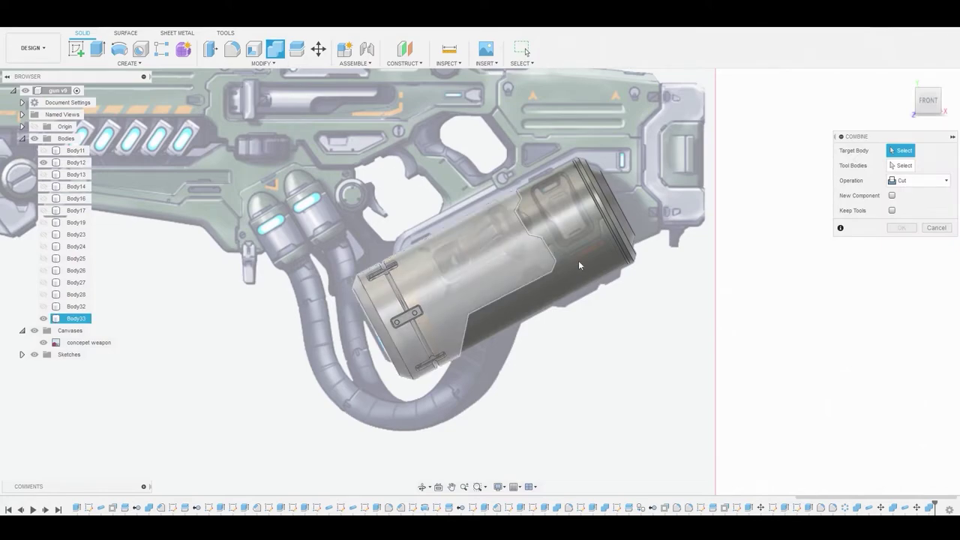
pyautogui.scroll(3, 597, 278)
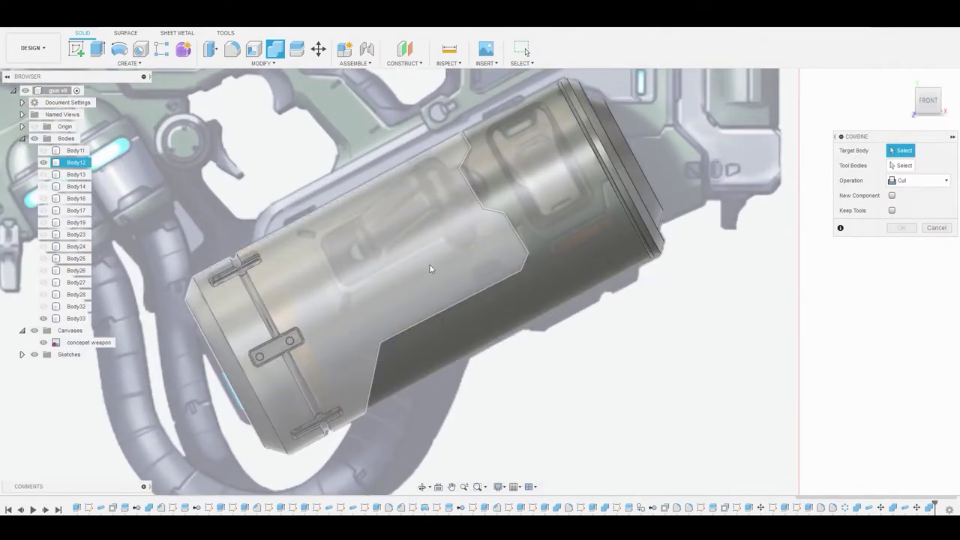
pyautogui.click(432, 267)
pyautogui.click(507, 299)
pyautogui.click(903, 180)
pyautogui.click(904, 192)
pyautogui.click(902, 228)
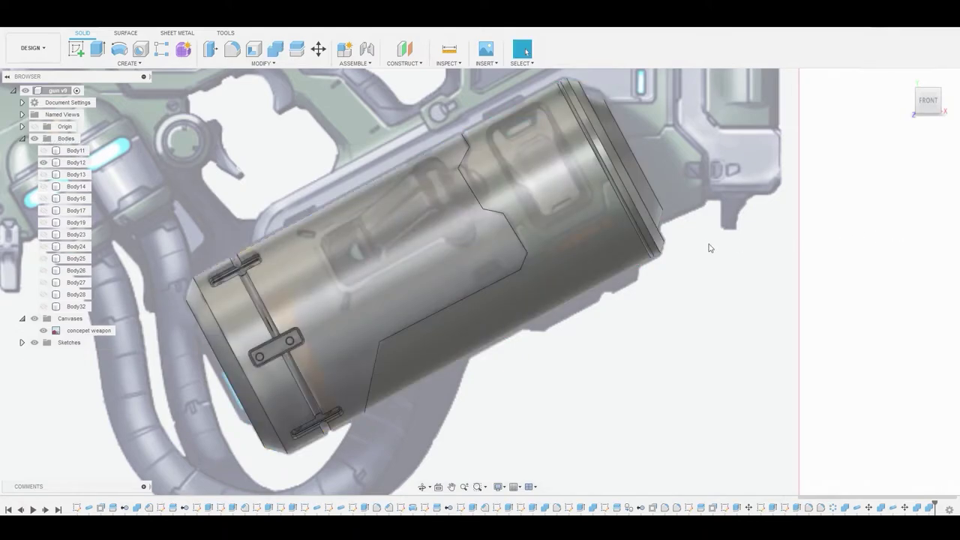
# Step: Show all hidden bodies of the weapon again
pyautogui.scroll(-2, 690, 241)
pyautogui.rightClick(69, 163)
pyautogui.click(103, 372)
pyautogui.click(277, 341)
pyautogui.scroll(-3, 250, 302)
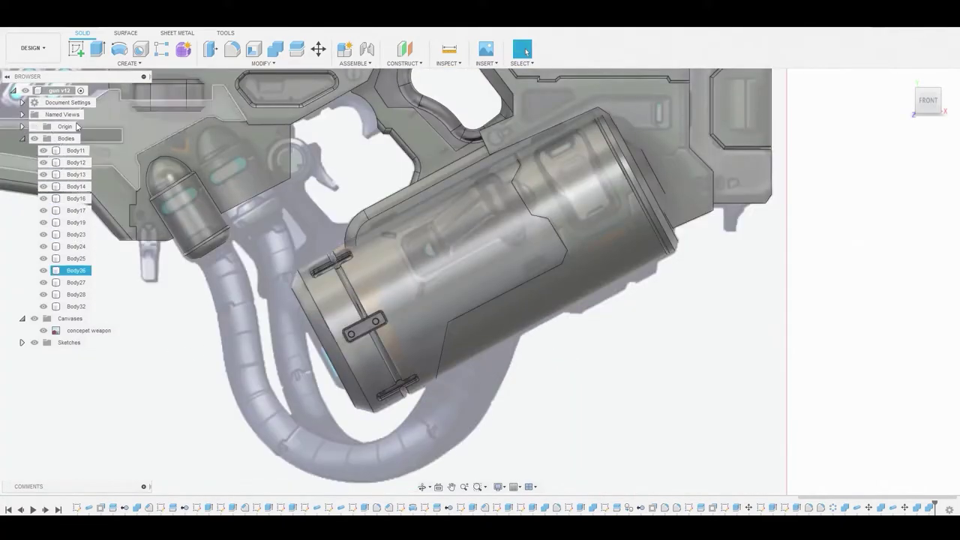
pyautogui.press('Escape')
# Step: Start a sketch on the front plane and draw an upright rectangle about 1.4 mm tall beside the cylinder
pyautogui.click(77, 51)
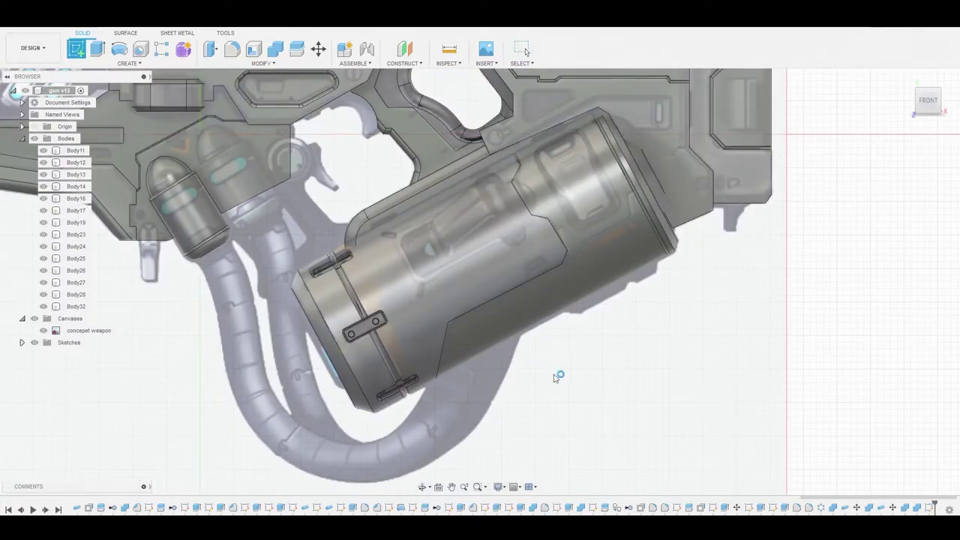
pyautogui.click(554, 376)
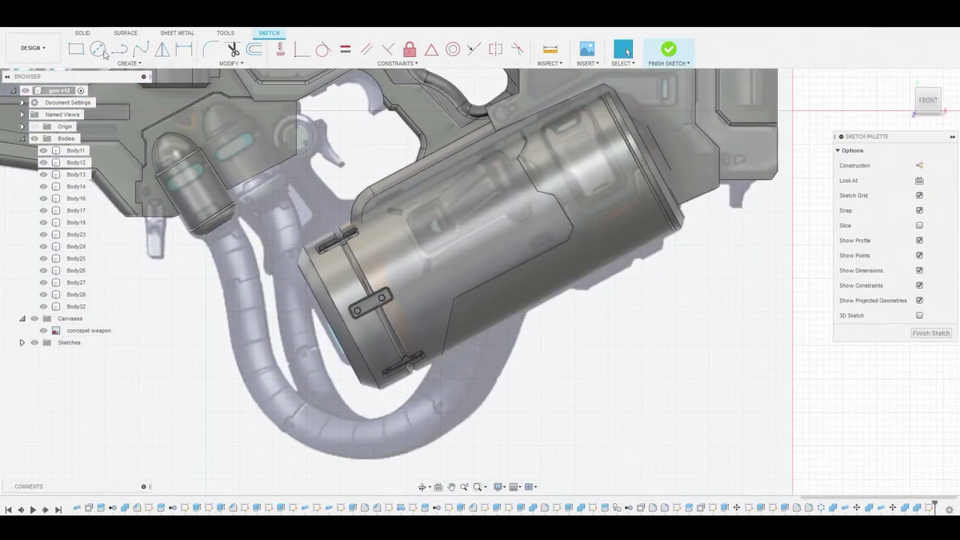
pyautogui.press('r')
pyautogui.click(716, 285)
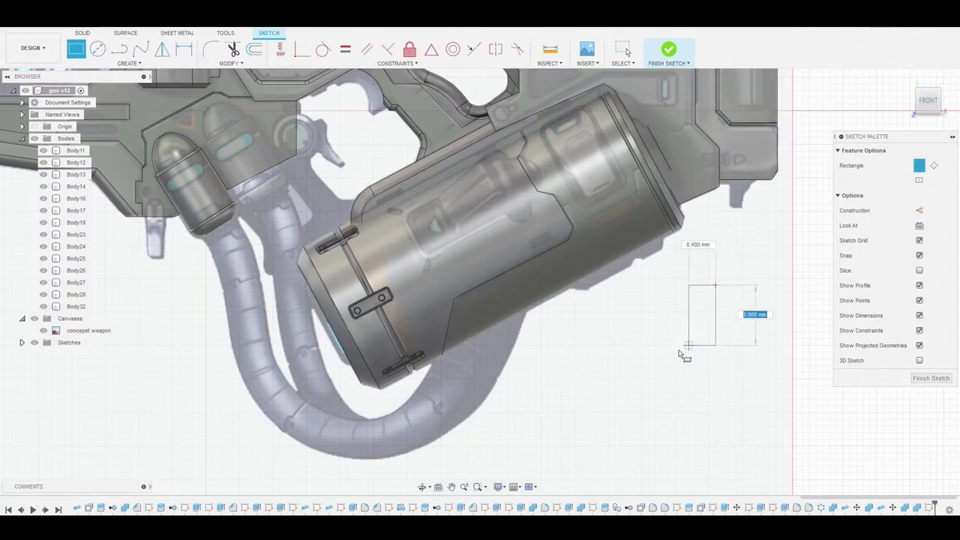
pyautogui.click(655, 386)
pyautogui.rightClick(655, 367)
pyautogui.click(684, 369)
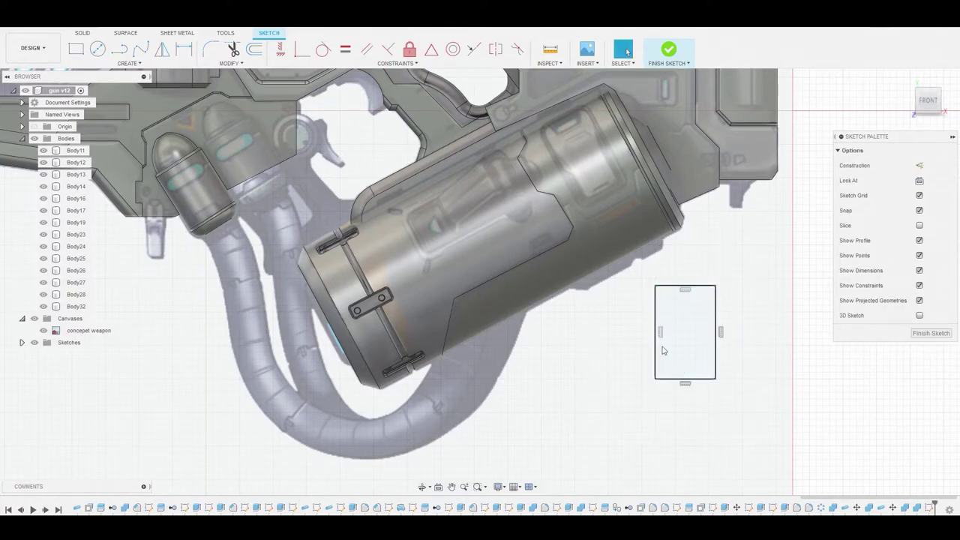
# Step: Move the rectangle onto the concept's panel detail near the cylinder's grooved end and rotate it about 27 degrees
pyautogui.doubleClick(656, 345)
pyautogui.rightClick(657, 345)
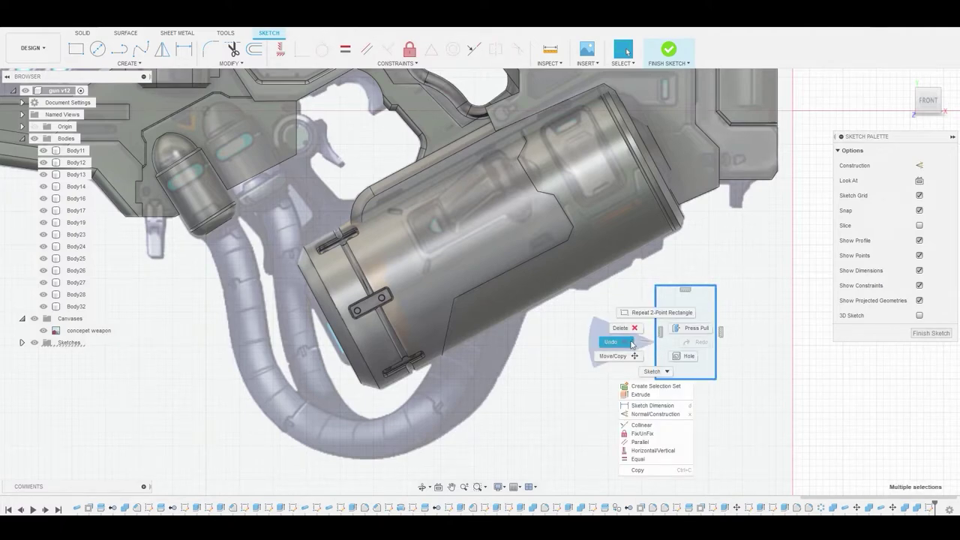
pyautogui.click(626, 353)
pyautogui.moveTo(631, 362); pyautogui.dragTo(522, 185)
pyautogui.moveTo(508, 146); pyautogui.dragTo(486, 137)
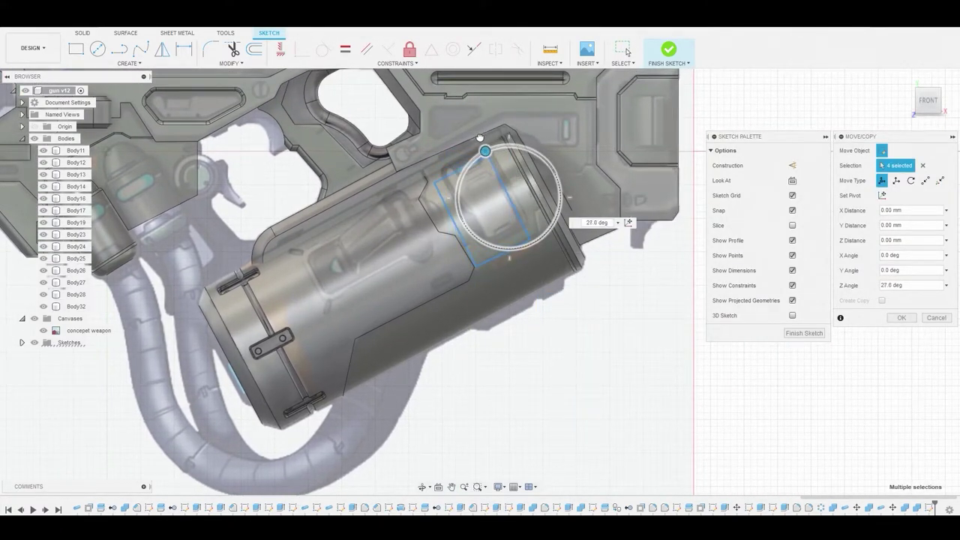
pyautogui.rightClick(603, 366)
pyautogui.click(630, 366)
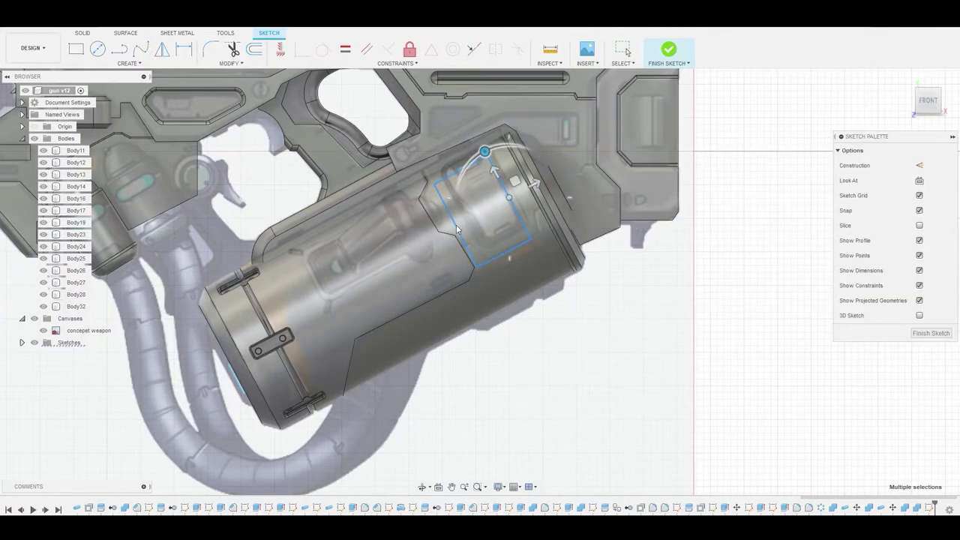
# Step: Adjust the rectangle's edges to fit the panel outline in the concept image, making it about 0.85 mm wide
pyautogui.scroll(3, 461, 214)
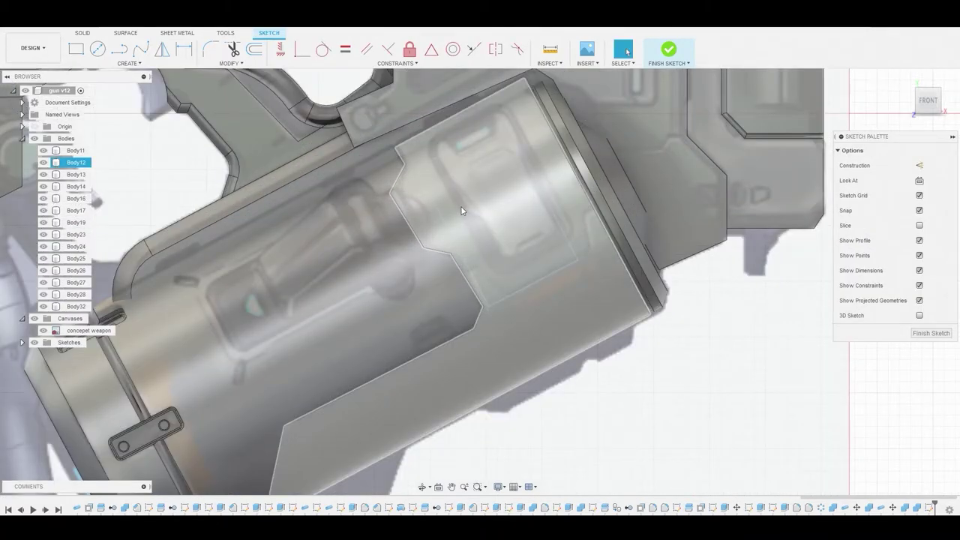
pyautogui.click(446, 226)
pyautogui.click(445, 227)
pyautogui.moveTo(460, 219)
pyautogui.mouseDown()
pyautogui.moveTo(539, 192)
pyautogui.moveTo(555, 196)
pyautogui.mouseUp()
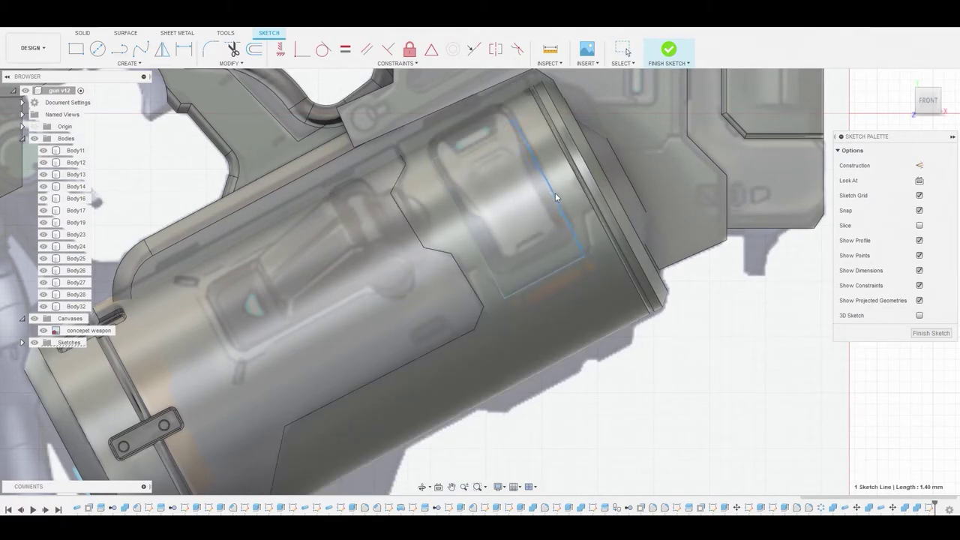
pyautogui.click(558, 278)
pyautogui.moveTo(555, 270); pyautogui.dragTo(542, 254)
pyautogui.press('Escape')
pyautogui.press('Escape')
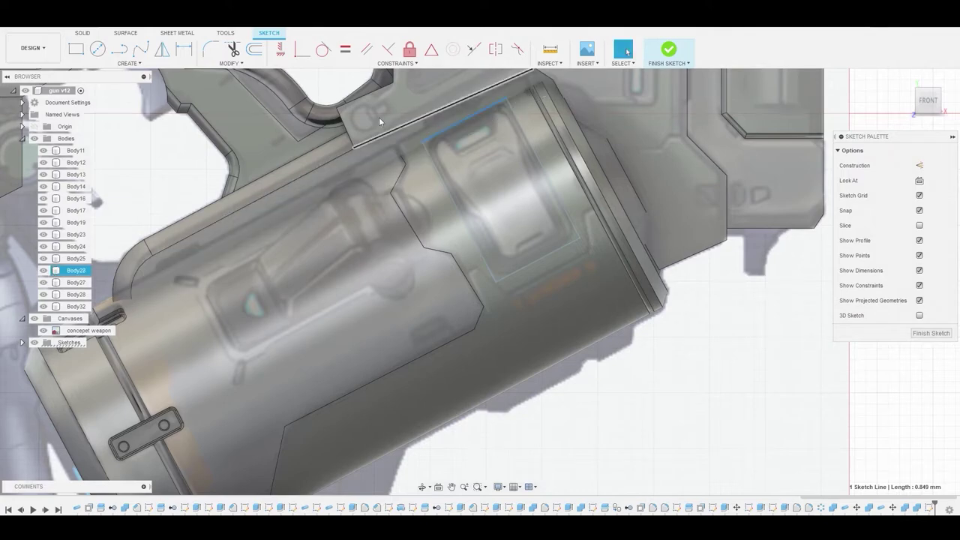
# Step: Fillet the panel rectangle's corners with a 0.20 mm radius and finish the sketch
pyautogui.click(206, 49)
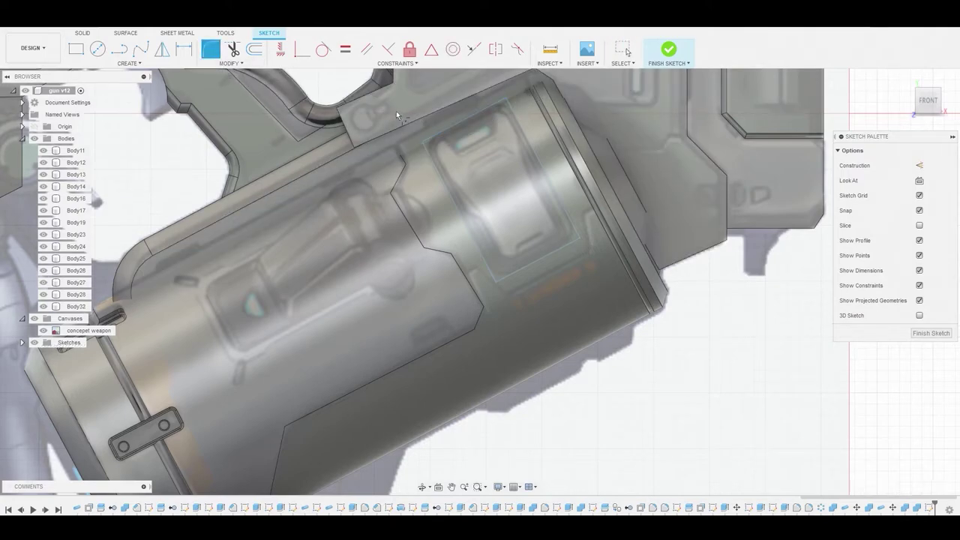
pyautogui.click(423, 142)
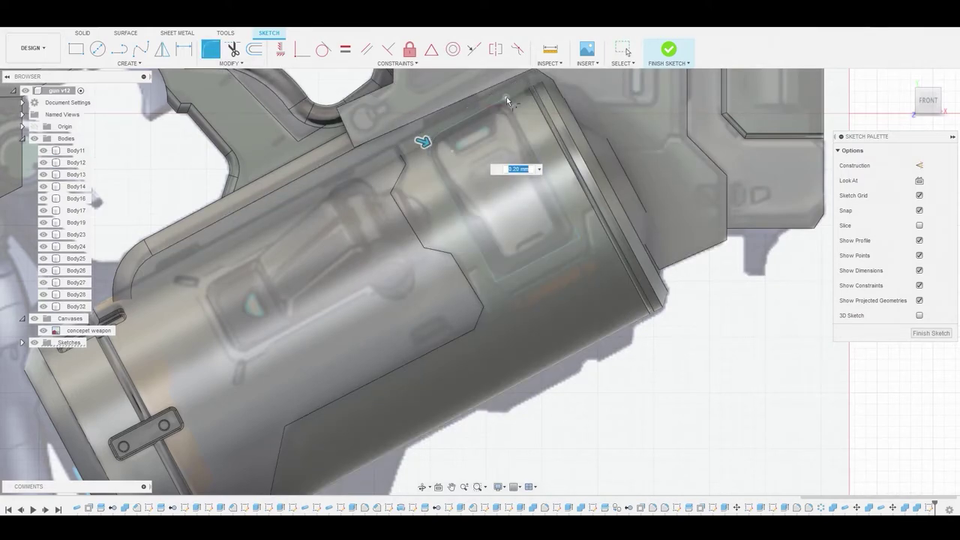
pyautogui.click(581, 239)
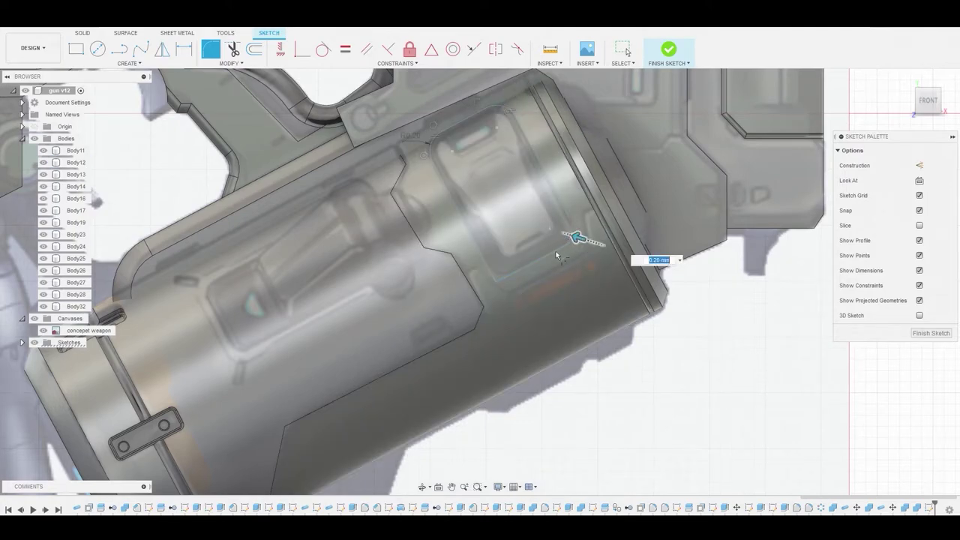
pyautogui.click(496, 284)
pyautogui.rightClick(702, 402)
pyautogui.click(725, 397)
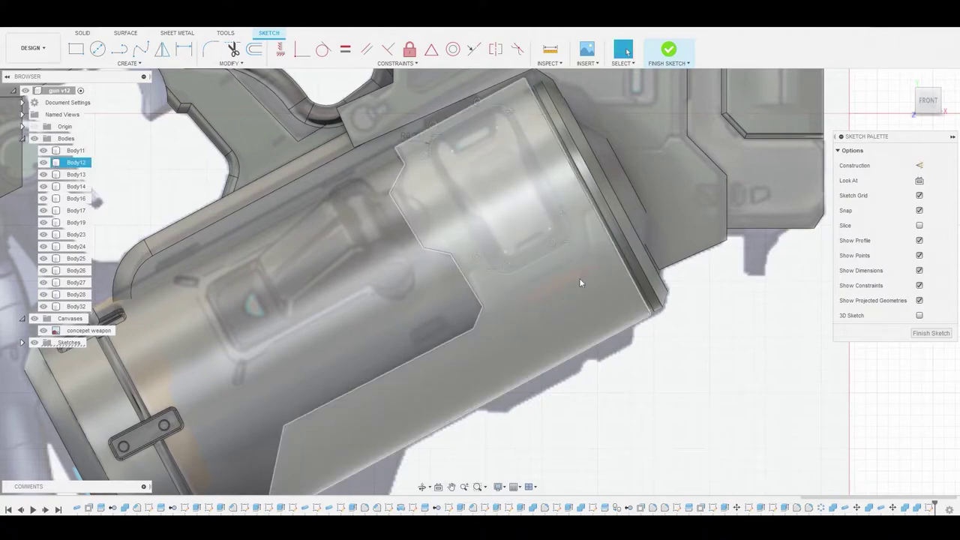
pyautogui.click(668, 50)
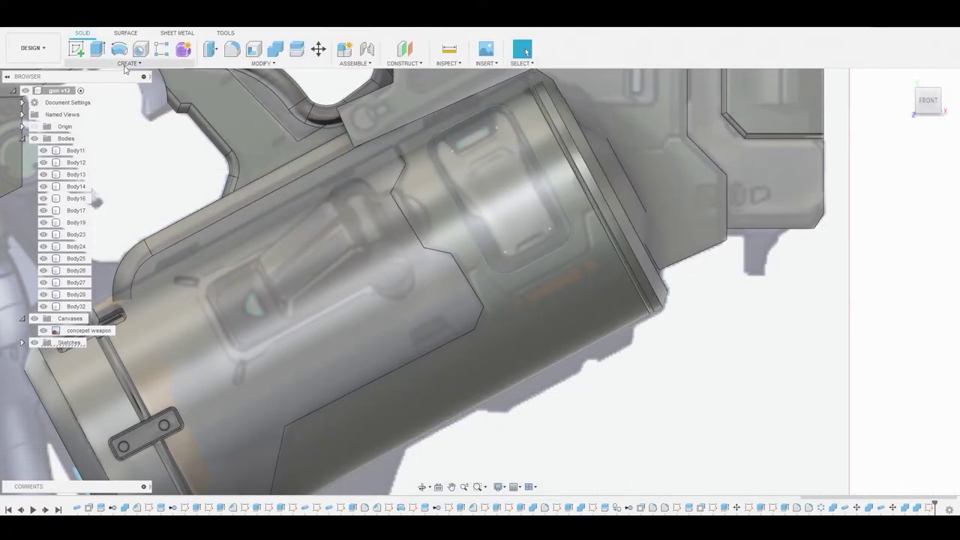
pyautogui.click(126, 65)
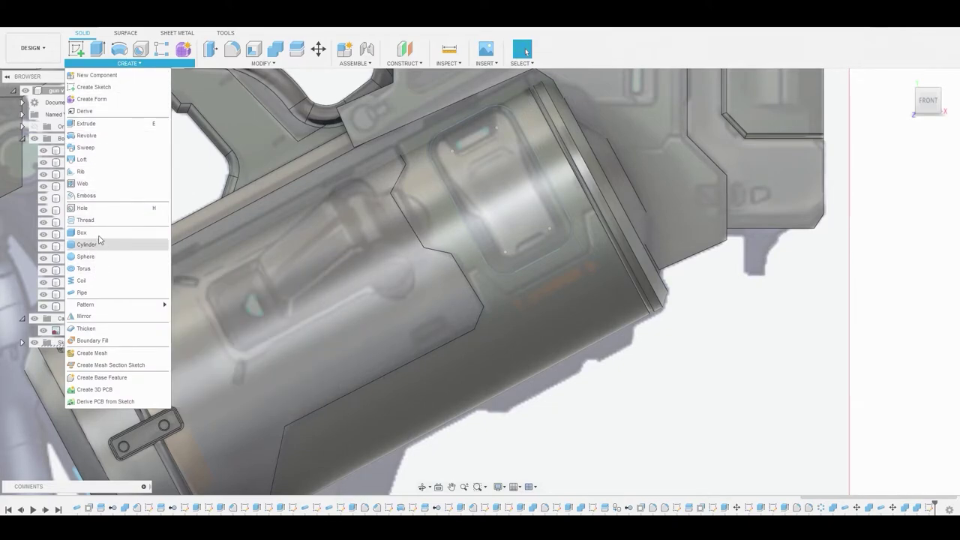
# Step: Deboss the rounded panel profile 0.034 mm into the cylinder face beside the ring grooves using Emboss
pyautogui.click(89, 196)
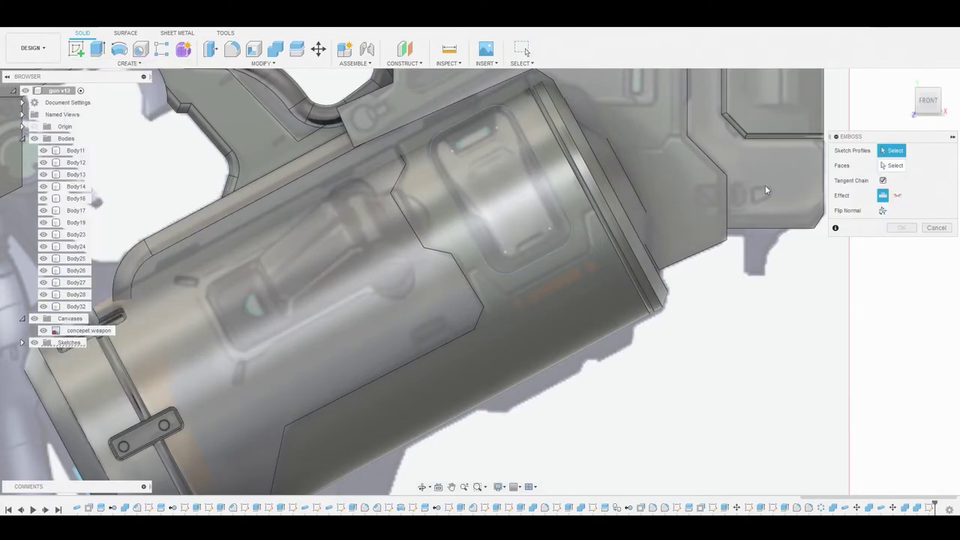
pyautogui.click(489, 201)
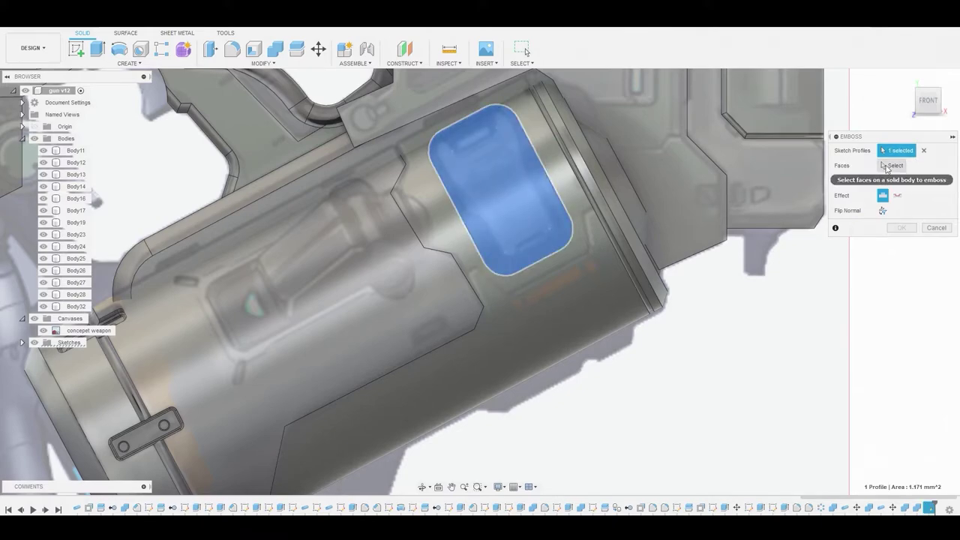
pyautogui.click(570, 267)
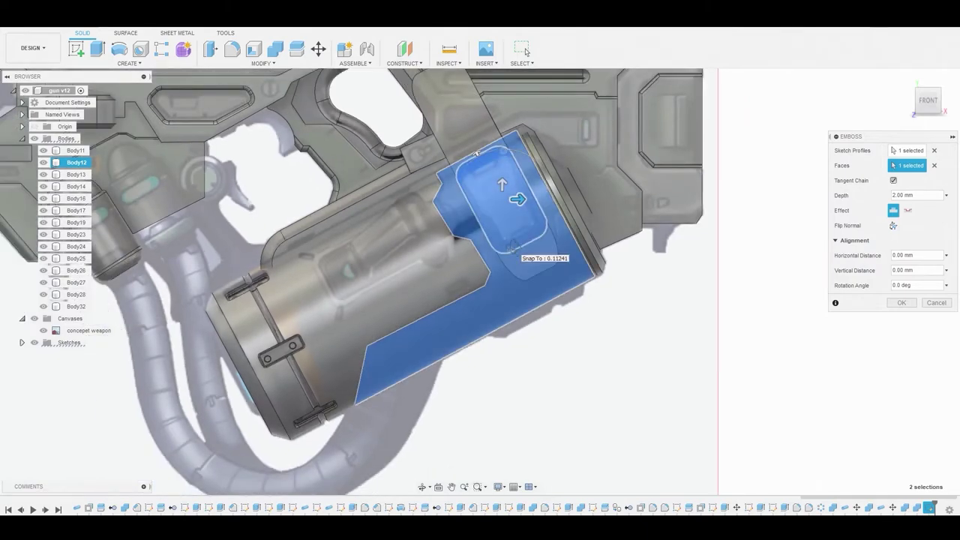
pyautogui.keyDown('shift'); pyautogui.moveTo(534, 166); pyautogui.dragTo(371, 184, button='middle'); pyautogui.keyUp('shift')
pyautogui.moveTo(371, 182); pyautogui.dragTo(466, 233)
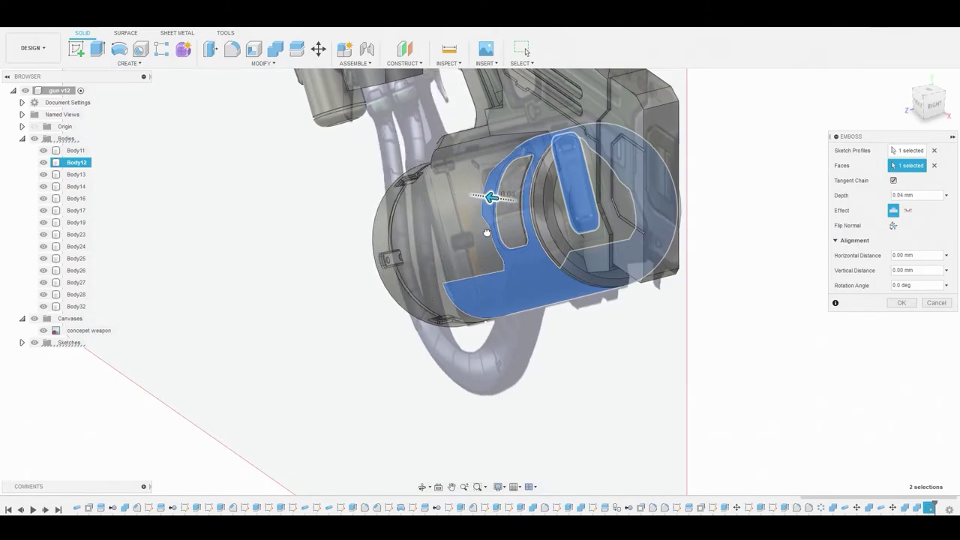
pyautogui.keyDown('shift'); pyautogui.moveTo(487, 233); pyautogui.dragTo(572, 216, button='middle'); pyautogui.keyUp('shift')
pyautogui.scroll(3, 555, 146)
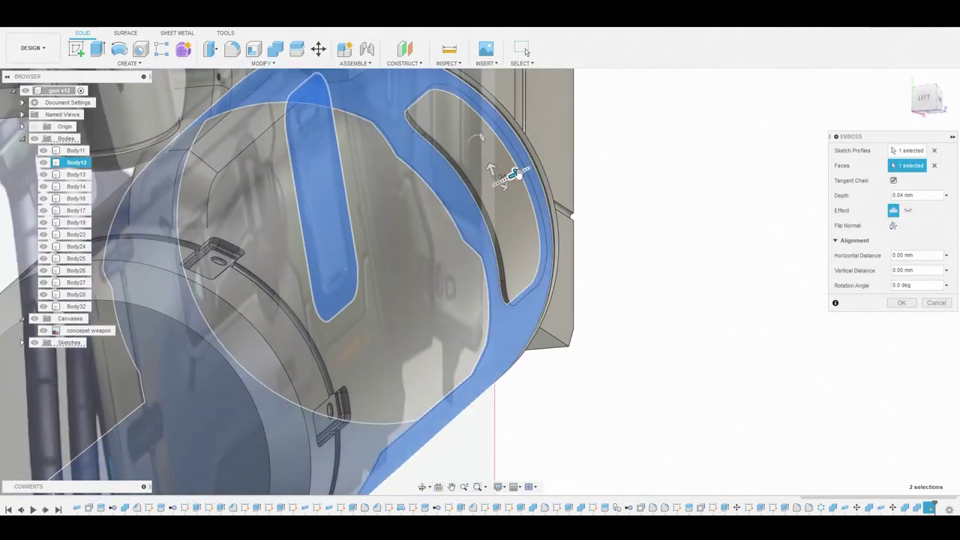
pyautogui.moveTo(517, 174); pyautogui.dragTo(502, 173)
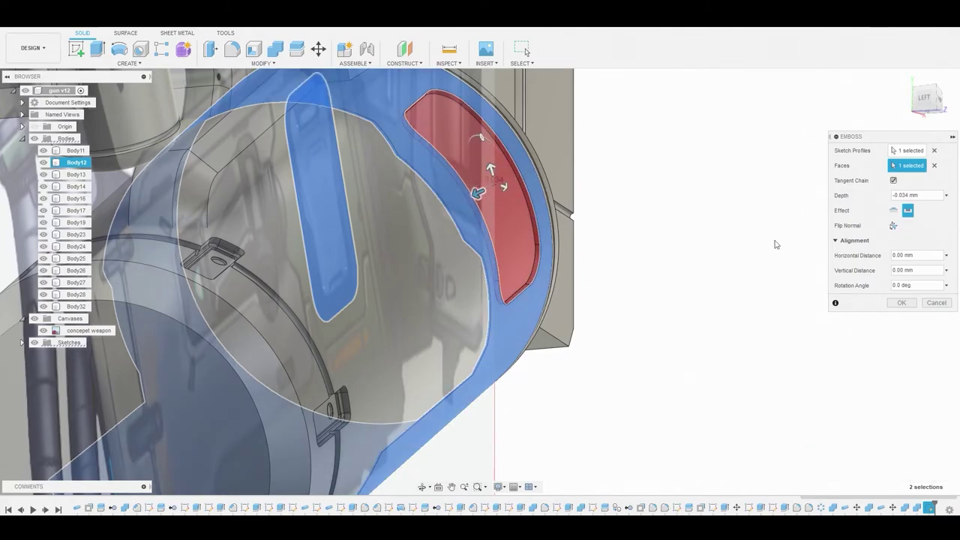
pyautogui.click(903, 304)
# Step: Offset the short upper wall of the recessed panel by -0.168 mm with Press Pull to extend the recess
pyautogui.scroll(-6, 714, 240)
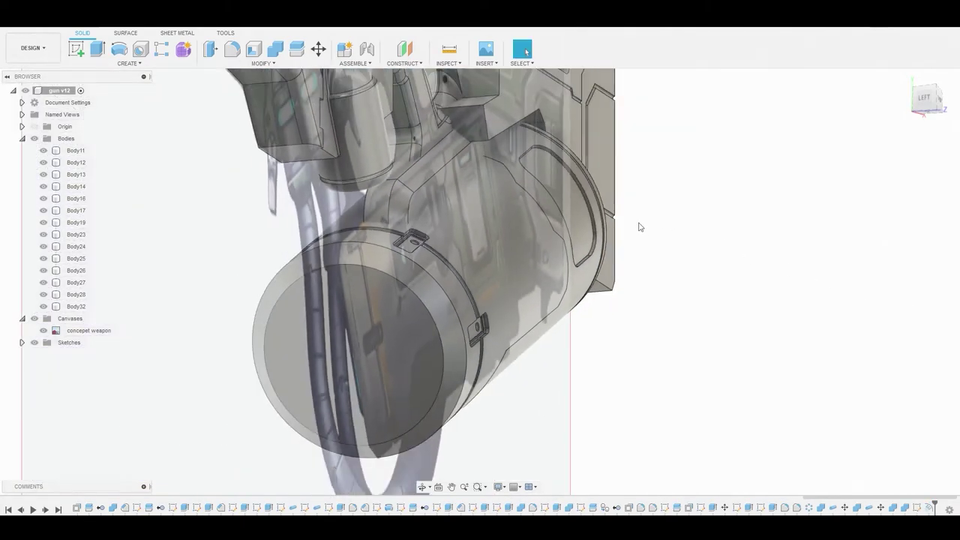
pyautogui.click(942, 103)
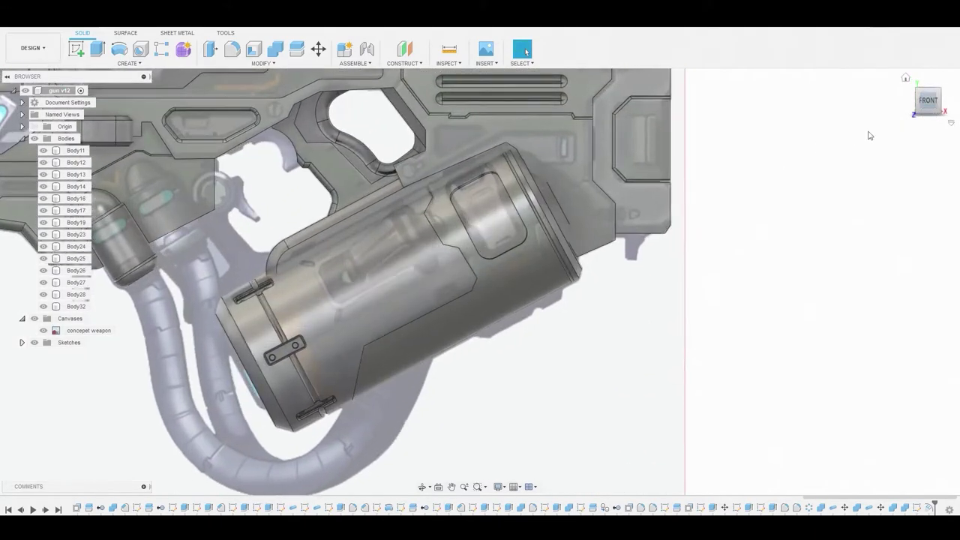
pyautogui.scroll(5, 461, 209)
pyautogui.scroll(-3, 499, 223)
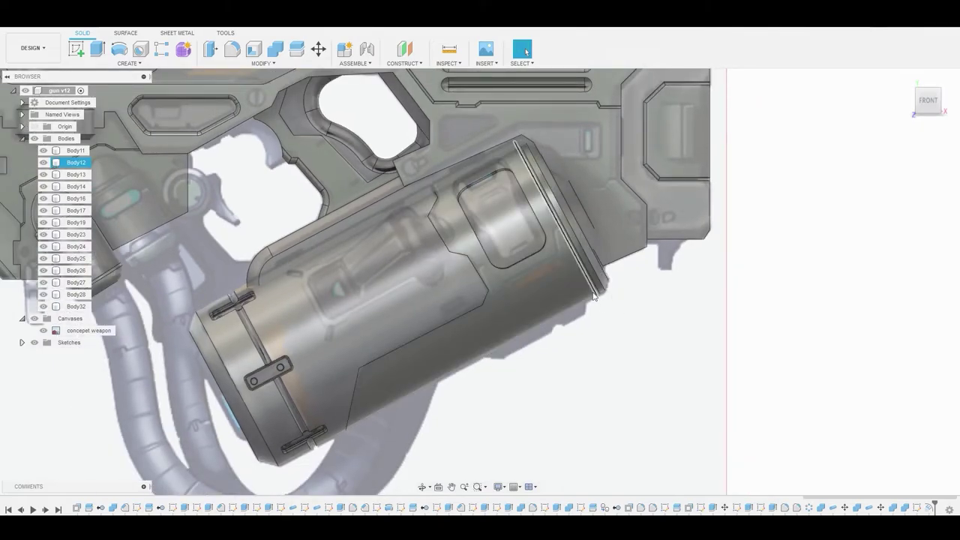
pyautogui.keyDown('shift'); pyautogui.moveTo(595, 296); pyautogui.dragTo(598, 261, button='middle'); pyautogui.keyUp('shift')
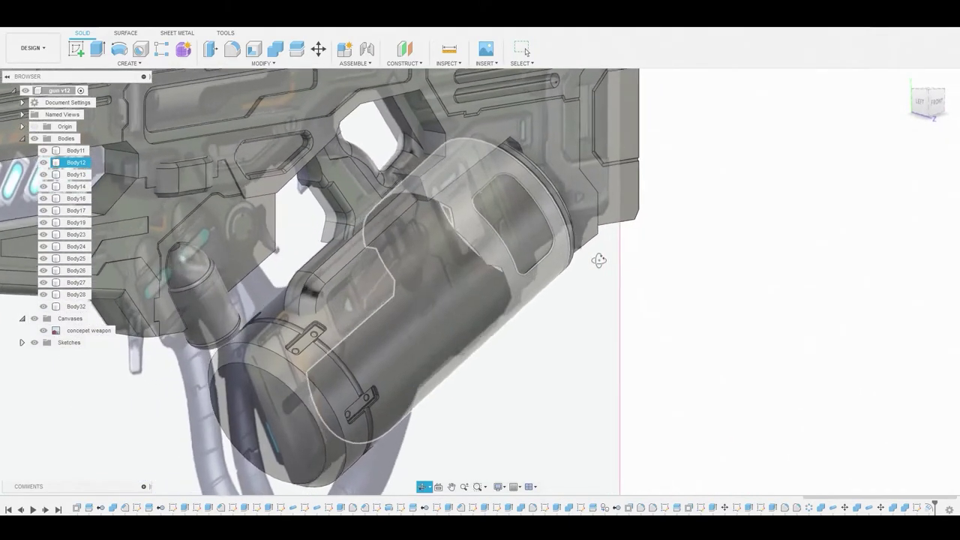
pyautogui.scroll(6, 510, 213)
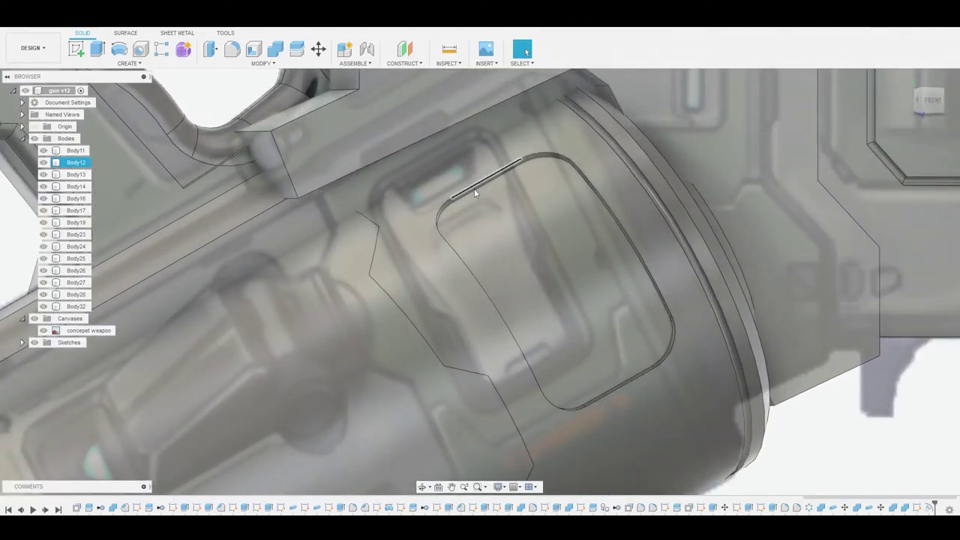
pyautogui.scroll(3, 475, 194)
pyautogui.click(474, 187)
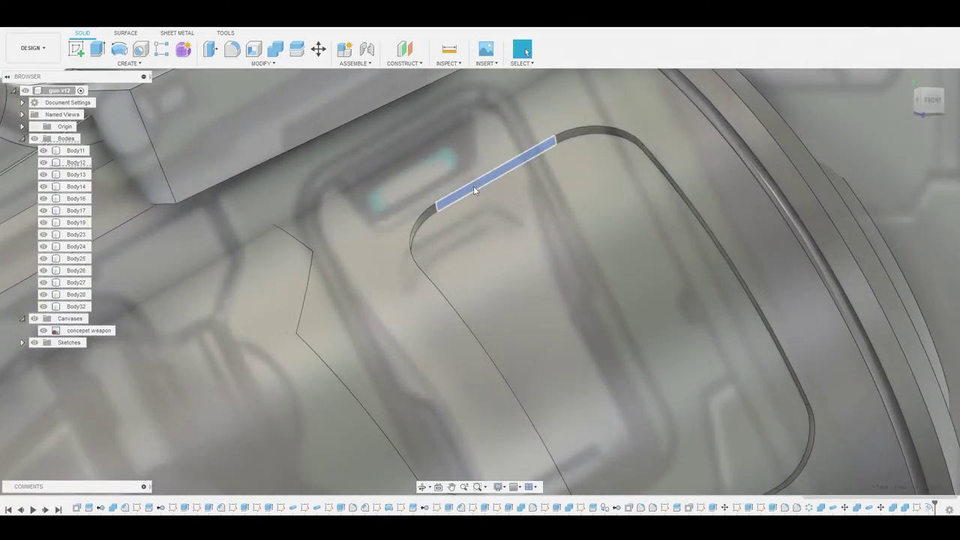
pyautogui.rightClick(474, 187)
pyautogui.click(514, 175)
pyautogui.moveTo(478, 193); pyautogui.dragTo(438, 154)
pyautogui.click(891, 196)
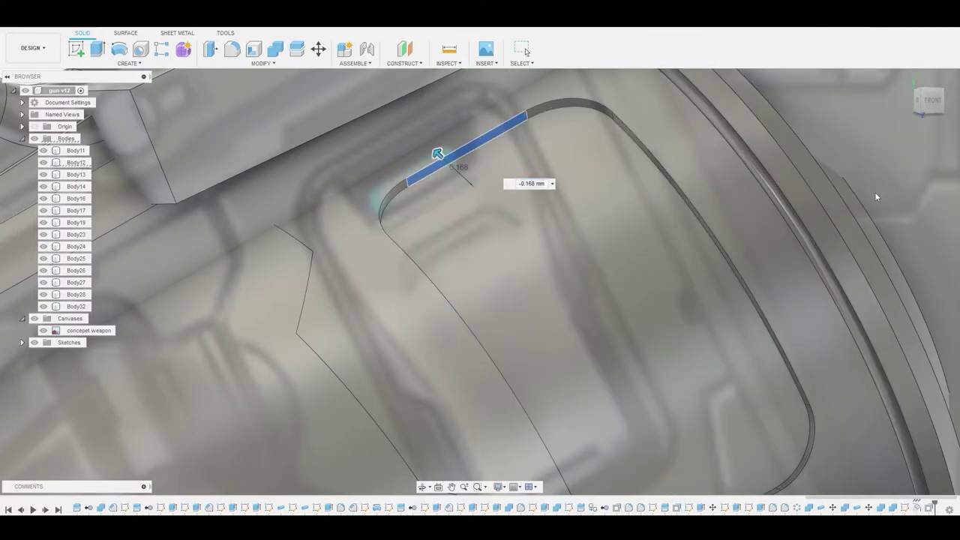
# Step: Start a sketch on the front plane and draw an upright rectangle about 0.9 mm wide and 1.9 mm tall beside the cylinder
pyautogui.scroll(-10, 600, 225)
pyautogui.scroll(-3, 610, 237)
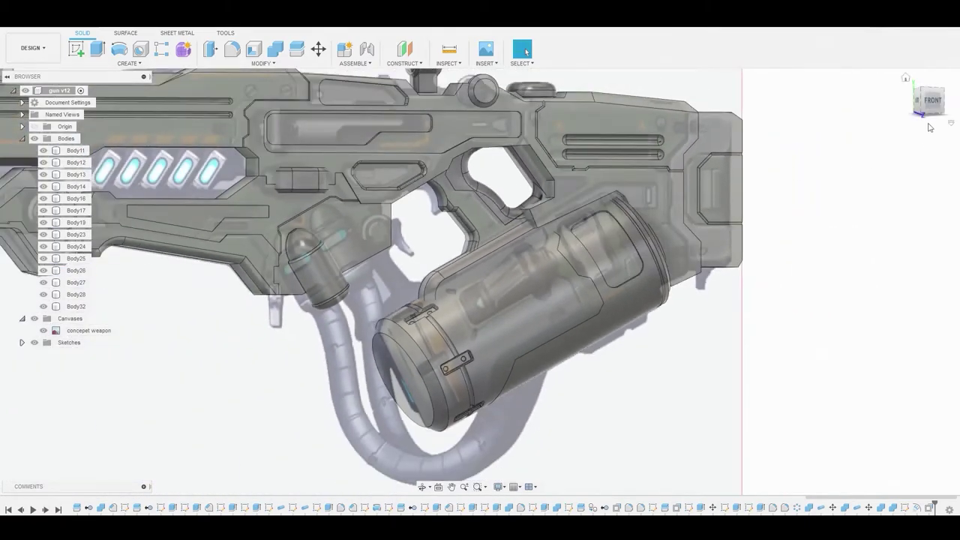
pyautogui.click(931, 102)
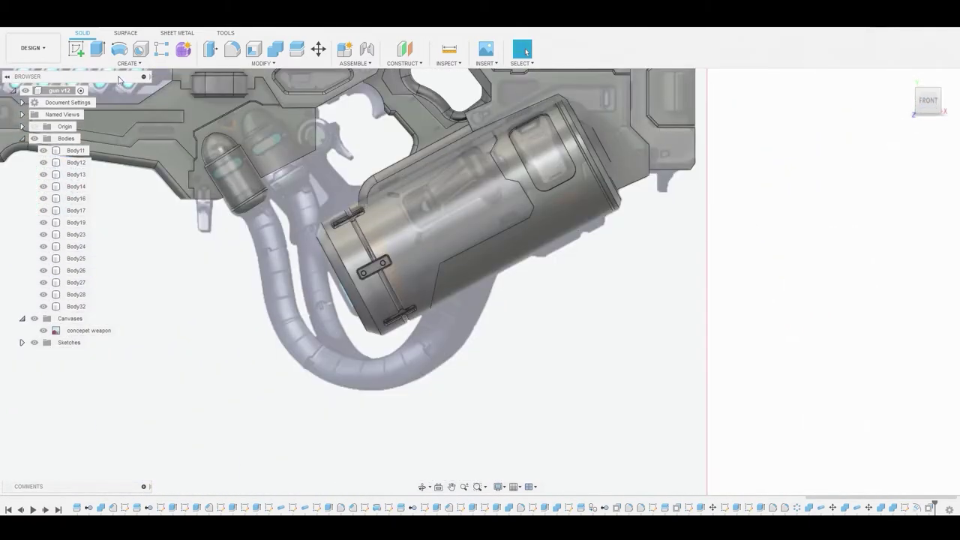
pyautogui.click(79, 48)
pyautogui.click(586, 326)
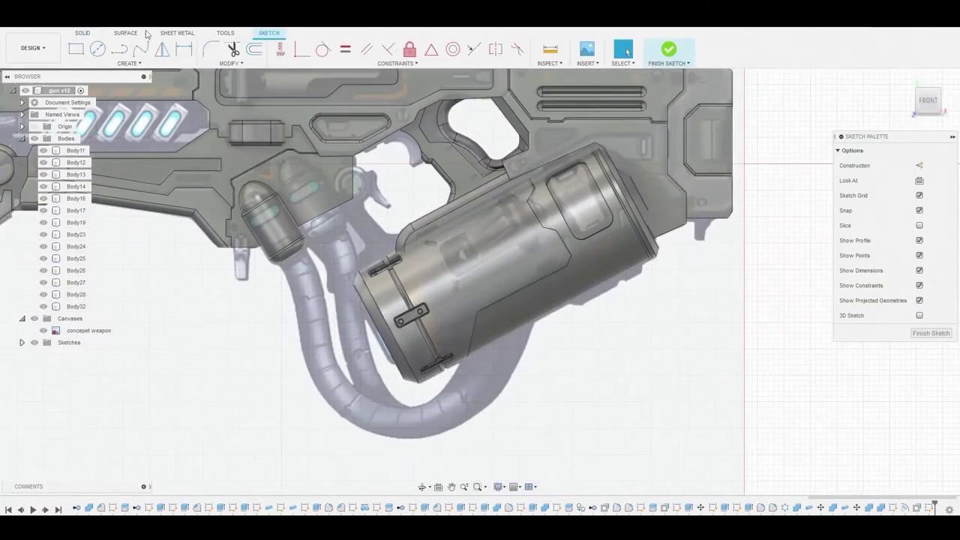
pyautogui.click(75, 49)
pyautogui.click(652, 323)
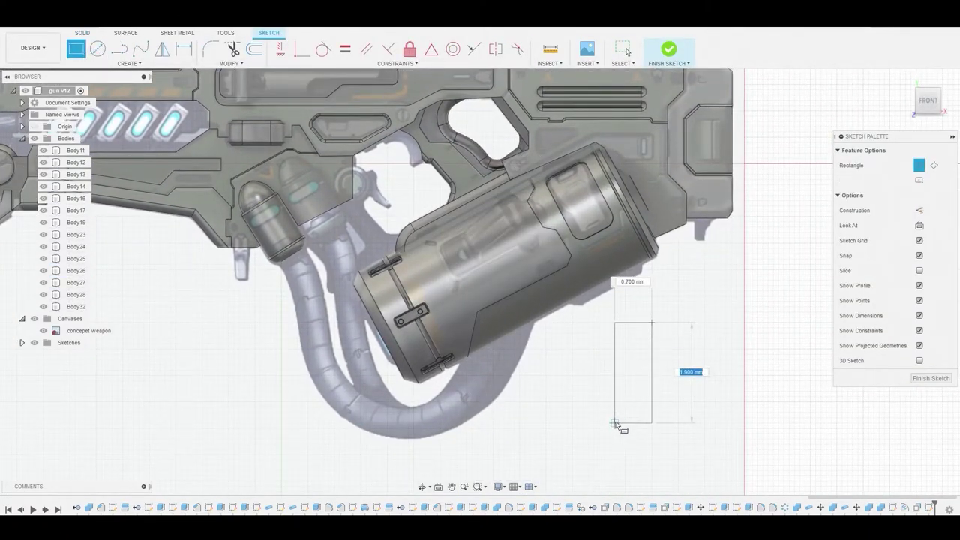
pyautogui.click(605, 420)
pyautogui.rightClick(607, 413)
pyautogui.click(639, 412)
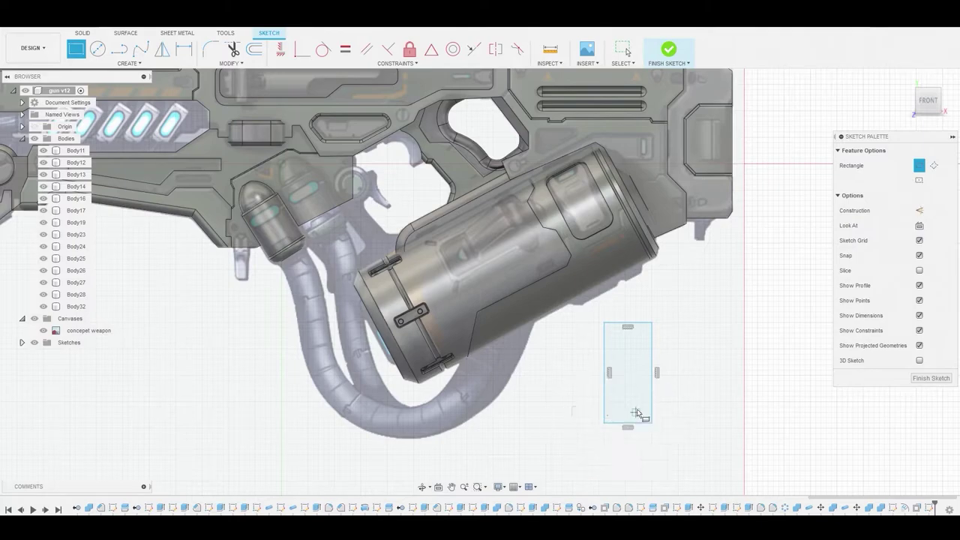
# Step: Move the rectangle onto the concept's elongated panel detail mid-cylinder and rotate it to match the cylinder's tilt, fine-tuning by 2.7 degrees
pyautogui.doubleClick(652, 392)
pyautogui.rightClick(652, 388)
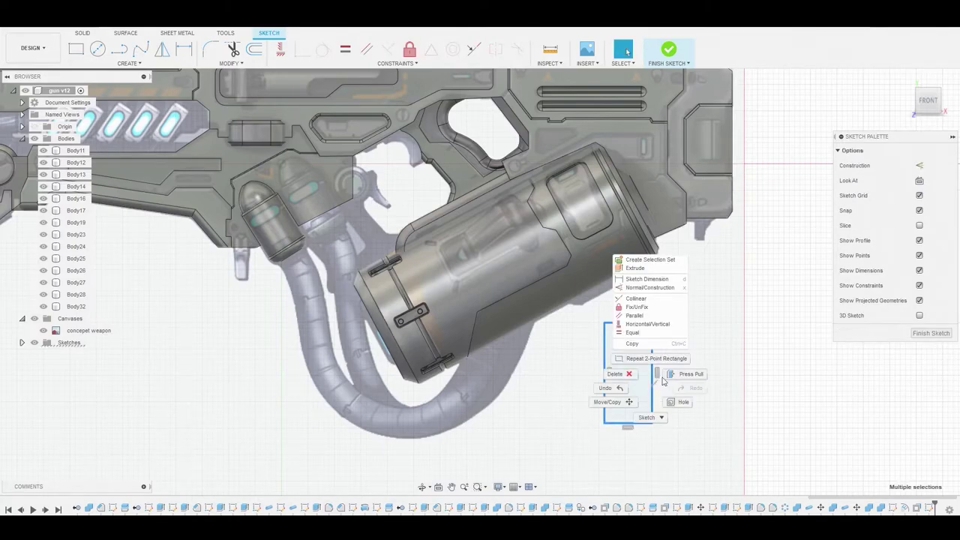
pyautogui.click(609, 402)
pyautogui.moveTo(628, 372); pyautogui.dragTo(507, 205)
pyautogui.scroll(3, 434, 203)
pyautogui.moveTo(446, 247); pyautogui.dragTo(504, 209)
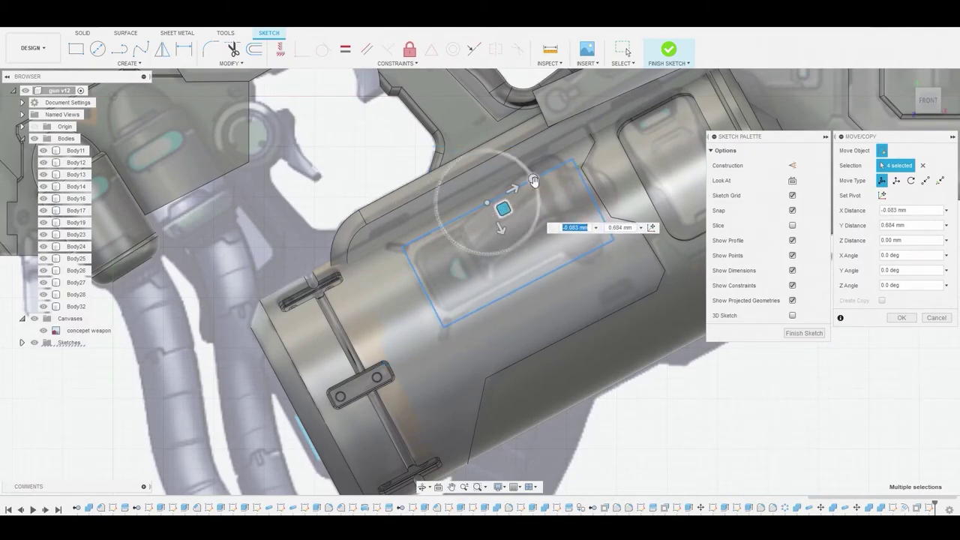
pyautogui.moveTo(533, 181); pyautogui.dragTo(532, 177)
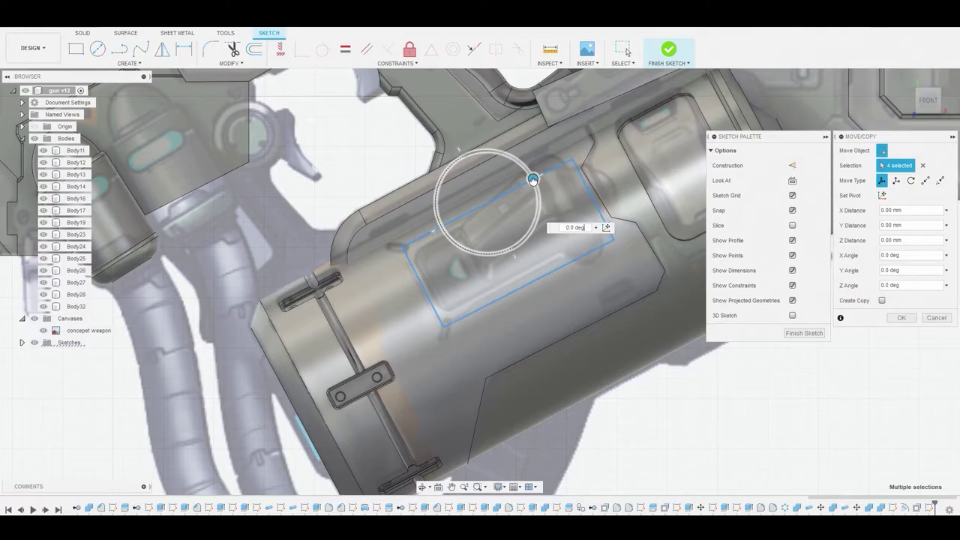
pyautogui.rightClick(532, 180)
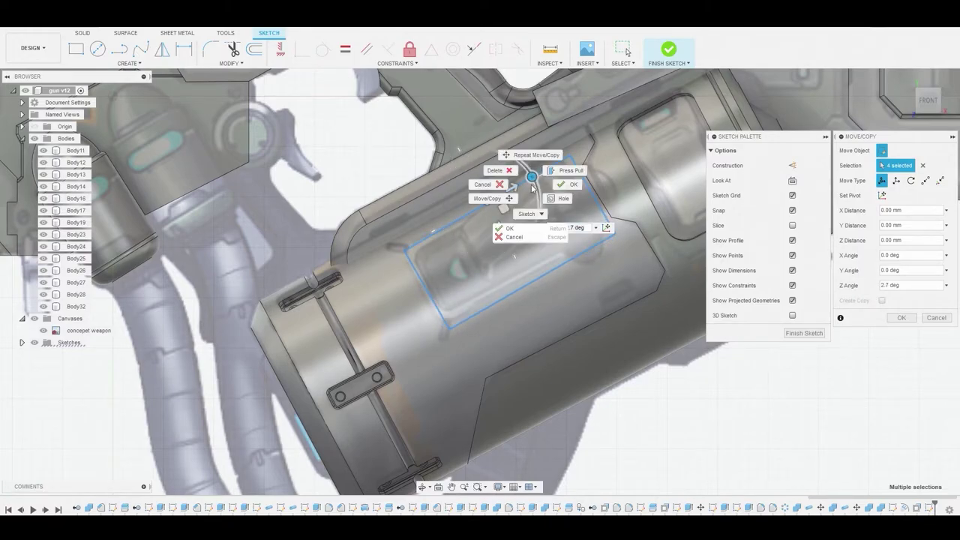
pyautogui.click(558, 185)
# Step: Adjust the rectangle's edges to fit the elongated panel outline in the concept image, making it about 1.77 mm long
pyautogui.moveTo(591, 193)
pyautogui.mouseDown()
pyautogui.moveTo(538, 220)
pyautogui.moveTo(577, 207)
pyautogui.mouseUp()
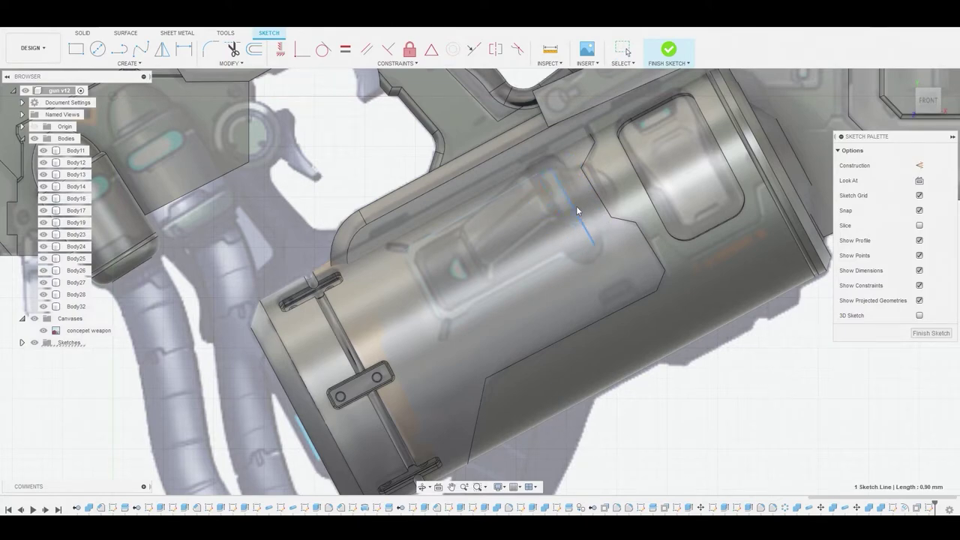
pyautogui.click(463, 267)
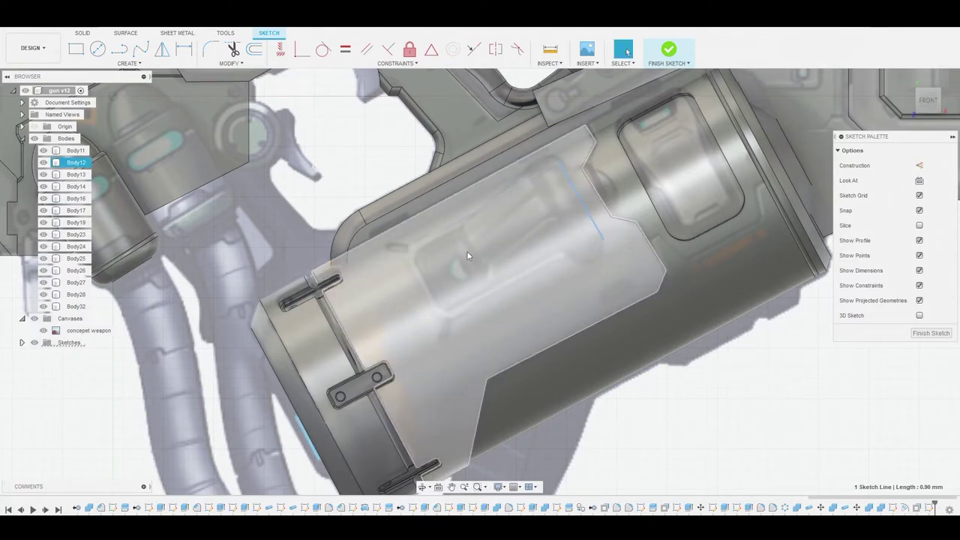
pyautogui.click(457, 224)
pyautogui.moveTo(494, 301); pyautogui.dragTo(489, 293)
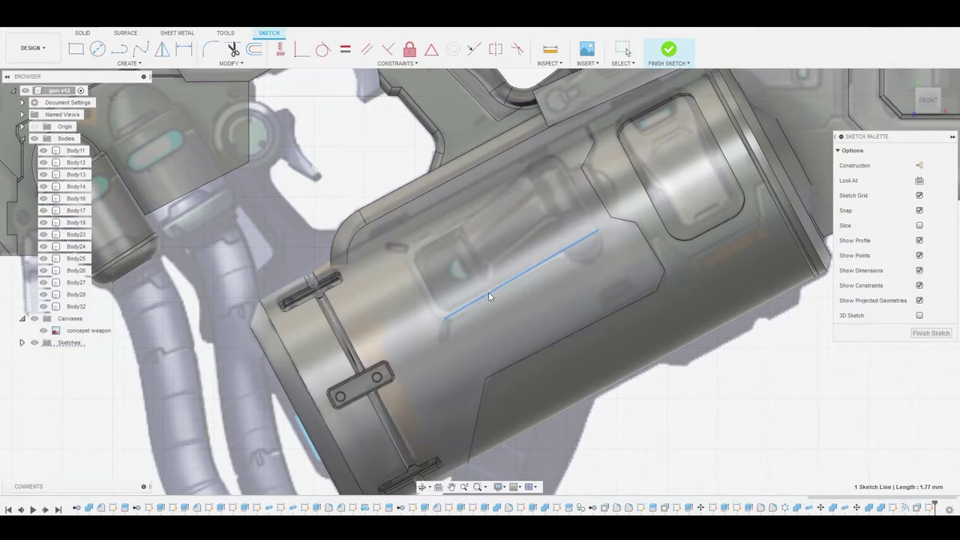
pyautogui.click(484, 271)
pyautogui.press('Escape')
# Step: Round the elongated rectangle's corners with a 0.20 mm sketch fillet and finish the sketch
pyautogui.click(211, 50)
pyautogui.click(408, 253)
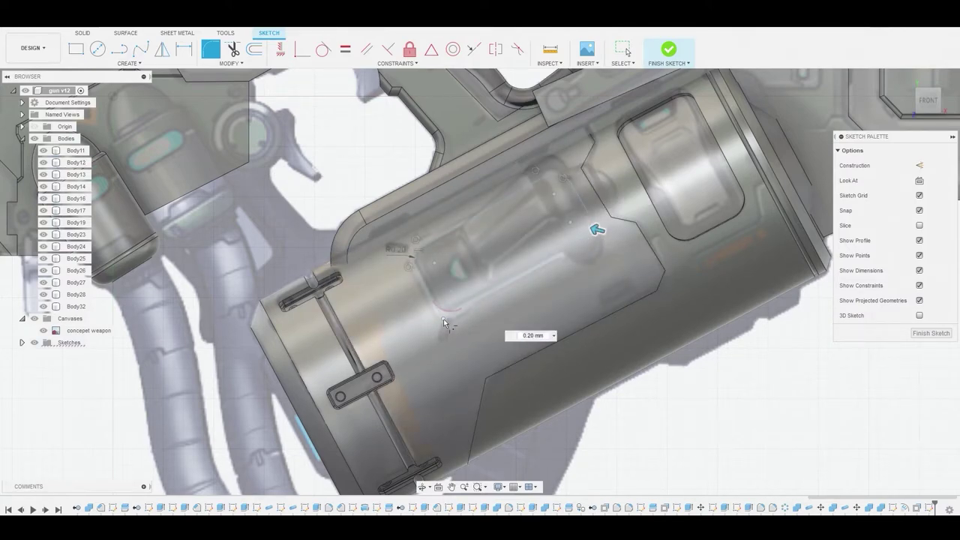
pyautogui.rightClick(698, 412)
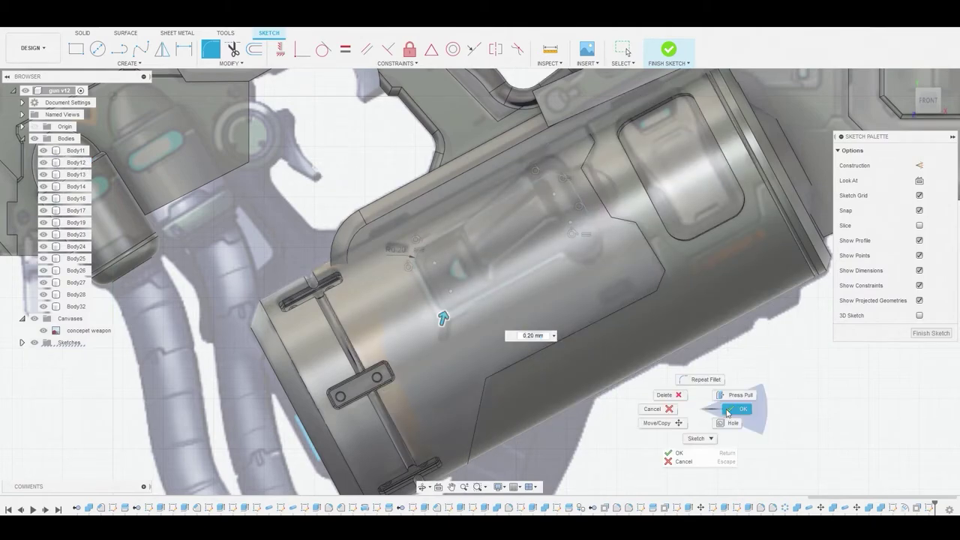
pyautogui.click(666, 367)
pyautogui.click(666, 51)
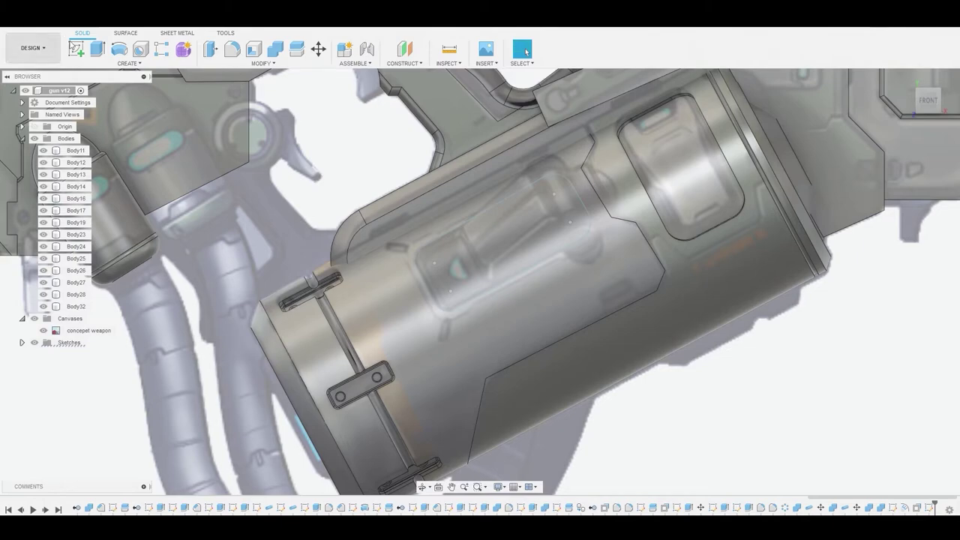
# Step: Emboss the elongated rounded profile onto the cylinder's large panel face
pyautogui.click(134, 64)
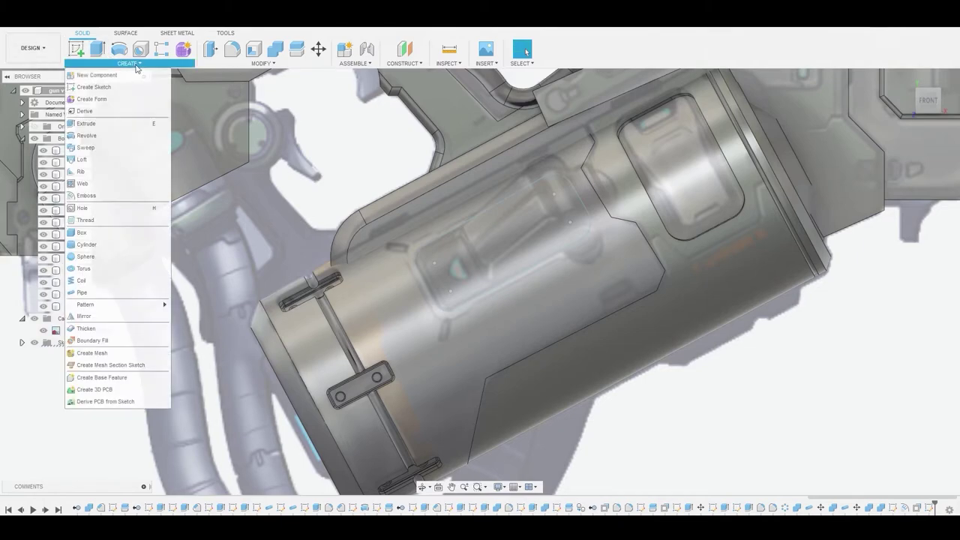
pyautogui.click(86, 196)
pyautogui.click(515, 254)
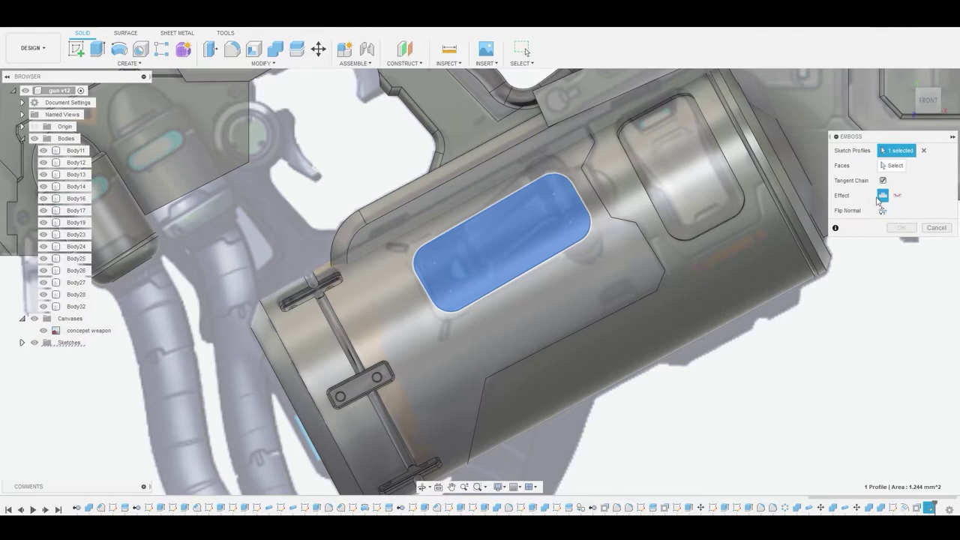
pyautogui.click(891, 167)
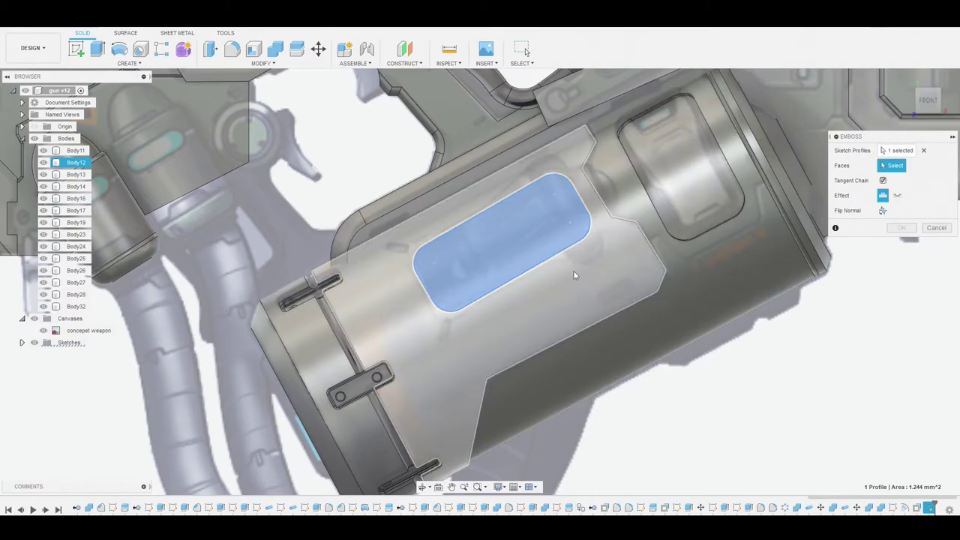
pyautogui.moveTo(548, 199)
pyautogui.keyDown('shift'); pyautogui.mouseDown(button='middle')
pyautogui.moveTo(520, 159)
pyautogui.moveTo(534, 187)
pyautogui.mouseUp(button='middle'); pyautogui.keyUp('shift')
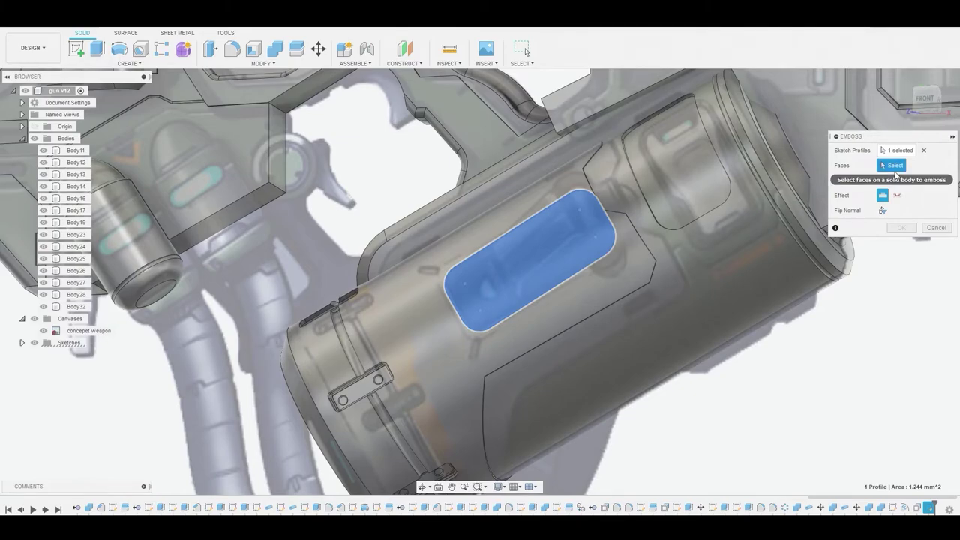
pyautogui.click(516, 210)
# Step: Make the emboss an engraved recess about 0.046 mm deep in the cylinder's panel face
pyautogui.keyDown('shift'); pyautogui.moveTo(513, 239); pyautogui.dragTo(342, 180, button='middle'); pyautogui.keyUp('shift')
pyautogui.moveTo(353, 188); pyautogui.dragTo(496, 237)
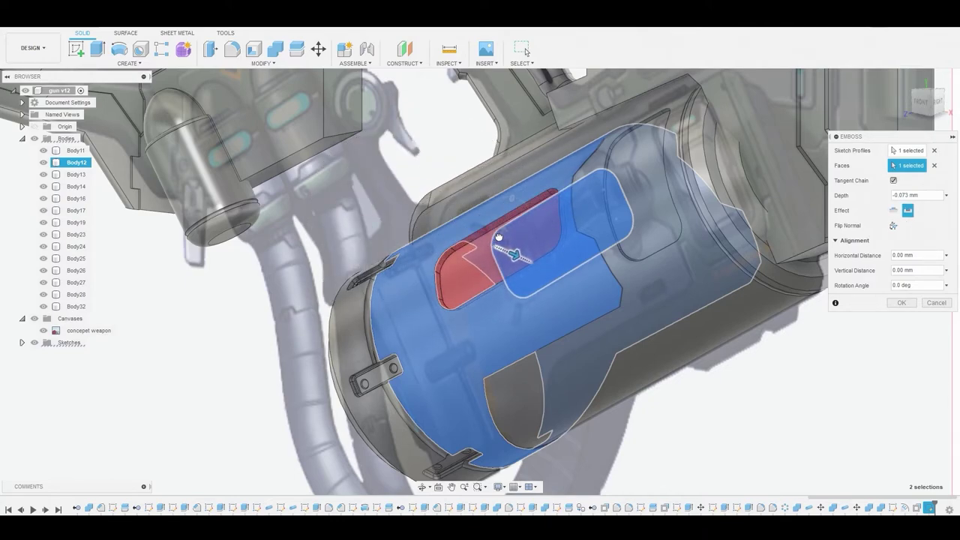
pyautogui.keyDown('shift'); pyautogui.moveTo(500, 234); pyautogui.dragTo(555, 177, button='middle'); pyautogui.keyUp('shift')
pyautogui.keyDown('shift'); pyautogui.moveTo(511, 217); pyautogui.dragTo(525, 235, button='middle'); pyautogui.keyUp('shift')
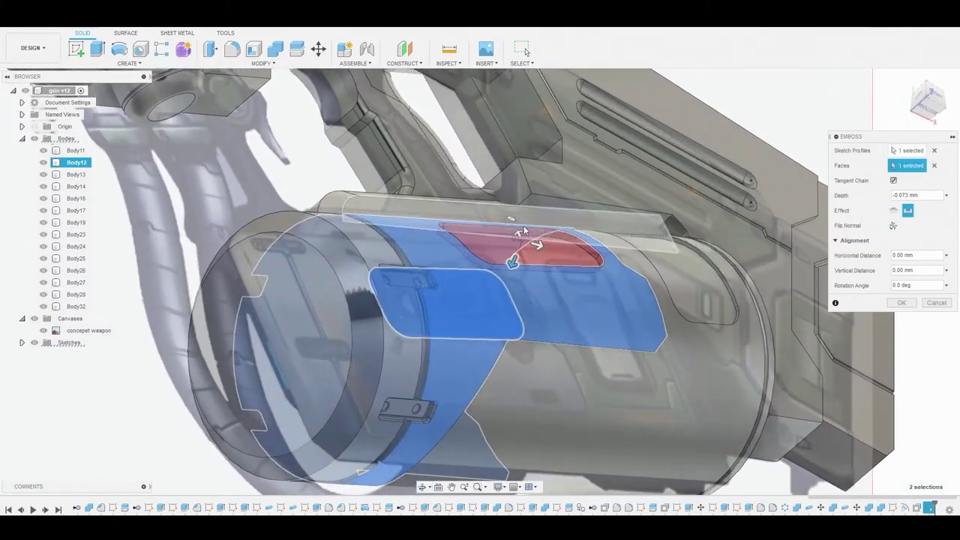
pyautogui.scroll(4, 508, 272)
pyautogui.moveTo(510, 274); pyautogui.dragTo(512, 269)
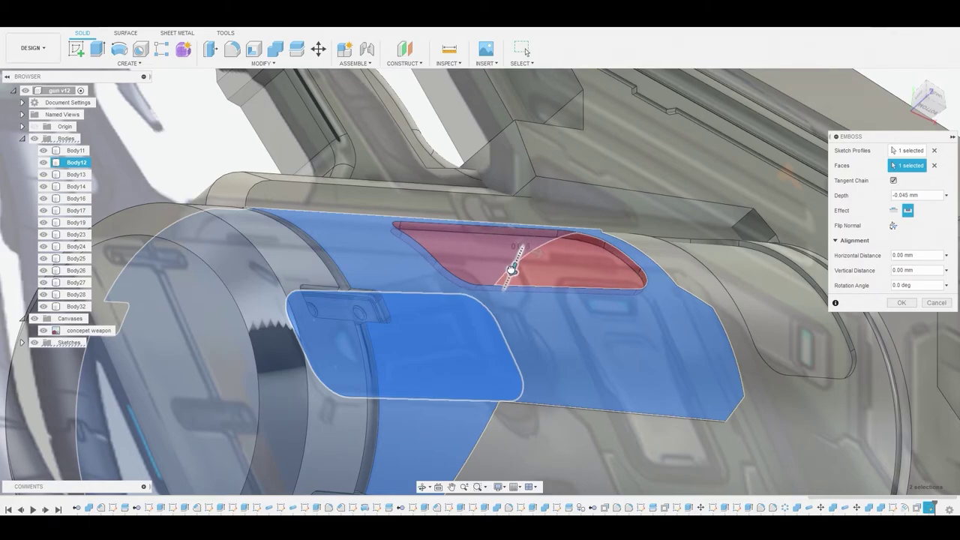
pyautogui.click(901, 303)
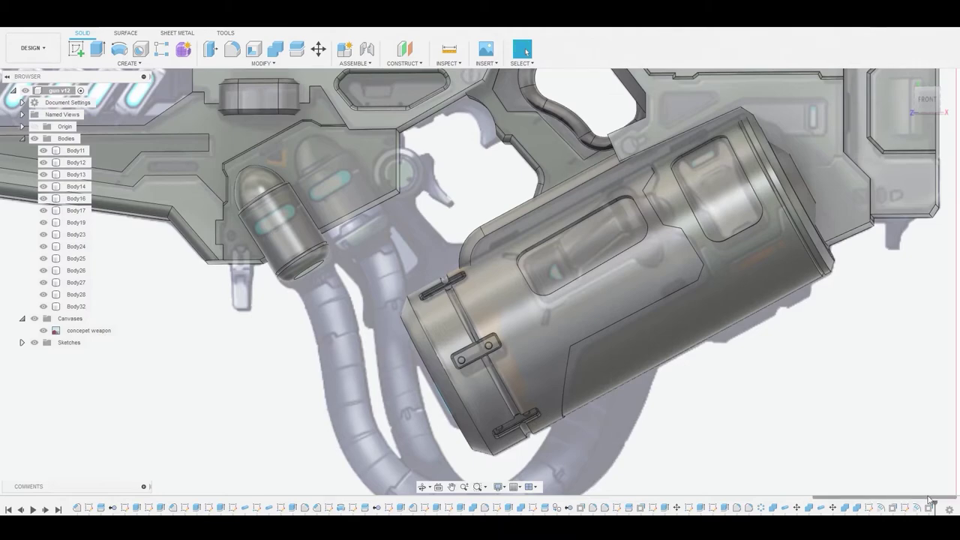
# Step: Edit the elongated recess's emboss feature to rotate it by -2.6 degrees
pyautogui.rightClick(916, 509)
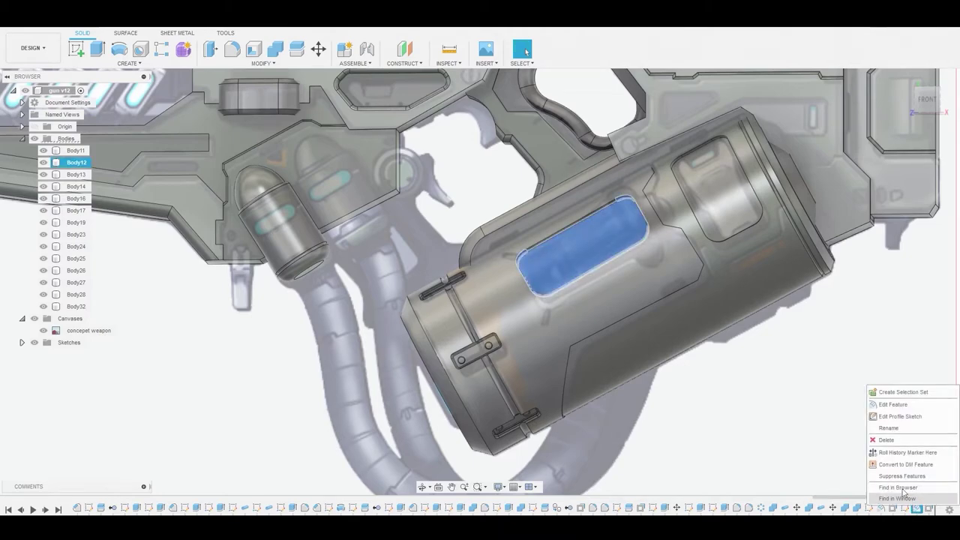
pyautogui.click(908, 401)
pyautogui.scroll(3, 586, 215)
pyautogui.moveTo(586, 218)
pyautogui.keyDown('shift'); pyautogui.mouseDown(button='middle')
pyautogui.moveTo(637, 274)
pyautogui.moveTo(582, 209)
pyautogui.mouseUp(button='middle'); pyautogui.keyUp('shift')
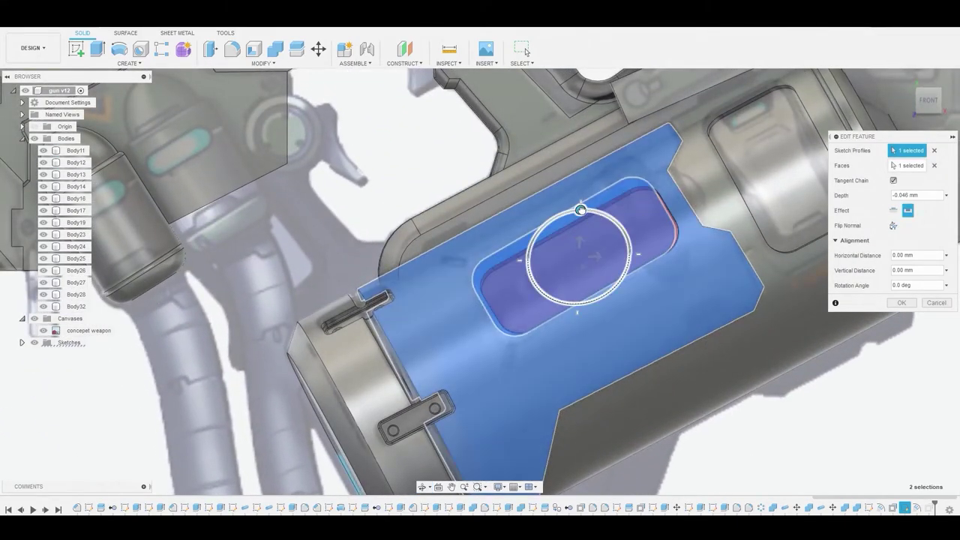
pyautogui.moveTo(581, 209); pyautogui.dragTo(584, 210)
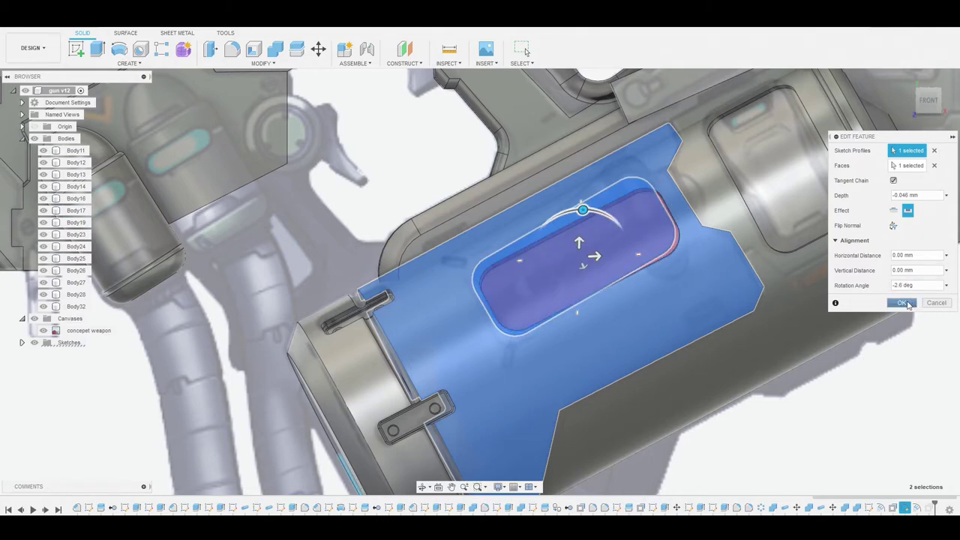
pyautogui.click(905, 304)
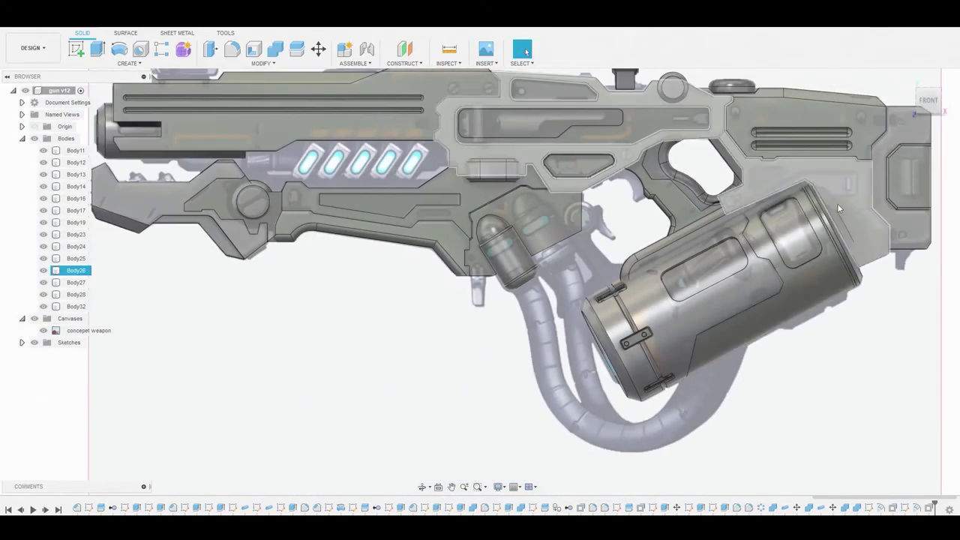
# Step: Start a sketch on the front plane and draw a rectangle about 1.3 mm wide and 0.8 mm high below the cylinder
pyautogui.moveTo(821, 328); pyautogui.dragTo(748, 272, button='middle')
pyautogui.scroll(3, 681, 248)
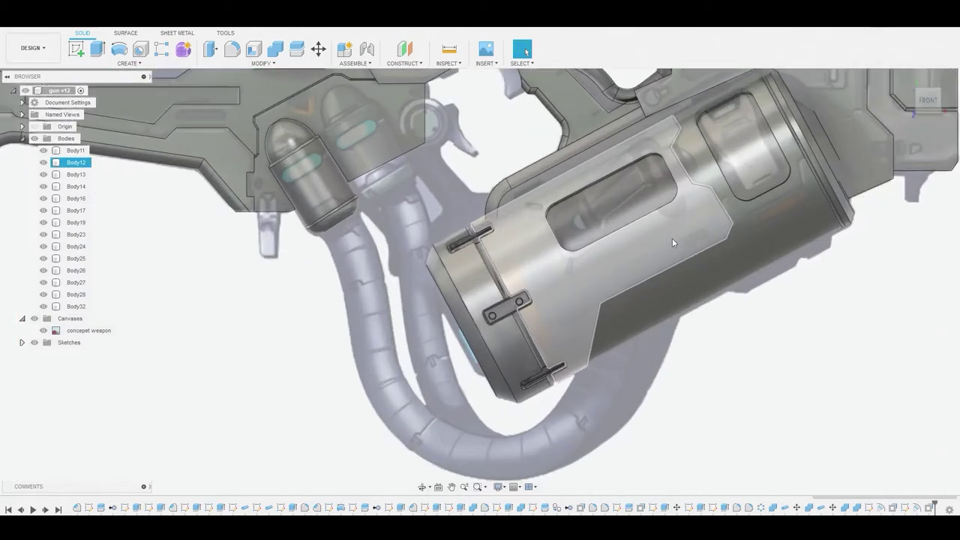
pyautogui.click(624, 211)
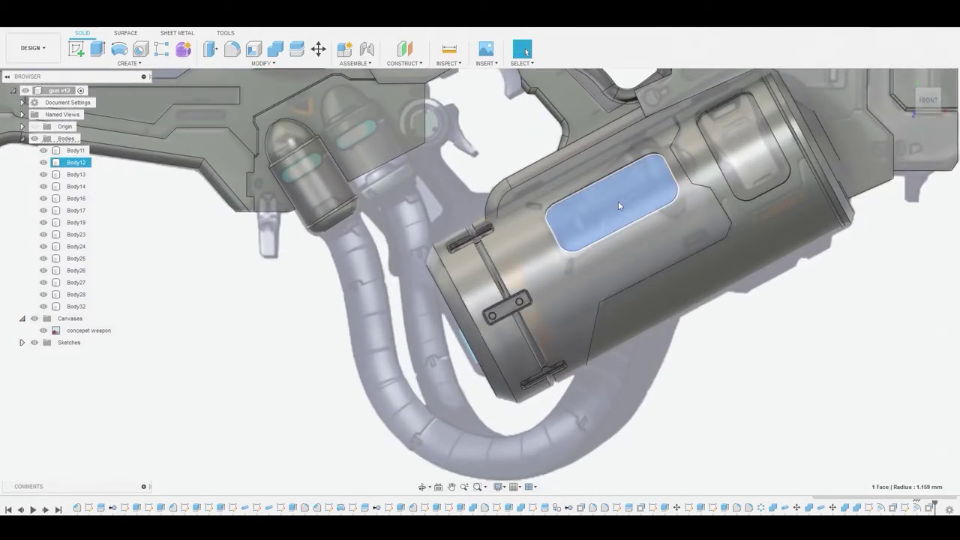
pyautogui.click(78, 50)
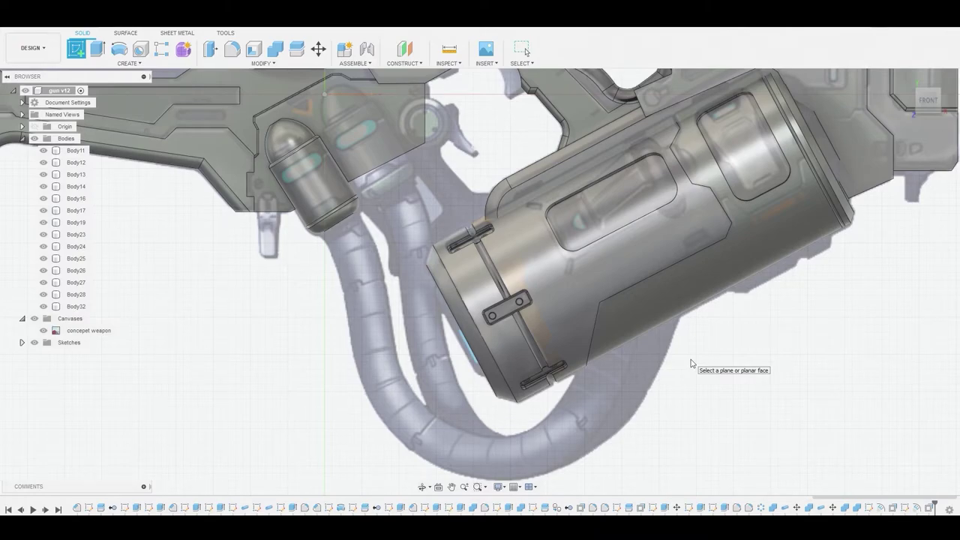
pyautogui.click(692, 363)
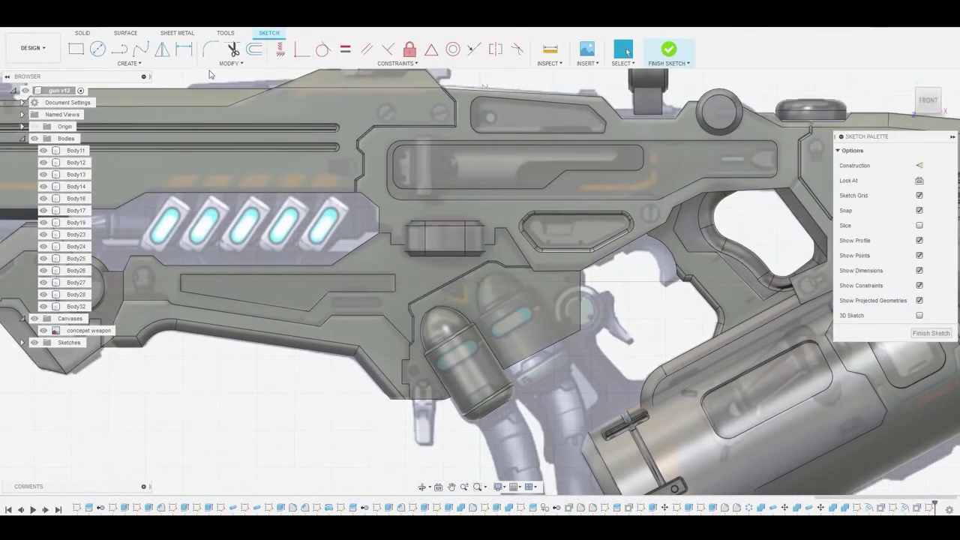
pyautogui.click(78, 51)
pyautogui.scroll(-3, 495, 277)
pyautogui.scroll(5, 586, 323)
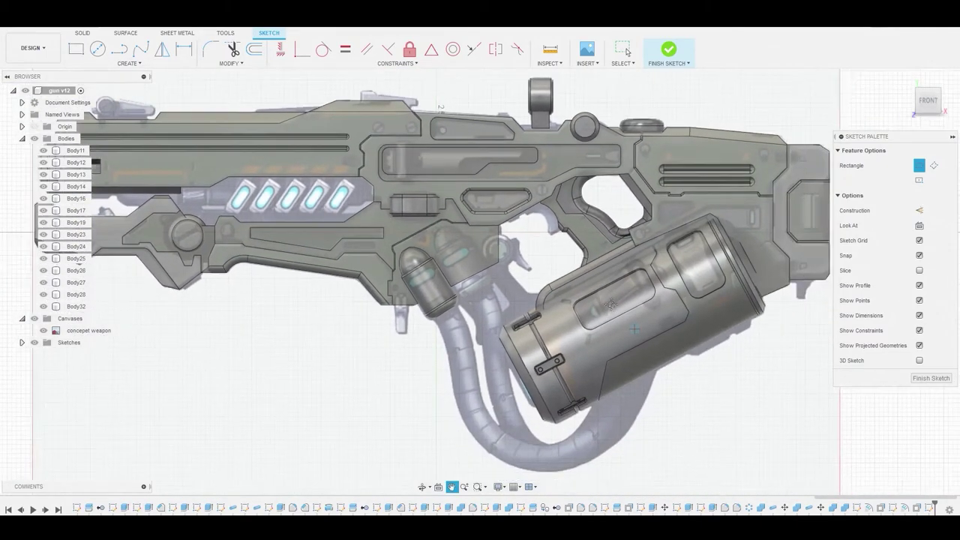
pyautogui.scroll(2, 598, 312)
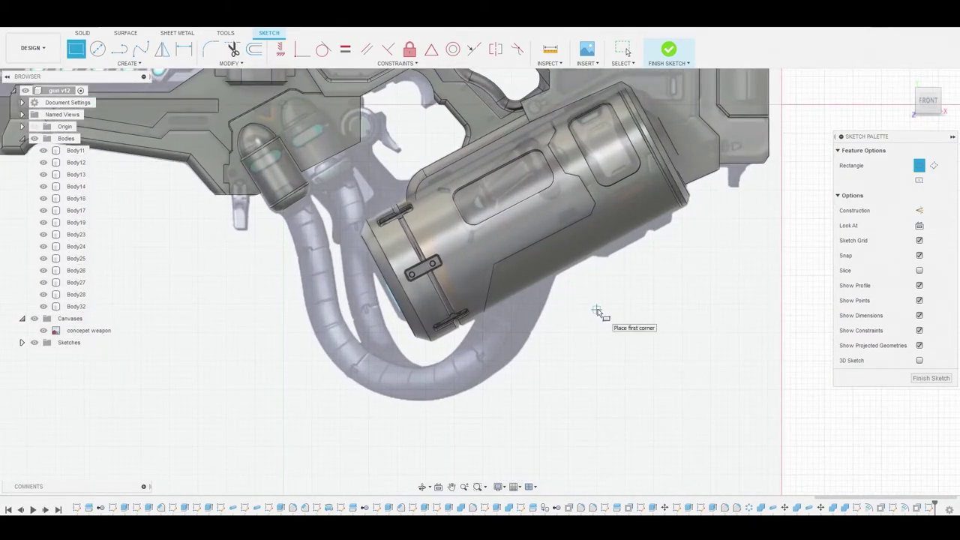
pyautogui.scroll(2, 598, 311)
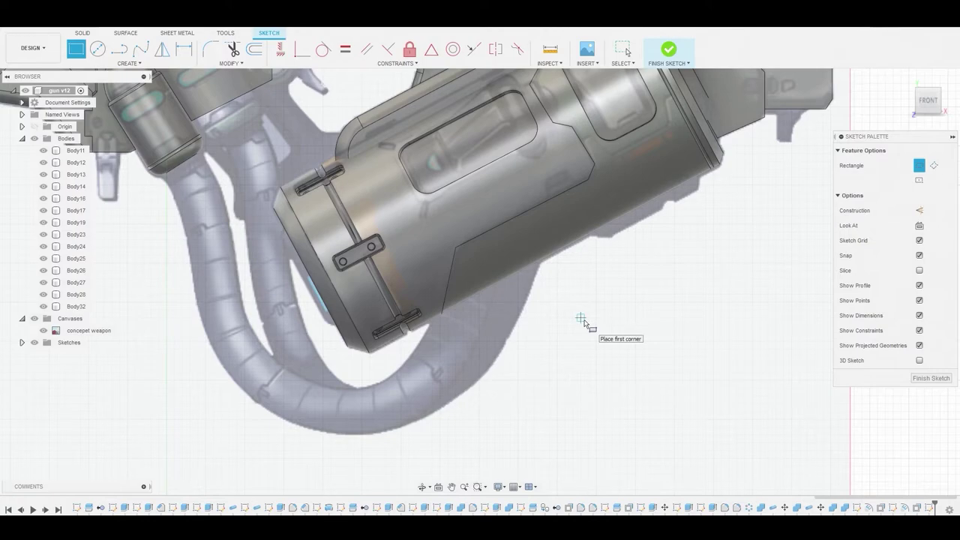
pyautogui.click(580, 318)
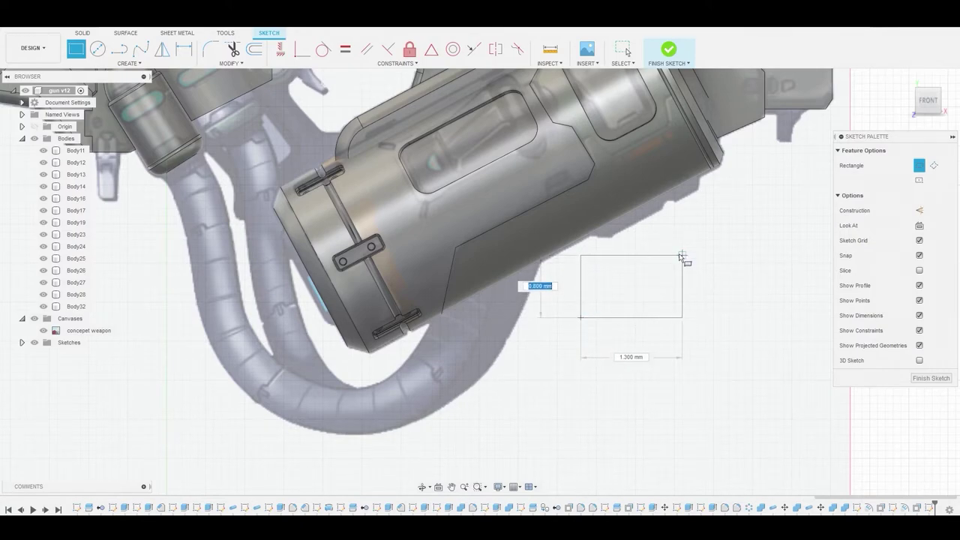
pyautogui.click(683, 256)
pyautogui.rightClick(684, 261)
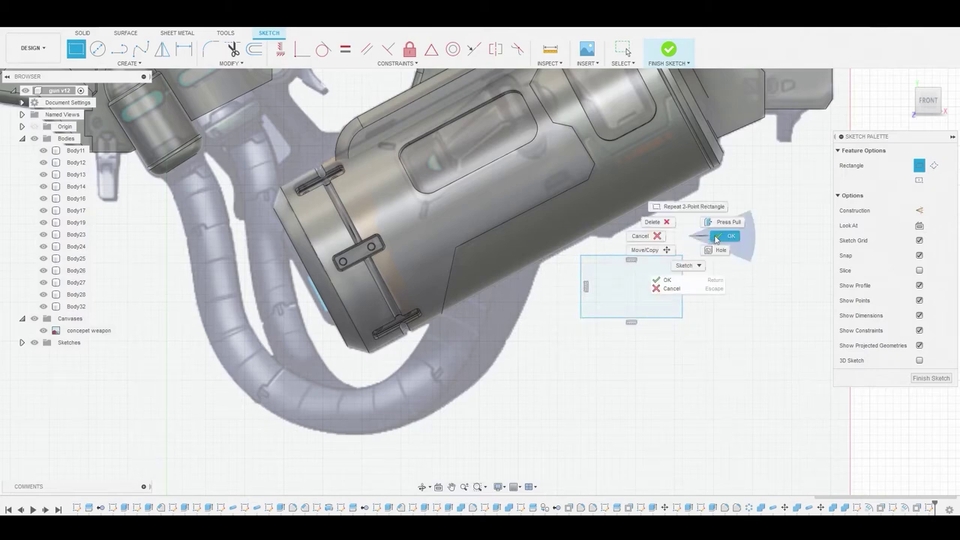
pyautogui.click(722, 259)
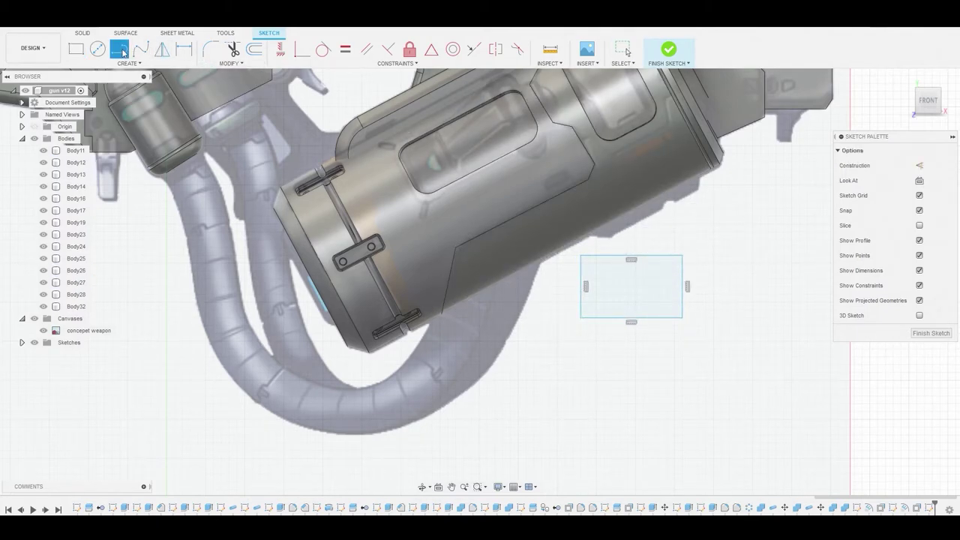
# Step: Cut off the rectangle's upper-left corner with a diagonal line about 1.12 mm long and trim the leftover corner edges
pyautogui.click(659, 255)
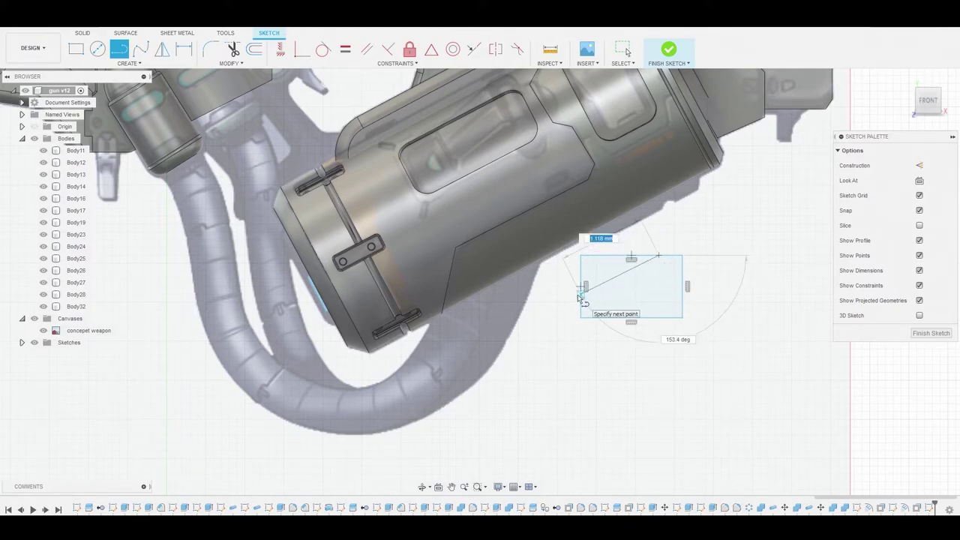
pyautogui.click(579, 296)
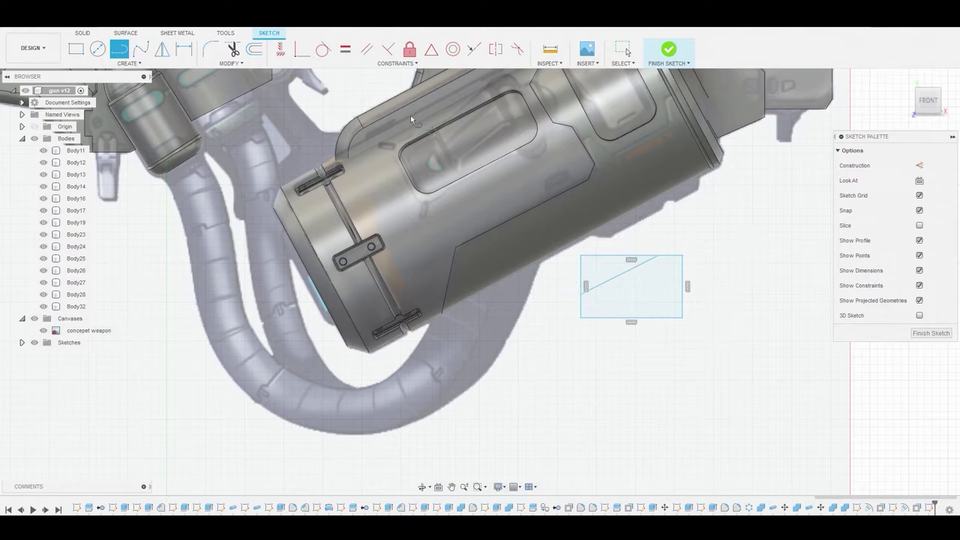
pyautogui.click(234, 50)
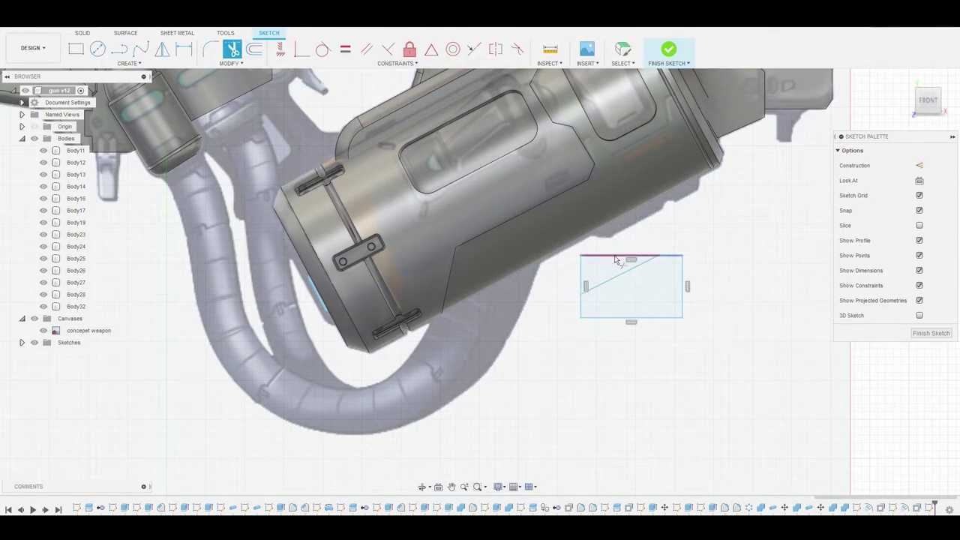
pyautogui.click(580, 263)
pyautogui.rightClick(591, 254)
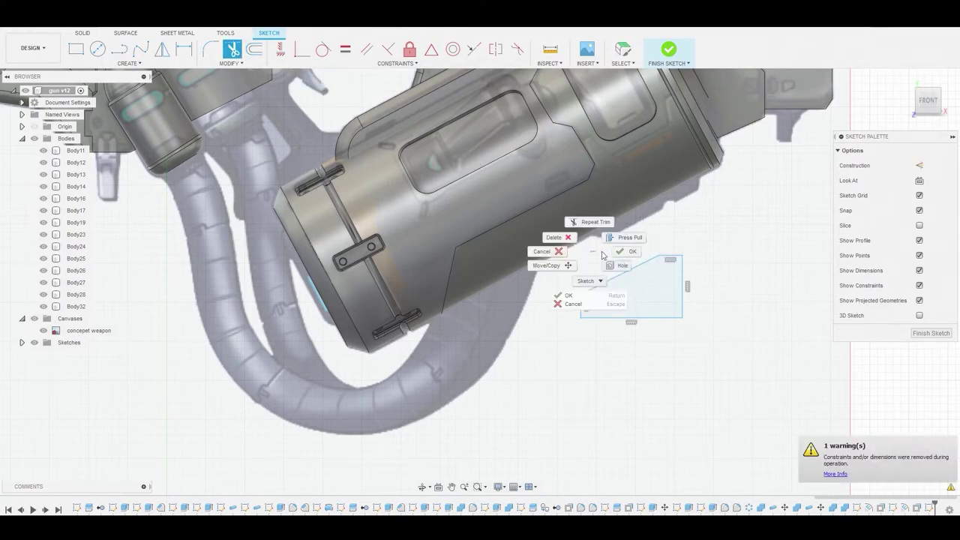
pyautogui.click(624, 259)
# Step: Extrude the cut-corner profile about 1.53 mm as a new body
pyautogui.click(636, 288)
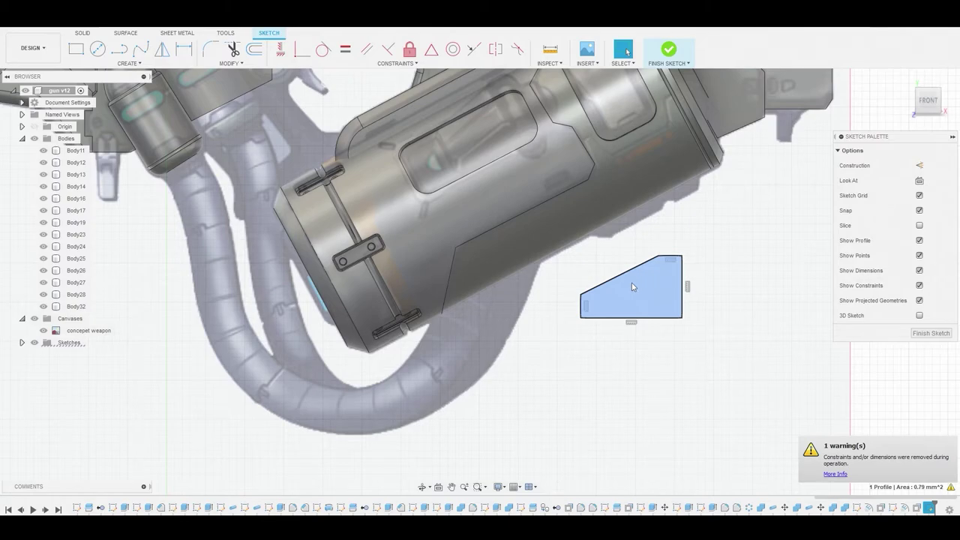
pyautogui.rightClick(632, 287)
pyautogui.click(647, 261)
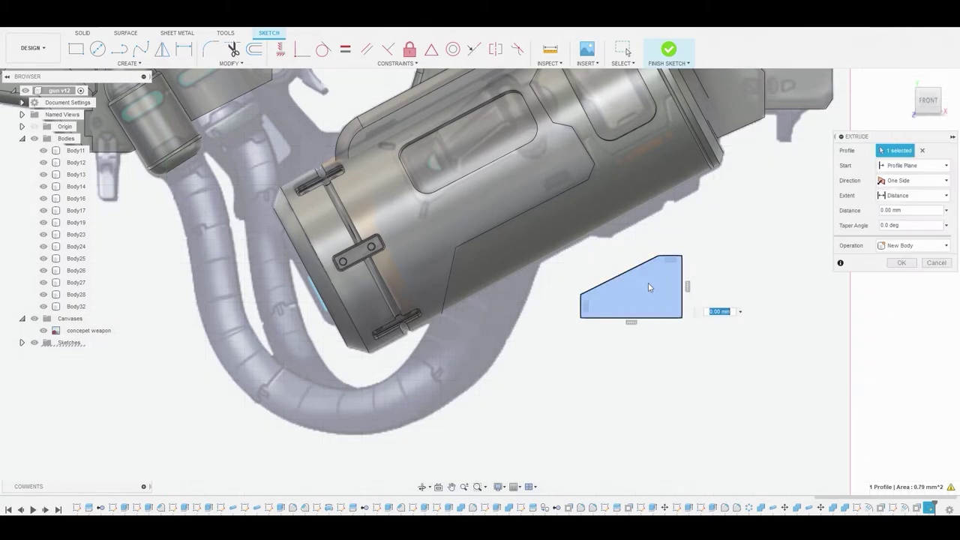
pyautogui.moveTo(649, 295); pyautogui.dragTo(671, 316)
pyautogui.click(902, 262)
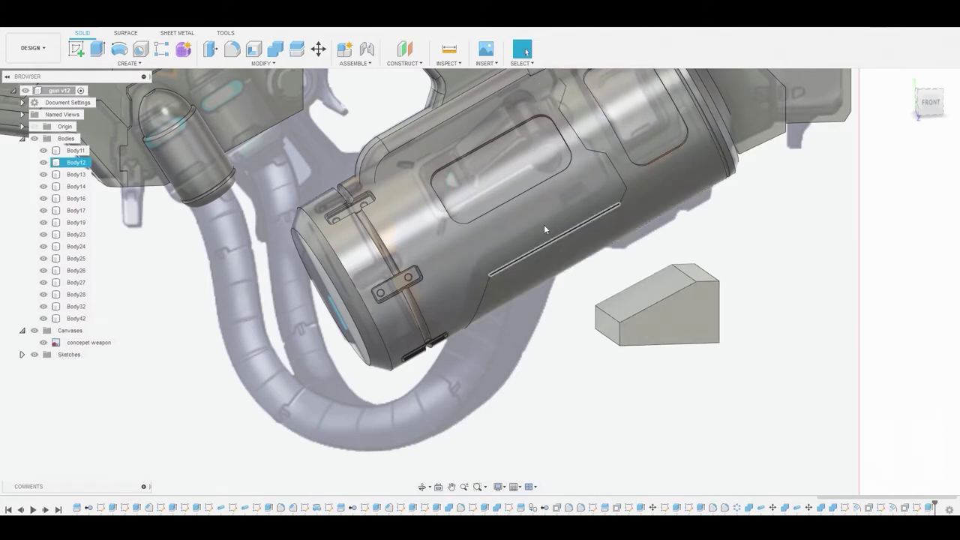
# Step: Move the new block beside the cylinder's elongated recess by about -2.2 mm in X, 1.83 mm in Y and 1.63 mm in Z
pyautogui.rightClick(77, 318)
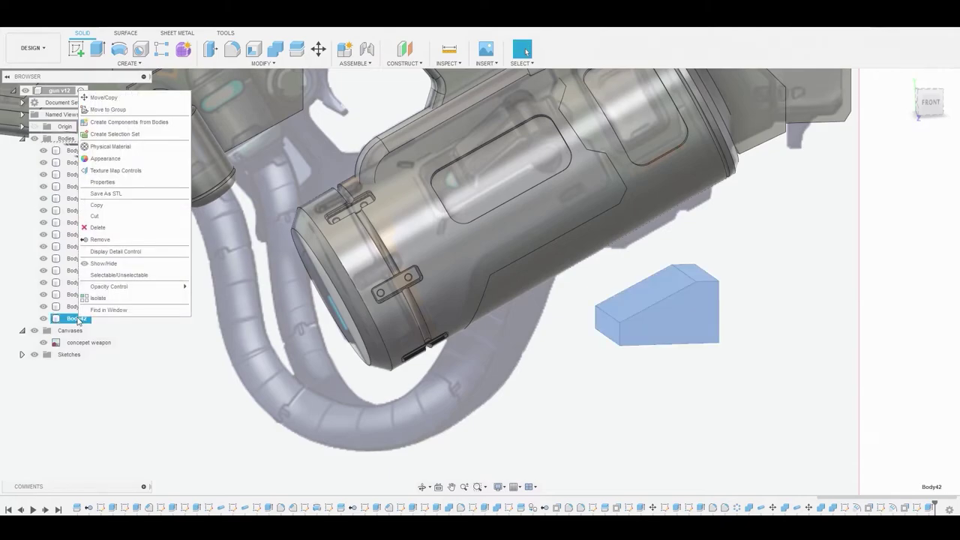
pyautogui.click(104, 97)
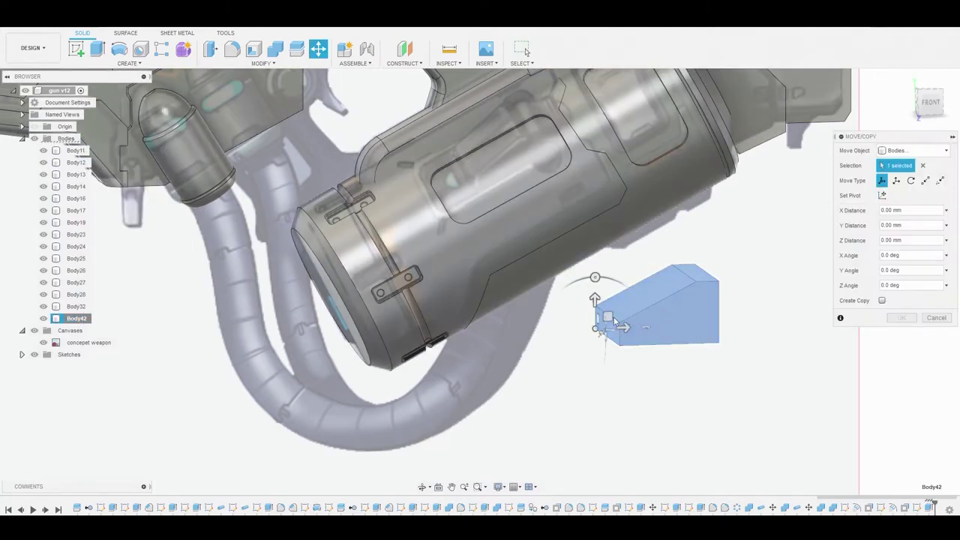
pyautogui.moveTo(611, 319); pyautogui.dragTo(442, 183)
pyautogui.keyDown('shift'); pyautogui.moveTo(442, 182); pyautogui.dragTo(477, 220, button='middle'); pyautogui.keyUp('shift')
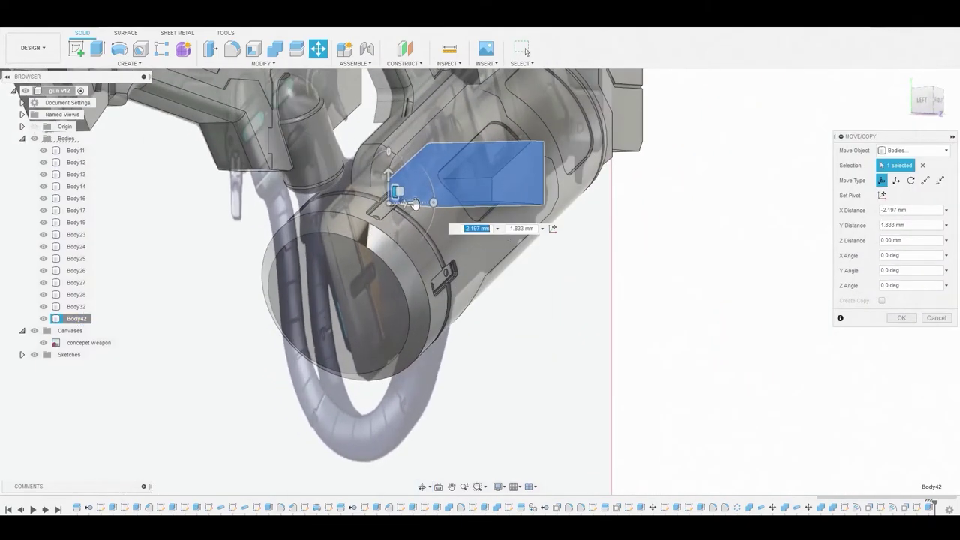
pyautogui.keyDown('shift'); pyautogui.moveTo(409, 202); pyautogui.dragTo(480, 218, button='middle'); pyautogui.keyUp('shift')
pyautogui.moveTo(411, 228); pyautogui.dragTo(531, 257)
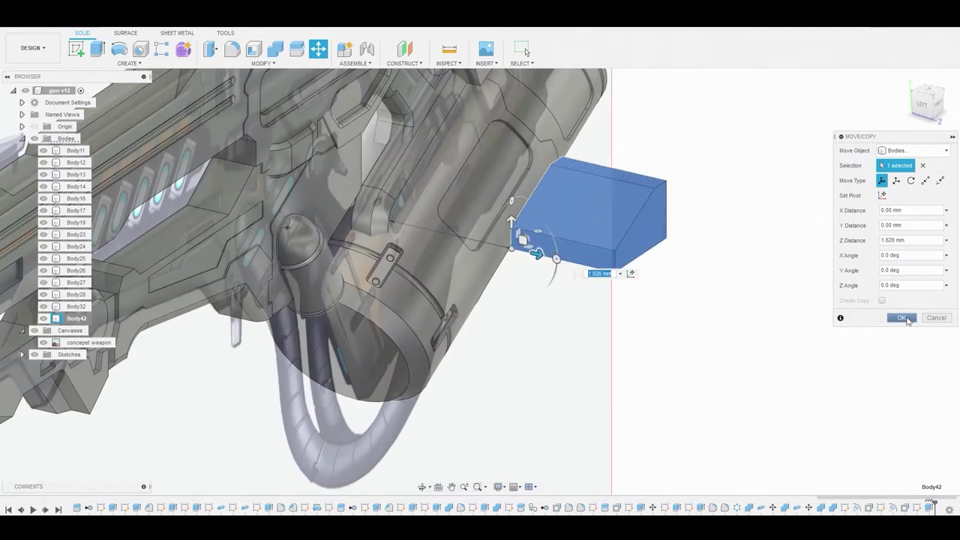
pyautogui.click(902, 317)
# Step: Shorten the block by offsetting its outer end face inward toward the gun
pyautogui.click(653, 237)
pyautogui.rightClick(653, 237)
pyautogui.click(633, 218)
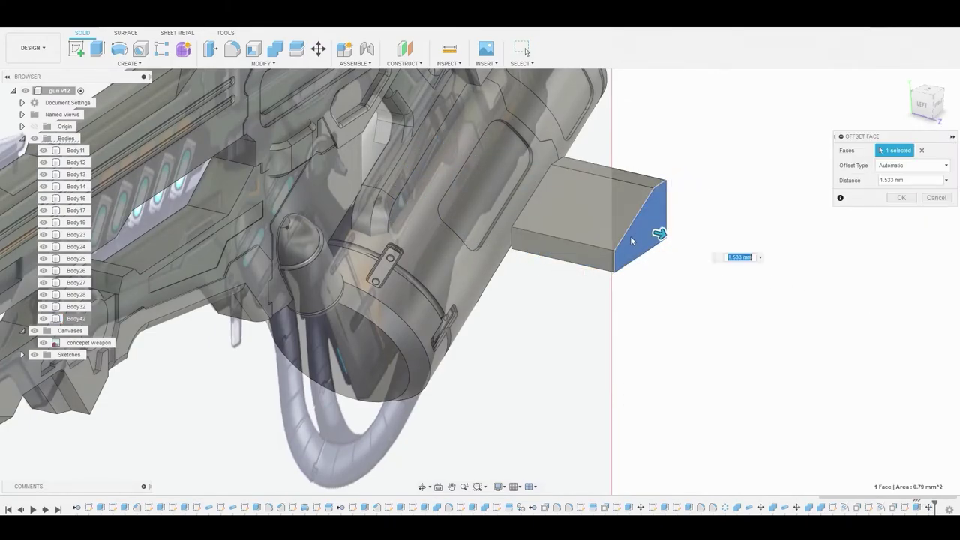
pyautogui.moveTo(659, 234); pyautogui.dragTo(600, 220)
pyautogui.click(903, 198)
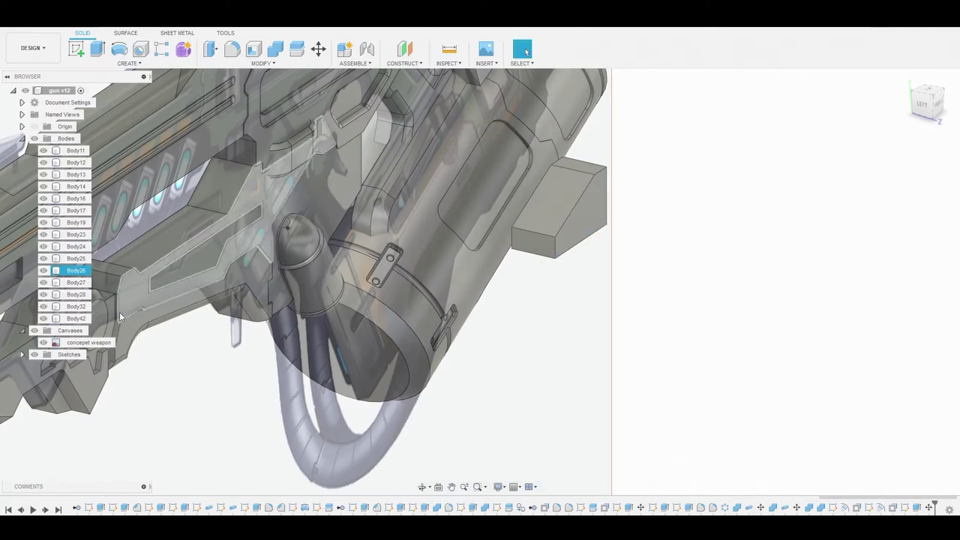
# Step: Move the wedge-shaped block into the cylinder's elongated recess, aligned with the concept image
pyautogui.rightClick(76, 318)
pyautogui.click(135, 98)
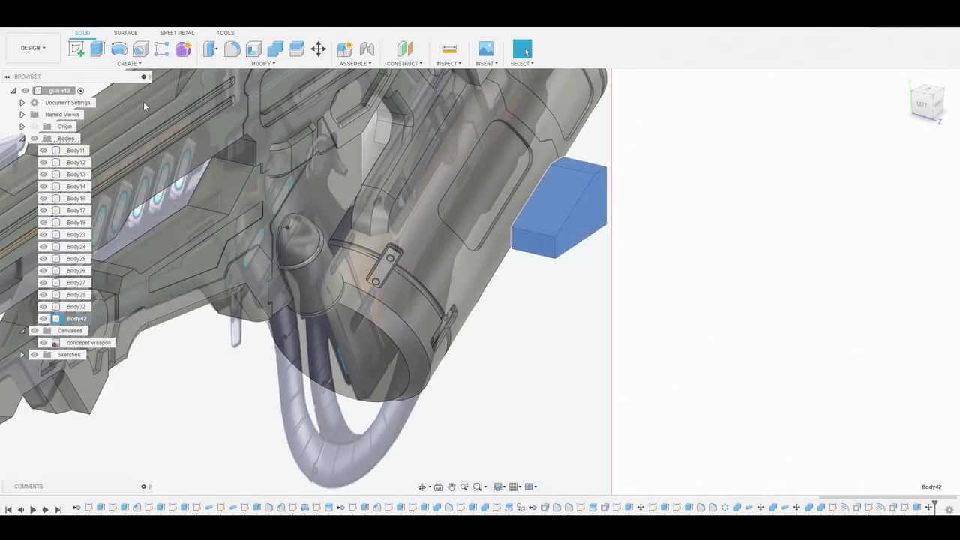
pyautogui.keyDown('shift'); pyautogui.moveTo(615, 376); pyautogui.dragTo(589, 287, button='middle'); pyautogui.keyUp('shift')
pyautogui.moveTo(563, 200); pyautogui.dragTo(457, 312)
pyautogui.keyDown('shift'); pyautogui.moveTo(611, 210); pyautogui.dragTo(365, 266, button='middle'); pyautogui.keyUp('shift')
pyautogui.moveTo(321, 278); pyautogui.dragTo(315, 249)
pyautogui.keyDown('shift'); pyautogui.moveTo(315, 248); pyautogui.dragTo(386, 240, button='middle'); pyautogui.keyUp('shift')
pyautogui.moveTo(318, 309); pyautogui.dragTo(326, 260)
pyautogui.keyDown('shift'); pyautogui.moveTo(488, 255); pyautogui.dragTo(353, 255, button='middle'); pyautogui.keyUp('shift')
pyautogui.scroll(-2, 403, 253)
pyautogui.moveTo(369, 256); pyautogui.dragTo(394, 244)
pyautogui.click(901, 318)
# Step: Shrink the wedge block by offsetting its upper face inward about 0.42 mm
pyautogui.keyDown('shift'); pyautogui.moveTo(894, 318); pyautogui.dragTo(518, 236, button='middle'); pyautogui.keyUp('shift')
pyautogui.rightClick(484, 238)
pyautogui.click(515, 217)
pyautogui.moveTo(480, 234); pyautogui.dragTo(492, 253)
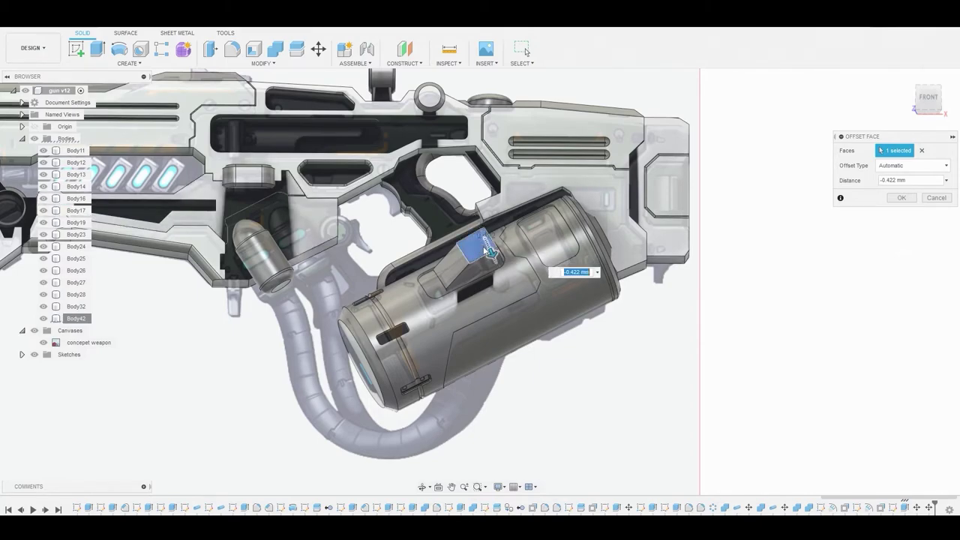
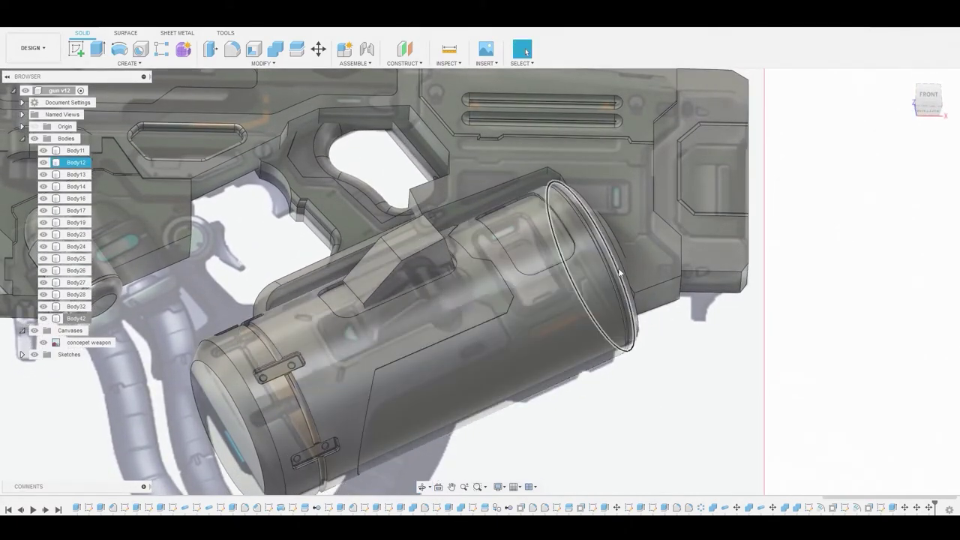
# Step: Start a sketch on the block's side profile face and draw a circle about 0.39 mm in diameter near its wide end
pyautogui.click(428, 259)
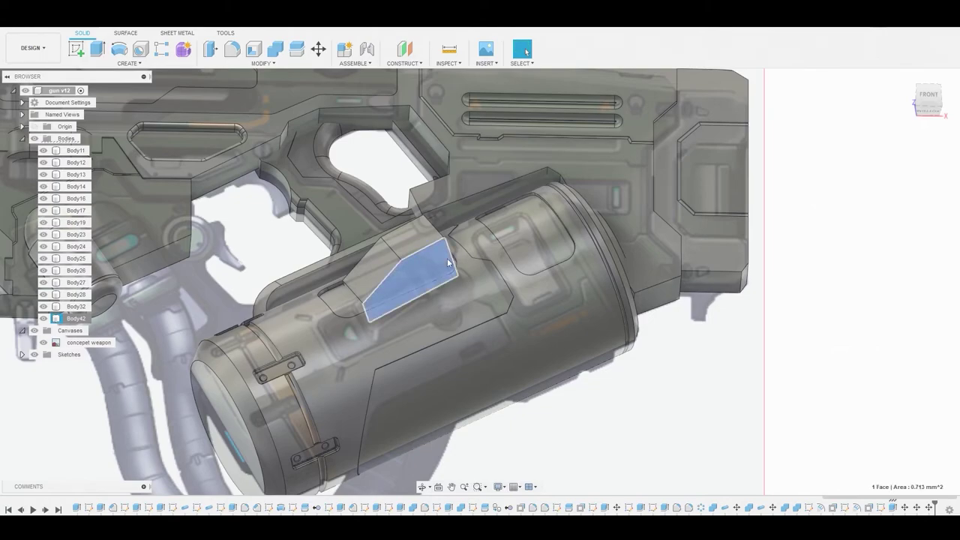
pyautogui.click(78, 49)
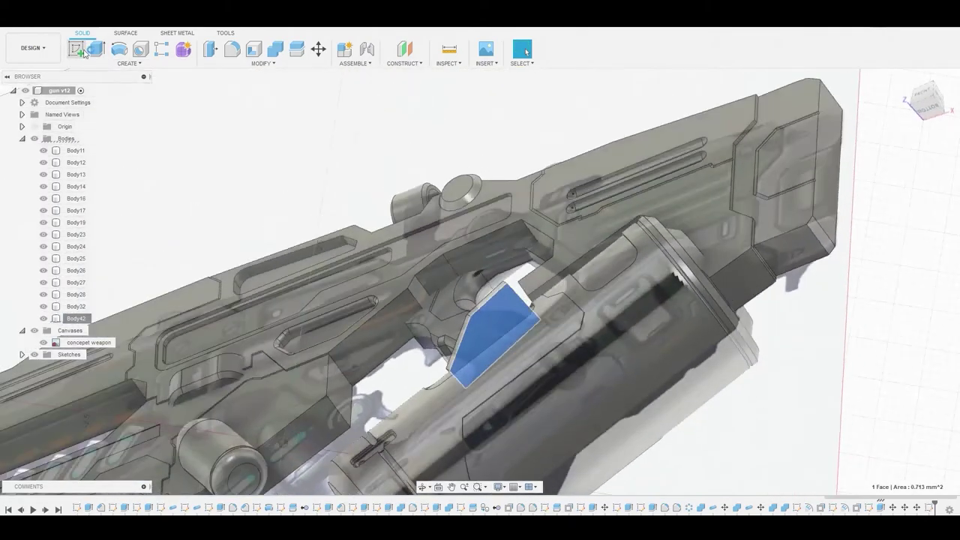
pyautogui.click(97, 49)
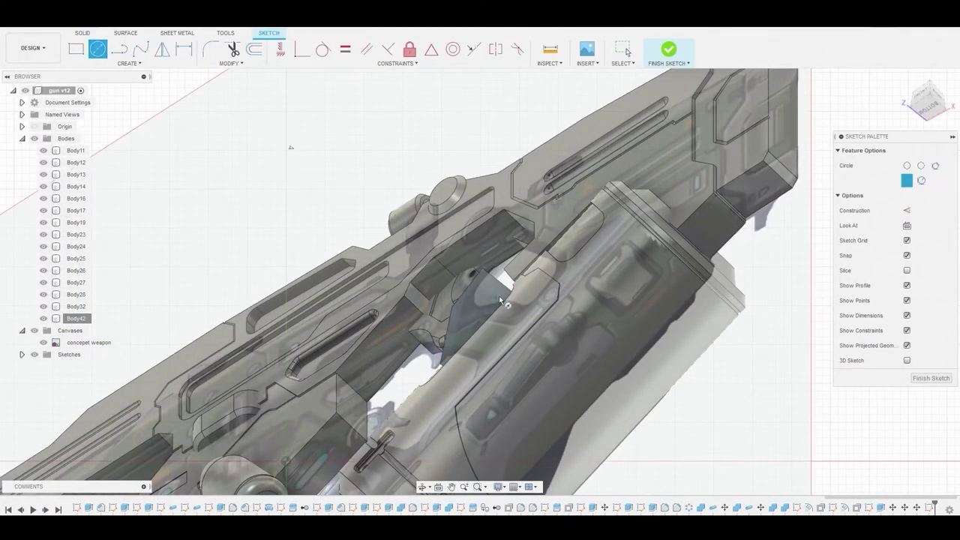
pyautogui.scroll(3, 488, 292)
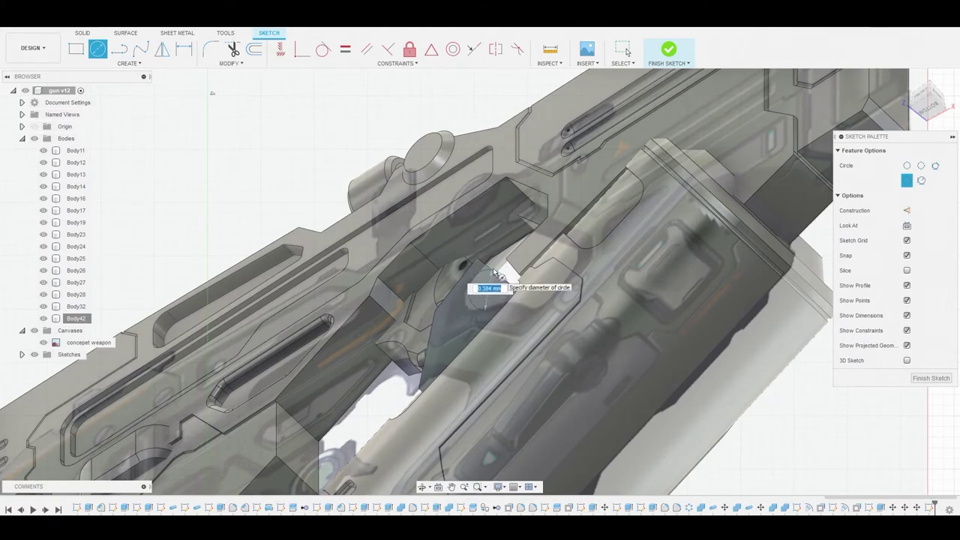
pyautogui.rightClick(493, 269)
pyautogui.click(523, 270)
# Step: Move the sketched circle by about -0.033 mm in X and 0.025 mm in Y
pyautogui.scroll(3, 479, 283)
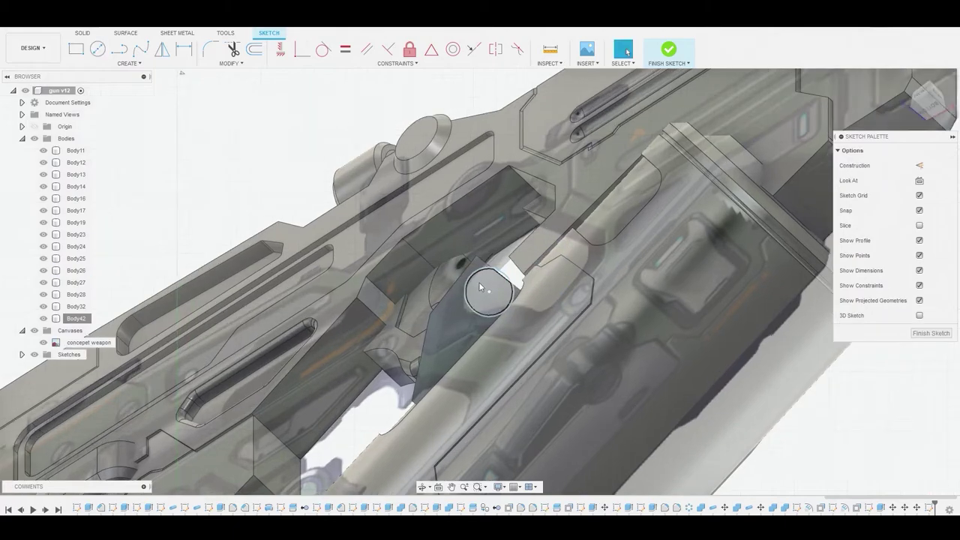
pyautogui.click(476, 270)
pyautogui.rightClick(475, 268)
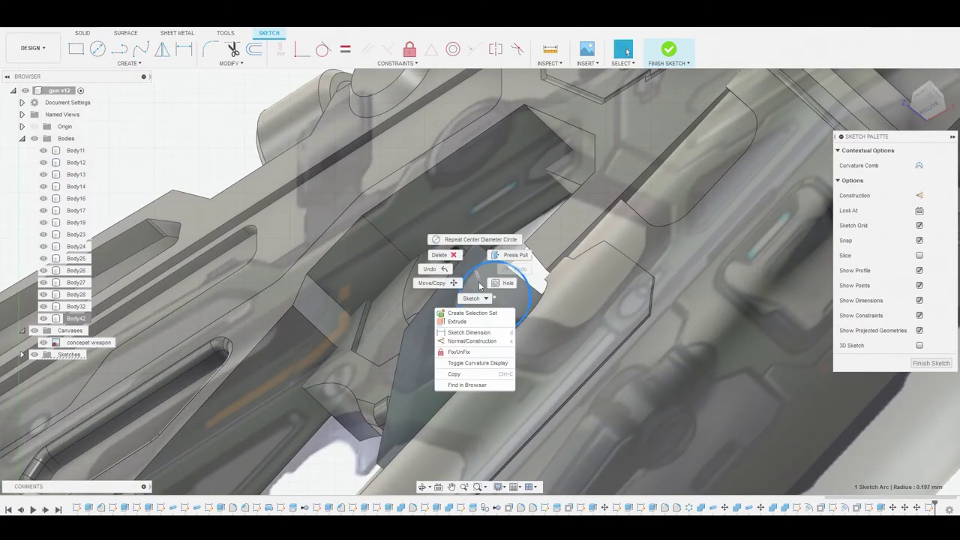
pyautogui.click(428, 281)
pyautogui.moveTo(509, 285); pyautogui.dragTo(502, 280)
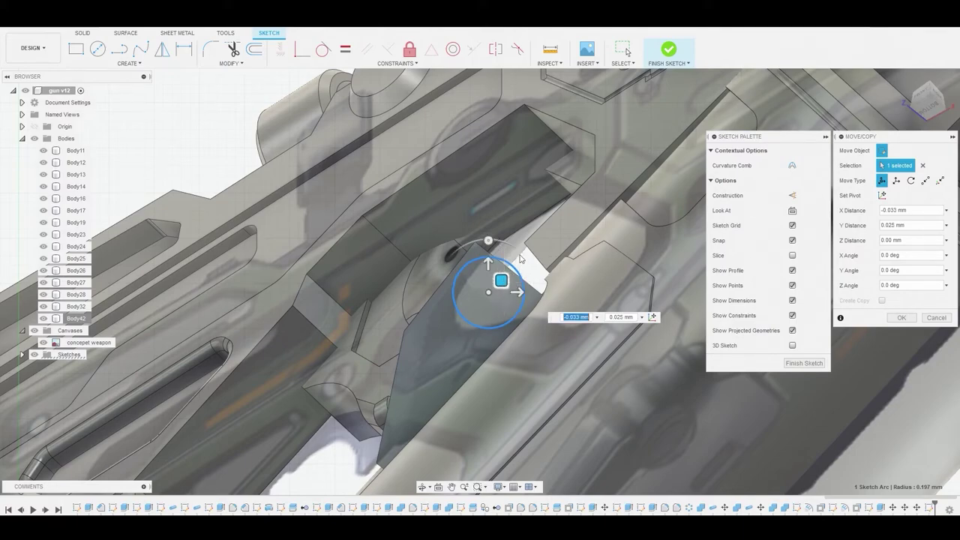
pyautogui.click(902, 318)
pyautogui.scroll(-2, 493, 276)
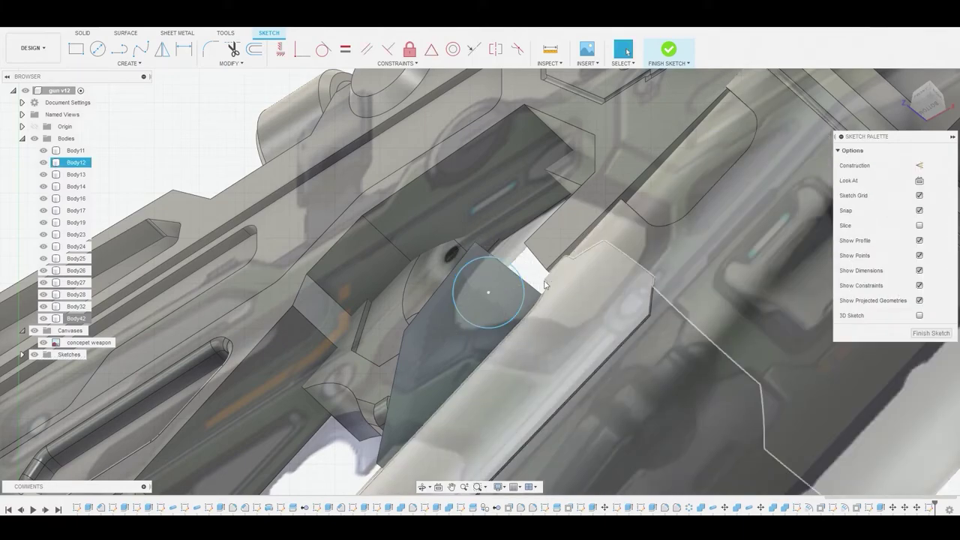
# Step: Extrude both parts of the circle profile through the block by about -0.76 mm
pyautogui.click(494, 276)
pyautogui.scroll(4, 496, 274)
pyautogui.press('t')
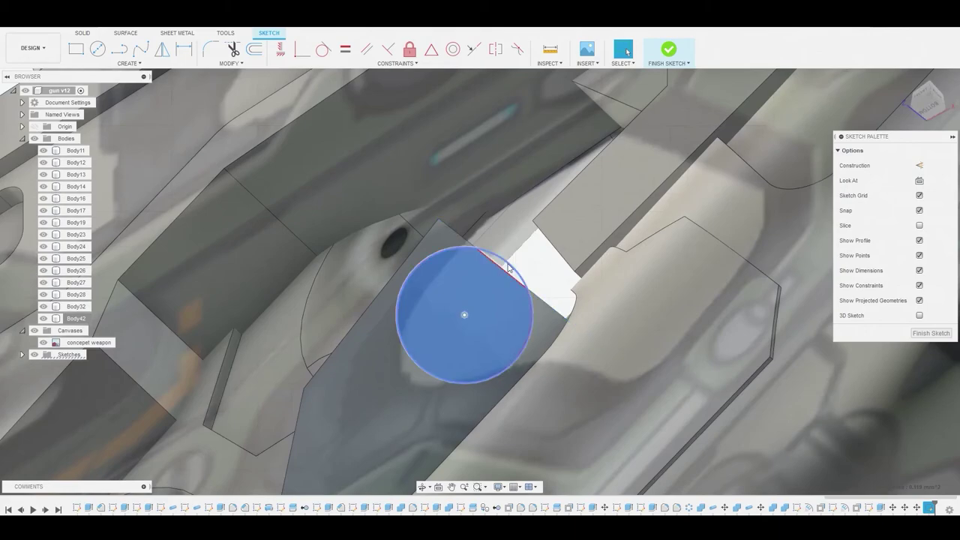
pyautogui.rightClick(506, 268)
pyautogui.click(540, 254)
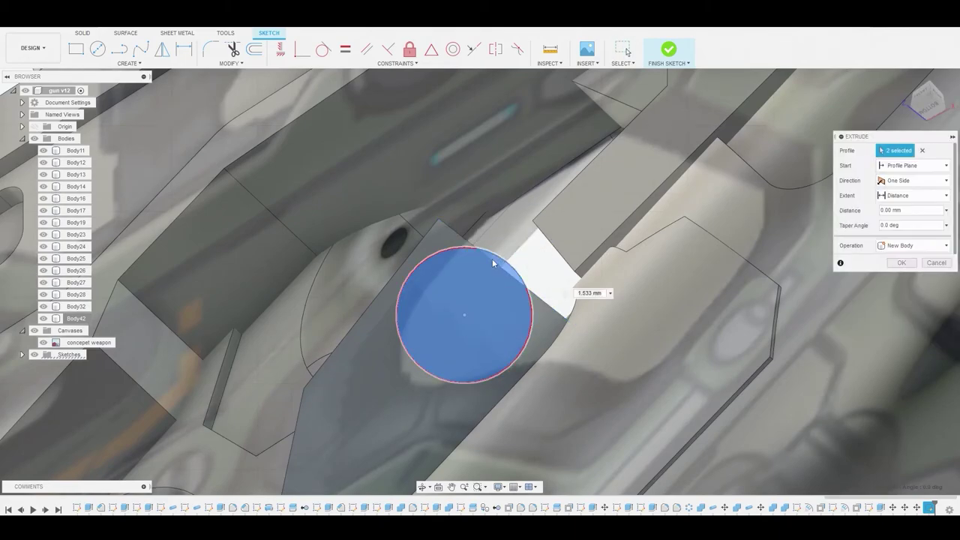
pyautogui.scroll(-3, 489, 266)
pyautogui.keyDown('shift'); pyautogui.moveTo(487, 267); pyautogui.dragTo(496, 269, button='middle'); pyautogui.keyUp('shift')
pyautogui.moveTo(496, 278); pyautogui.dragTo(427, 196)
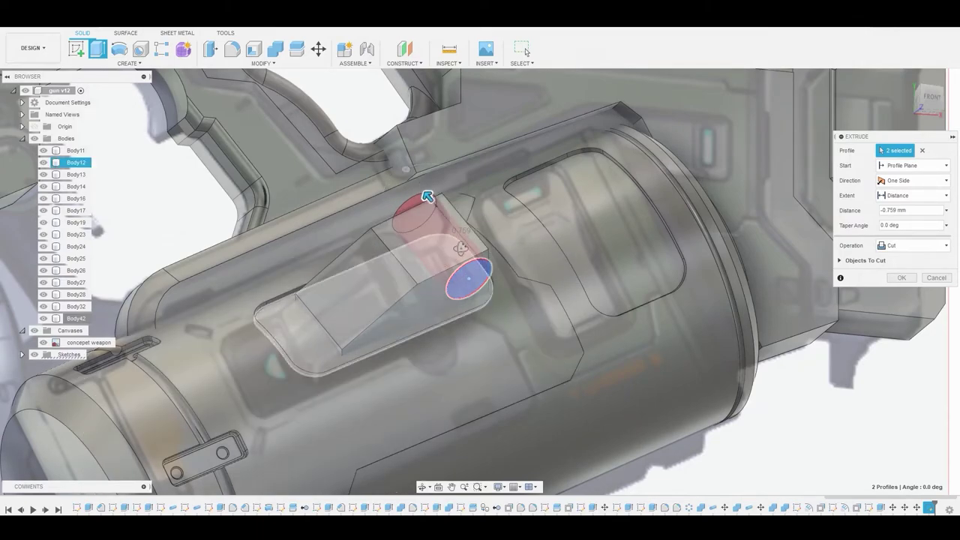
pyautogui.keyDown('shift'); pyautogui.moveTo(361, 256); pyautogui.dragTo(404, 248, button='middle'); pyautogui.keyUp('shift')
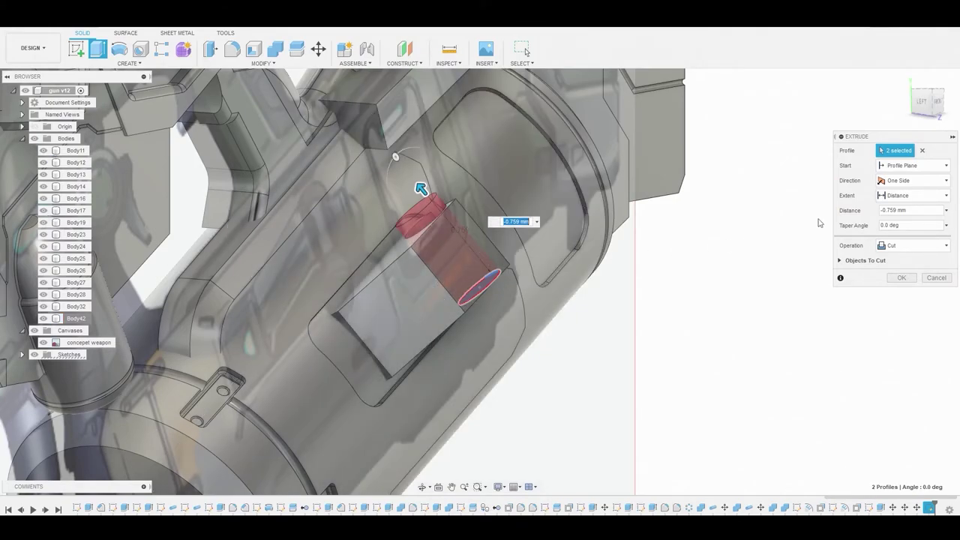
# Step: Make the circle extrusion two-sided, with about -0.11 mm on the second side, and create it as a new body
pyautogui.click(904, 181)
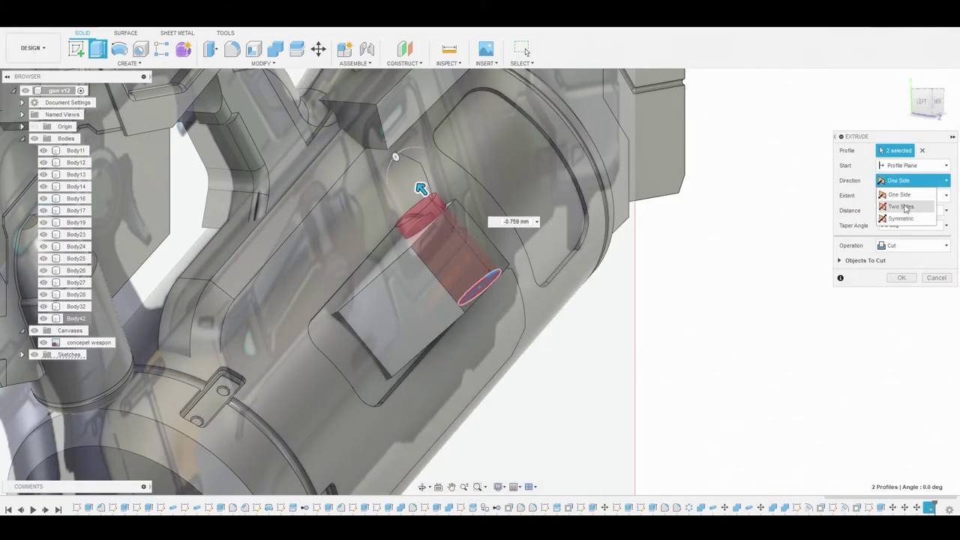
pyautogui.click(906, 207)
pyautogui.keyDown('shift'); pyautogui.moveTo(575, 221); pyautogui.dragTo(534, 180, button='middle'); pyautogui.keyUp('shift')
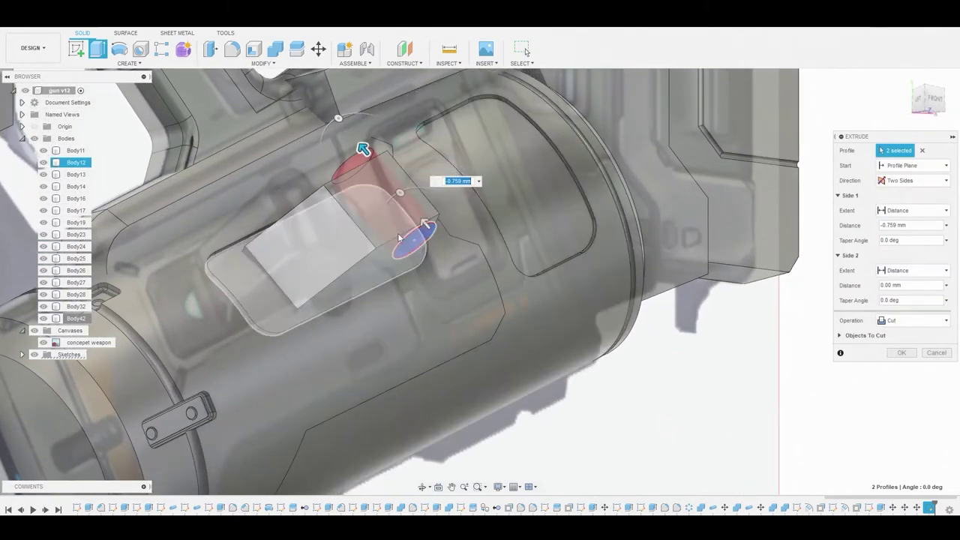
pyautogui.moveTo(420, 230); pyautogui.dragTo(445, 242)
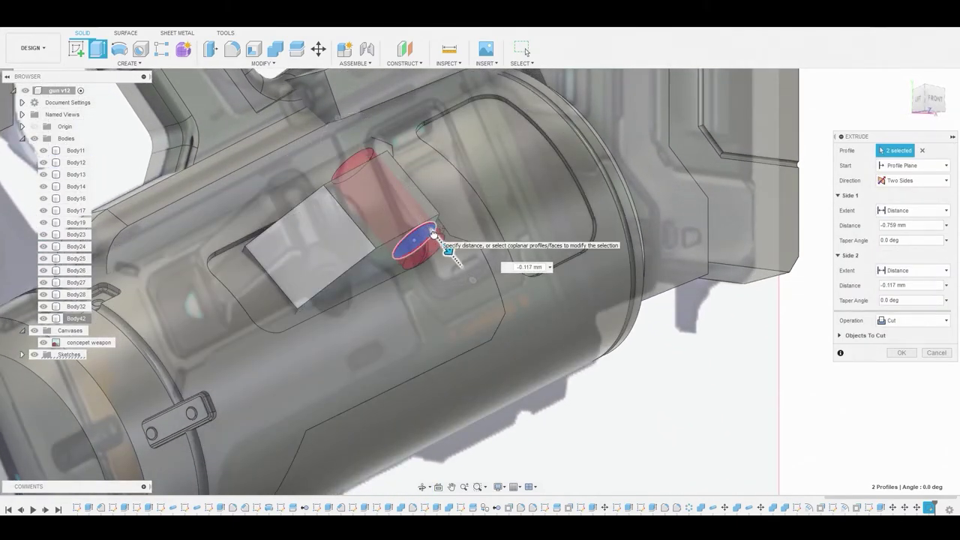
pyautogui.click(911, 320)
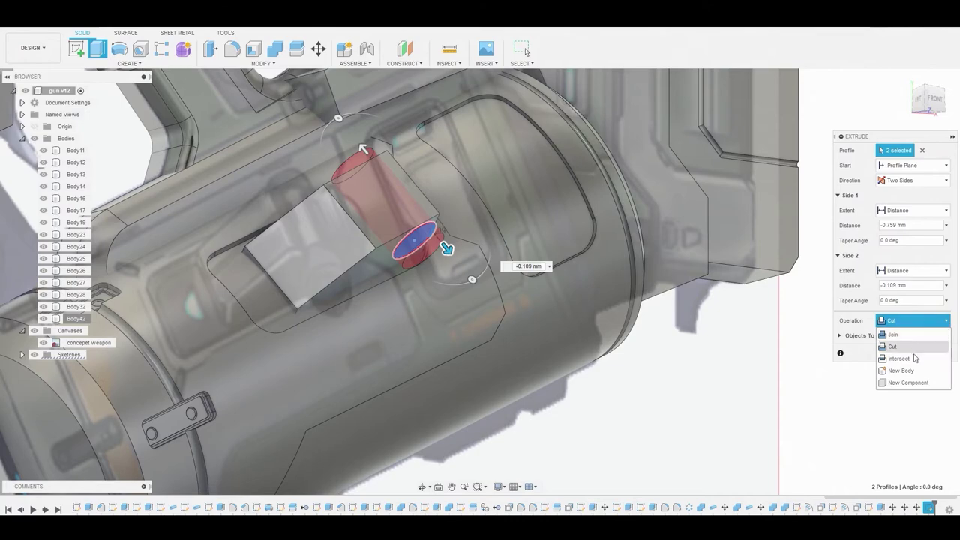
pyautogui.click(912, 373)
pyautogui.click(910, 336)
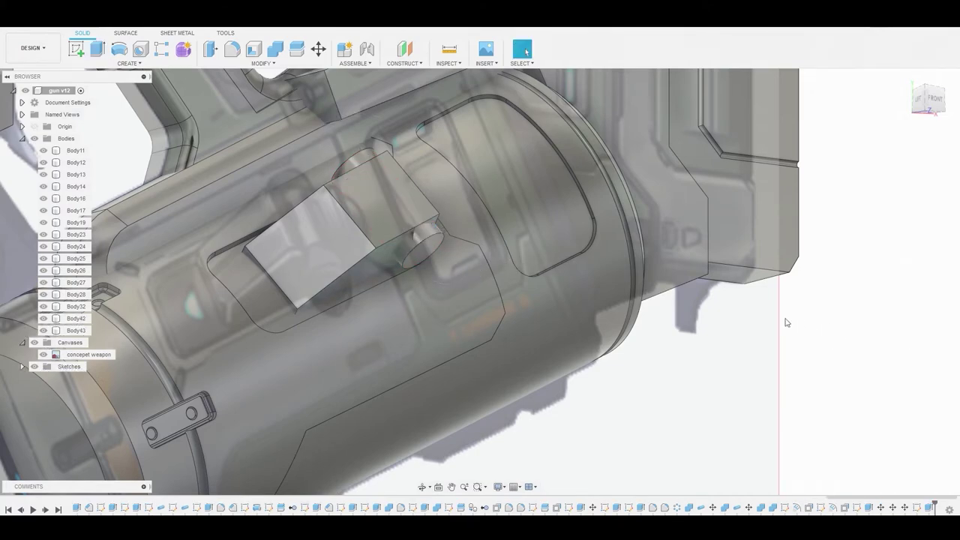
pyautogui.scroll(-2, 600, 295)
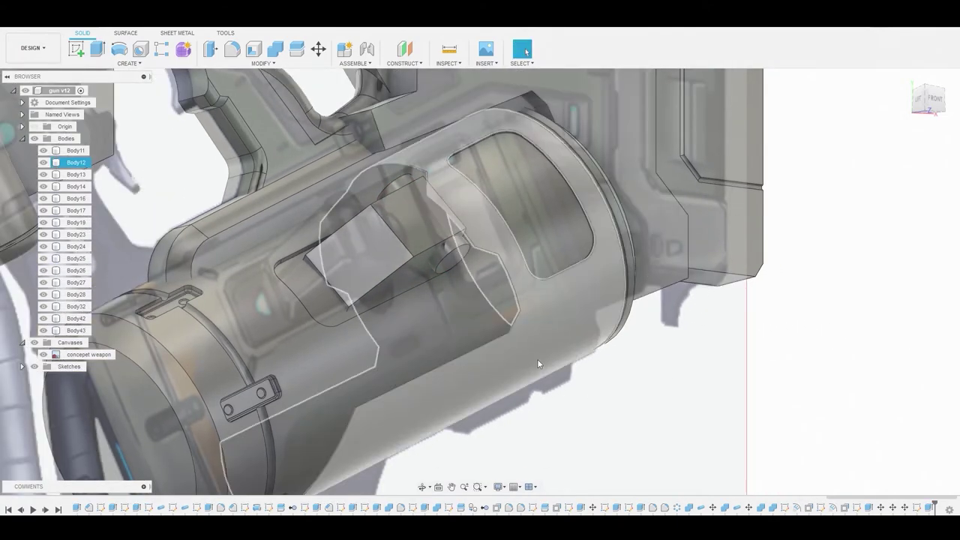
# Step: Offset the block's sloped face by 0.12 mm
pyautogui.keyDown('shift'); pyautogui.moveTo(697, 354); pyautogui.dragTo(308, 189, button='middle'); pyautogui.keyUp('shift')
pyautogui.rightClick(303, 187)
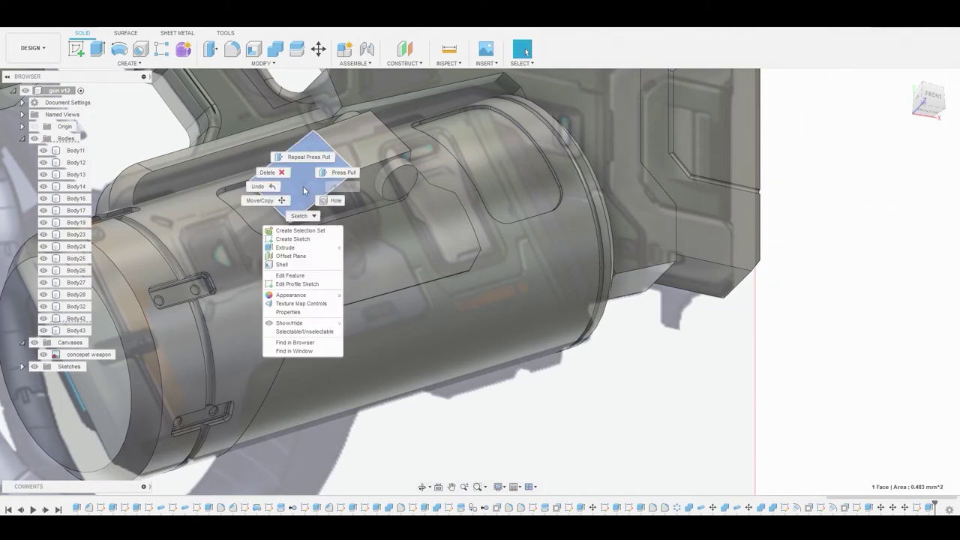
pyautogui.click(335, 174)
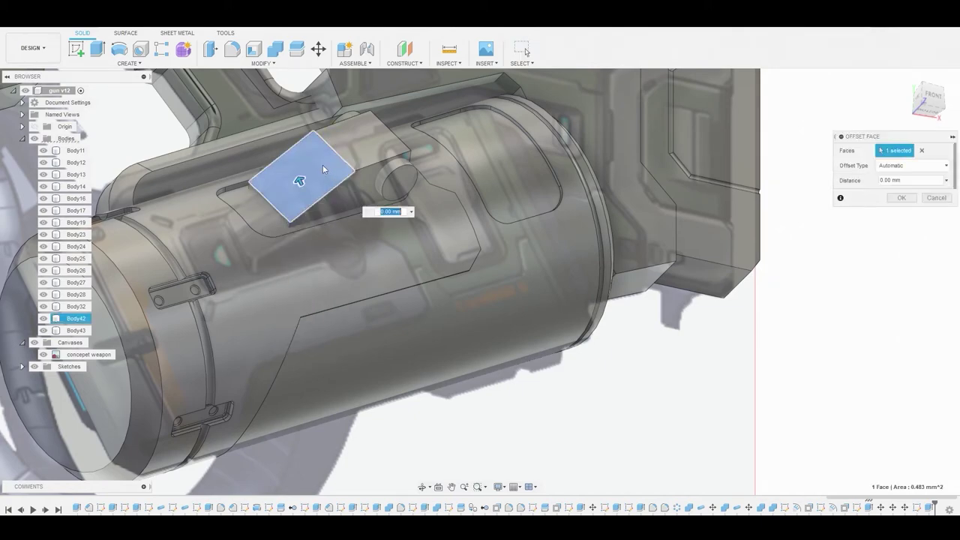
pyautogui.moveTo(298, 179); pyautogui.dragTo(296, 173)
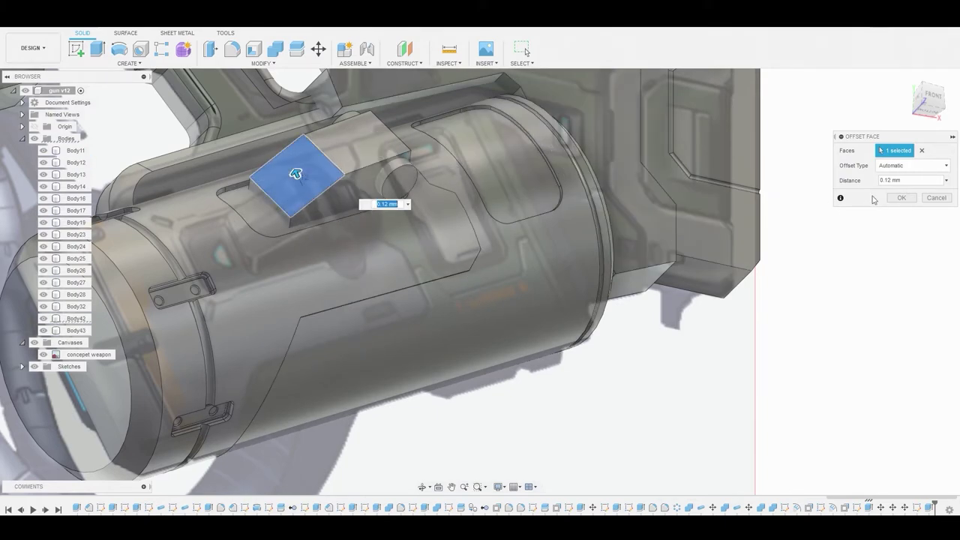
pyautogui.click(901, 199)
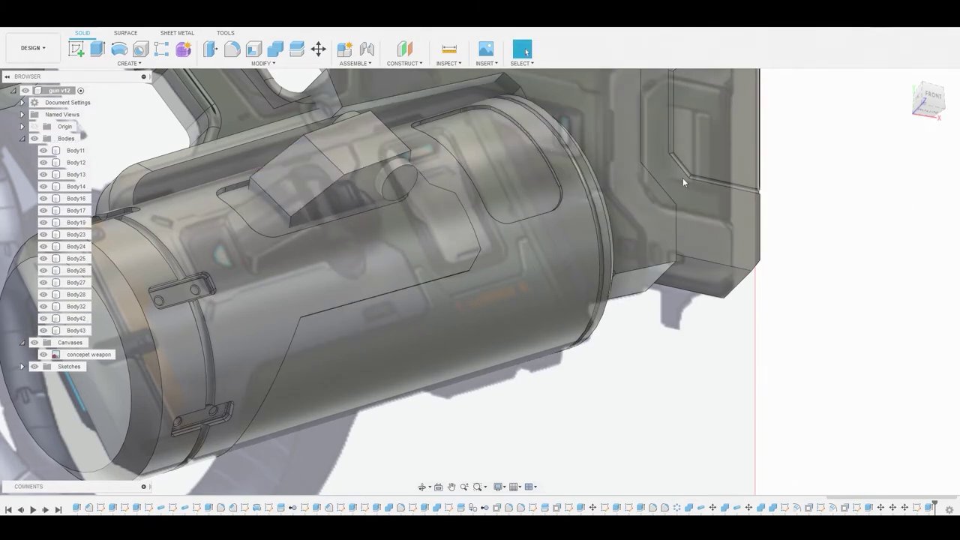
# Step: Draft the block's sloped face by about -7.8 degrees, using the short front end face as pull direction
pyautogui.click(240, 64)
pyautogui.click(218, 124)
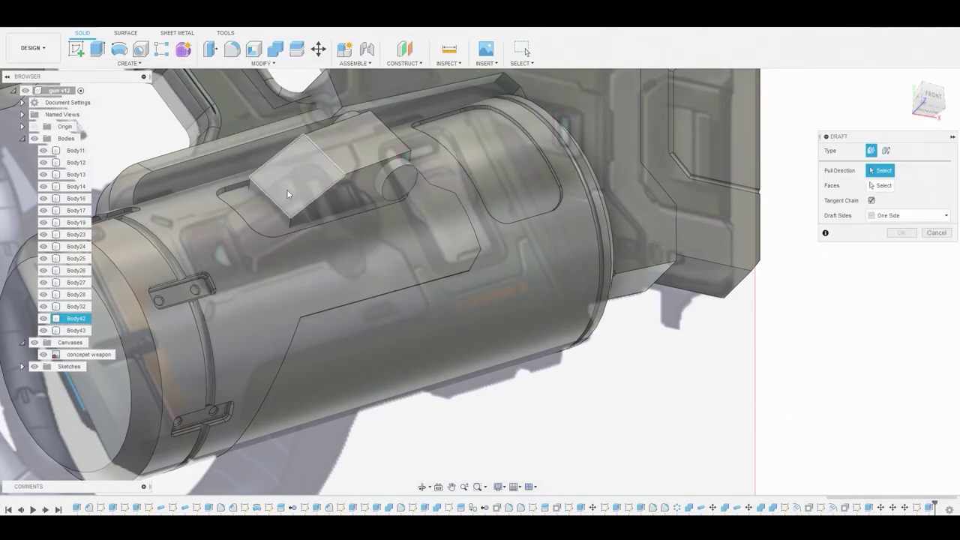
pyautogui.click(278, 211)
pyautogui.click(296, 182)
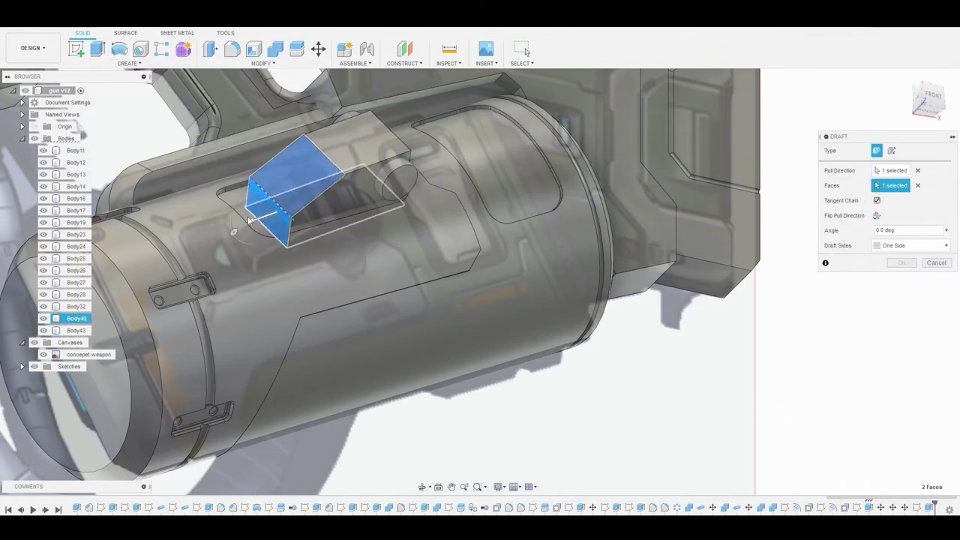
pyautogui.moveTo(232, 233); pyautogui.dragTo(231, 229)
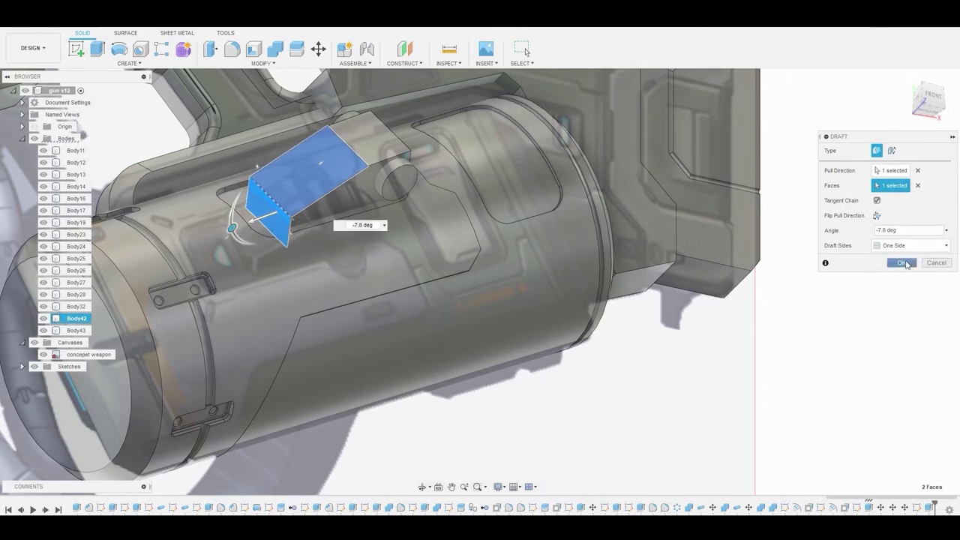
pyautogui.click(904, 262)
# Step: Fillet the two short corner edges at the block's thin end with a radius of about 0.114 mm
pyautogui.press('f')
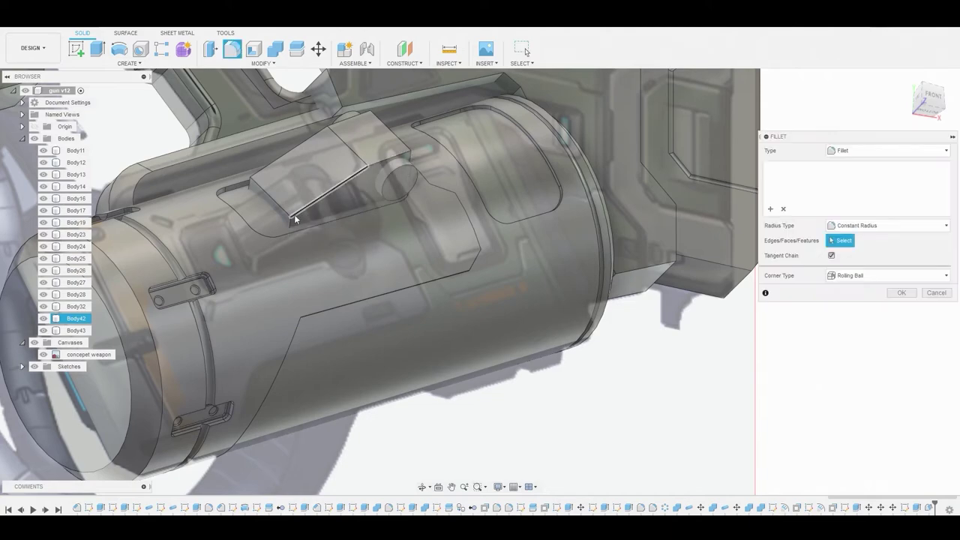
pyautogui.click(293, 228)
pyautogui.click(248, 184)
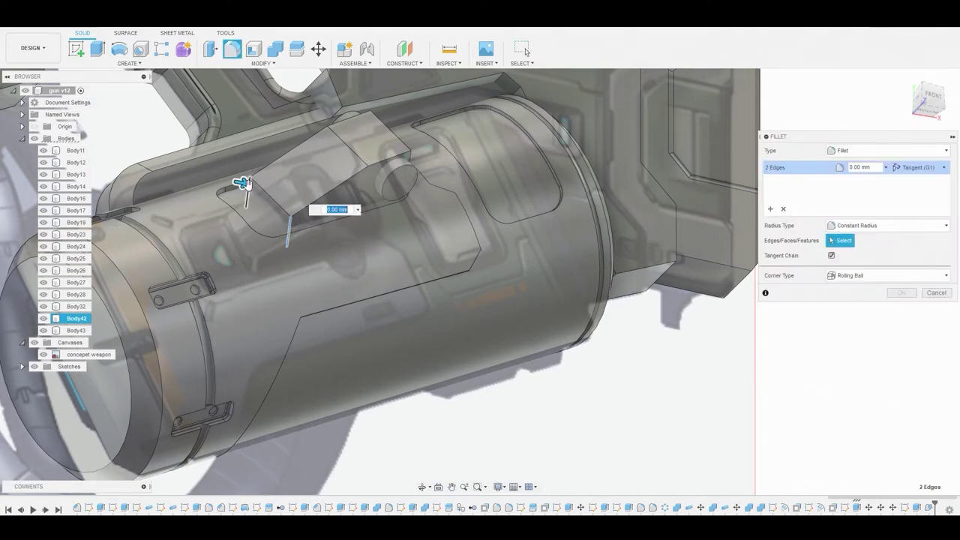
pyautogui.moveTo(246, 183); pyautogui.dragTo(248, 185)
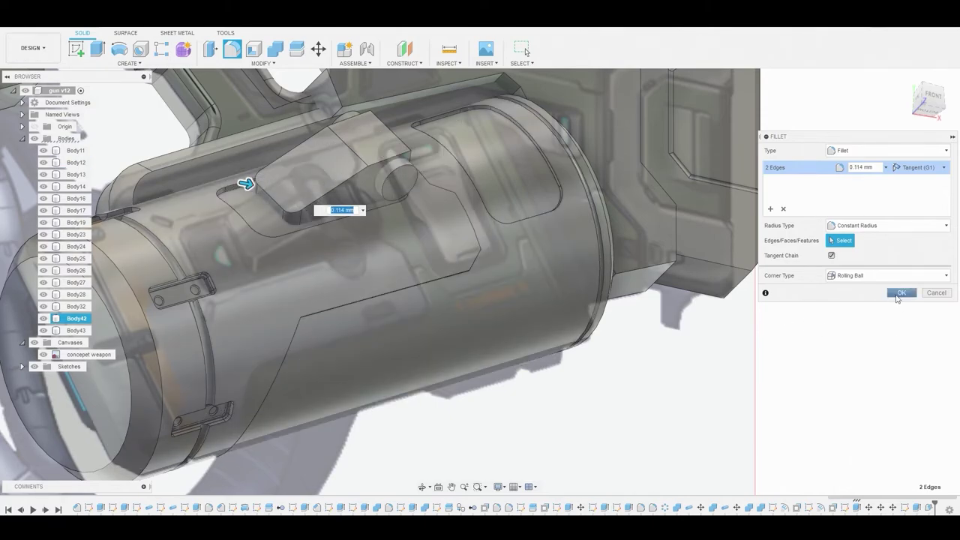
pyautogui.click(899, 294)
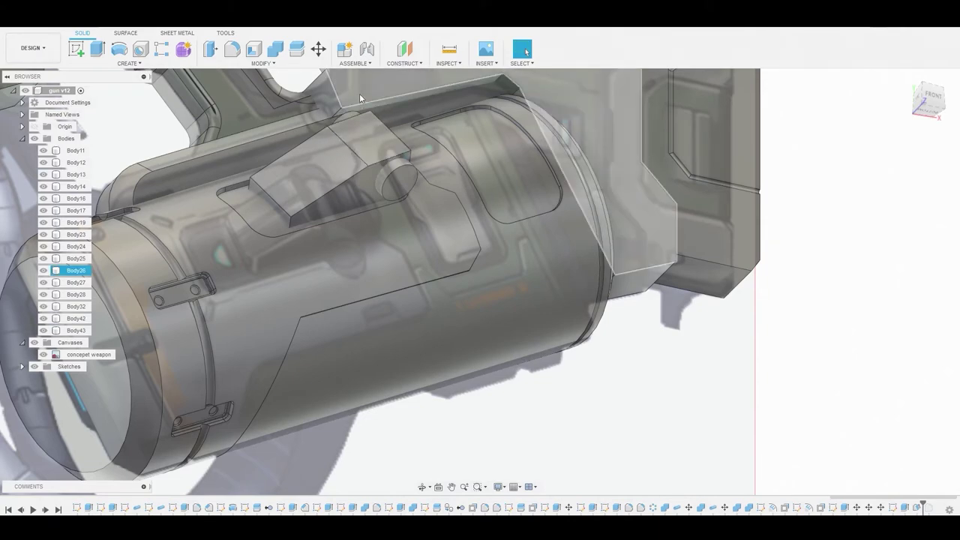
# Step: Fillet the edge between the block's sloped face and flat top with a radius of about 0.088 mm
pyautogui.press('f')
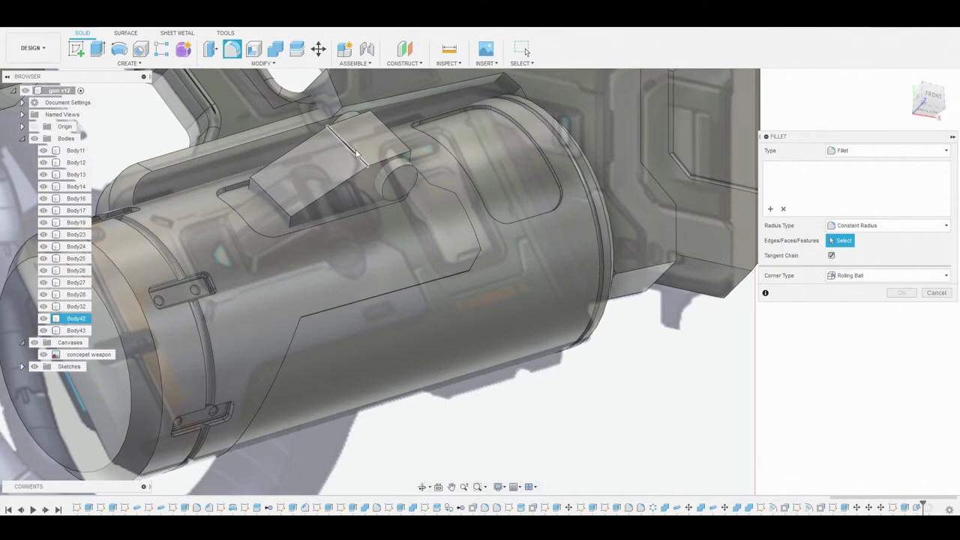
pyautogui.click(353, 150)
pyautogui.moveTo(351, 144); pyautogui.dragTo(352, 147)
pyautogui.scroll(5, 352, 147)
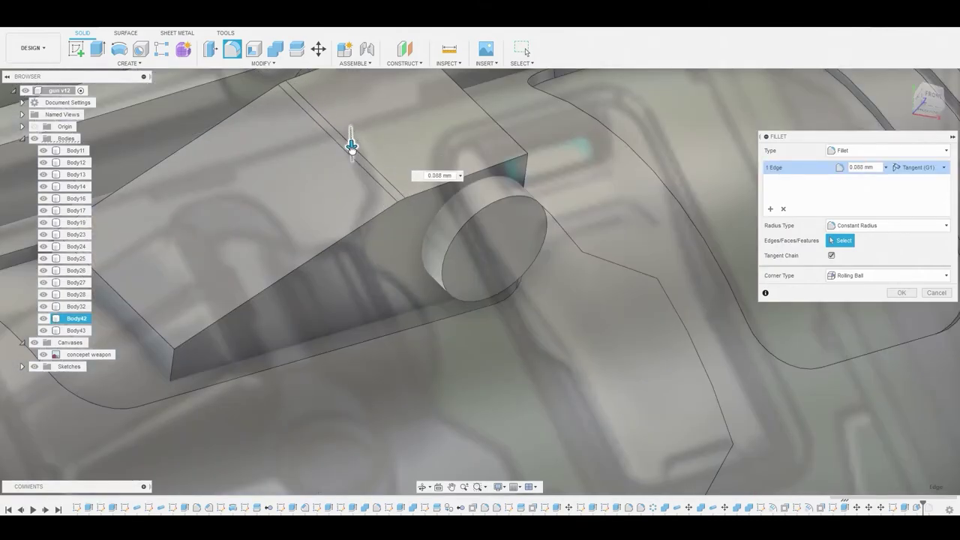
pyautogui.click(900, 293)
pyautogui.scroll(-3, 431, 225)
pyautogui.keyDown('shift'); pyautogui.moveTo(428, 217); pyautogui.dragTo(421, 182, button='middle'); pyautogui.keyUp('shift')
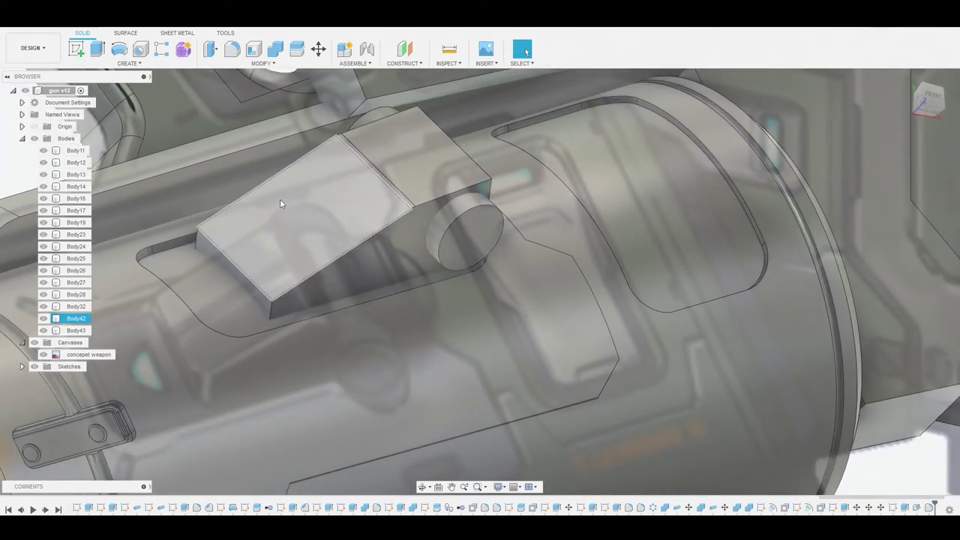
# Step: Fillet the edge between the block's sloped face and its thin end with a radius of about 0.027 mm
pyautogui.press('f')
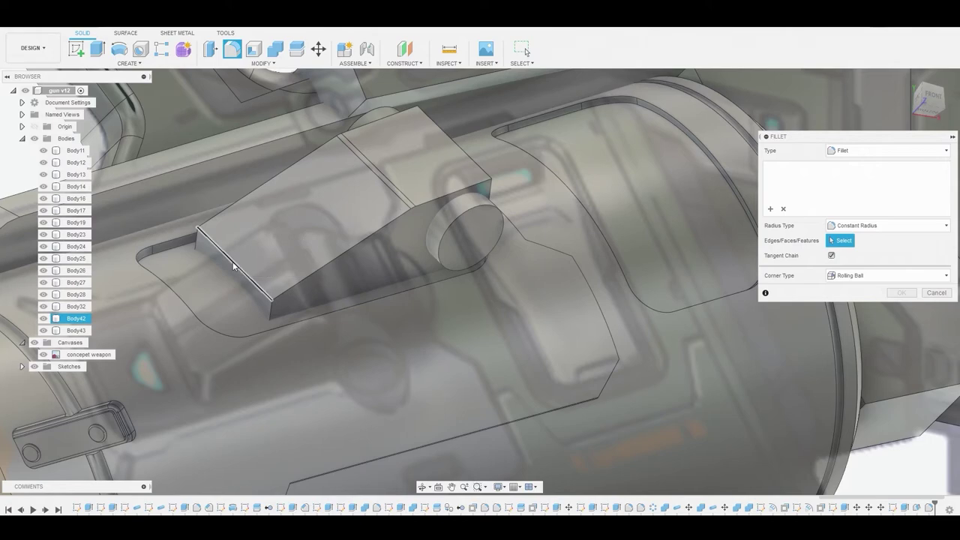
pyautogui.click(225, 258)
pyautogui.write('0.048')
pyautogui.moveTo(230, 260); pyautogui.dragTo(229, 259)
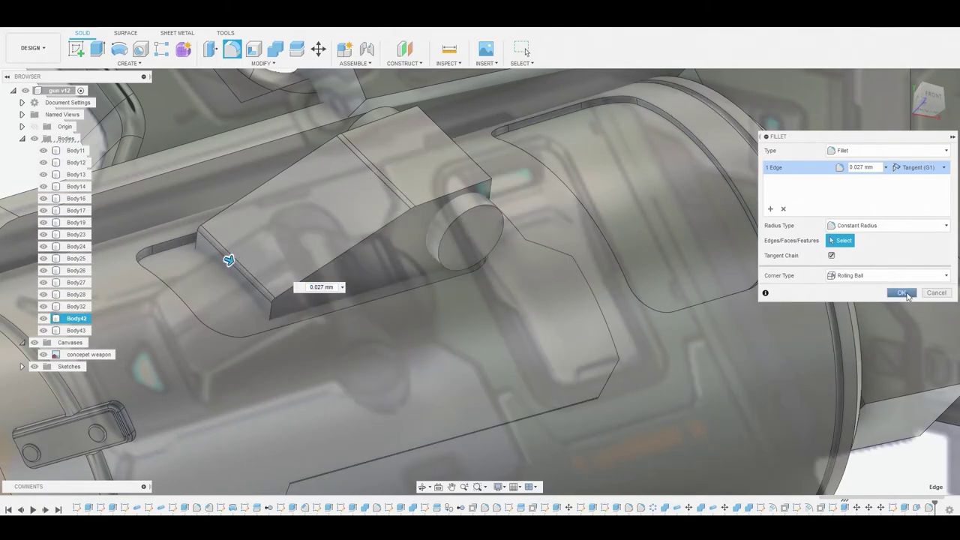
pyautogui.click(904, 292)
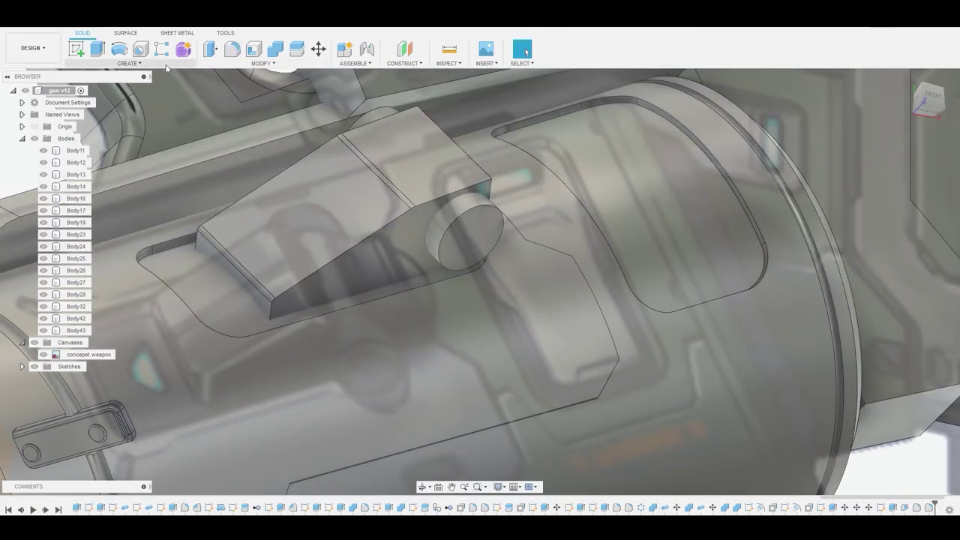
# Step: Create a circular pipe with a section size of about 0.061 mm along the block's side edge chain as a new body
pyautogui.click(129, 63)
pyautogui.click(105, 293)
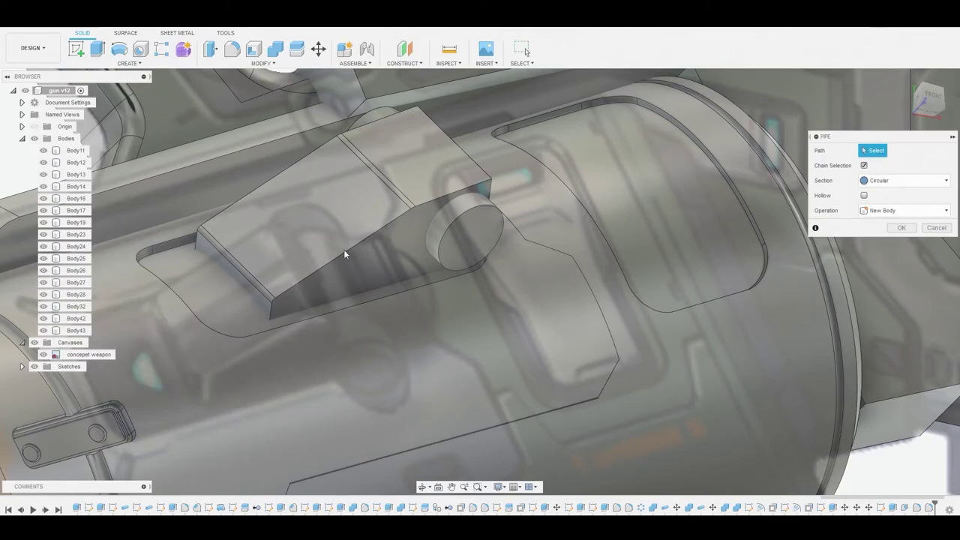
pyautogui.click(372, 237)
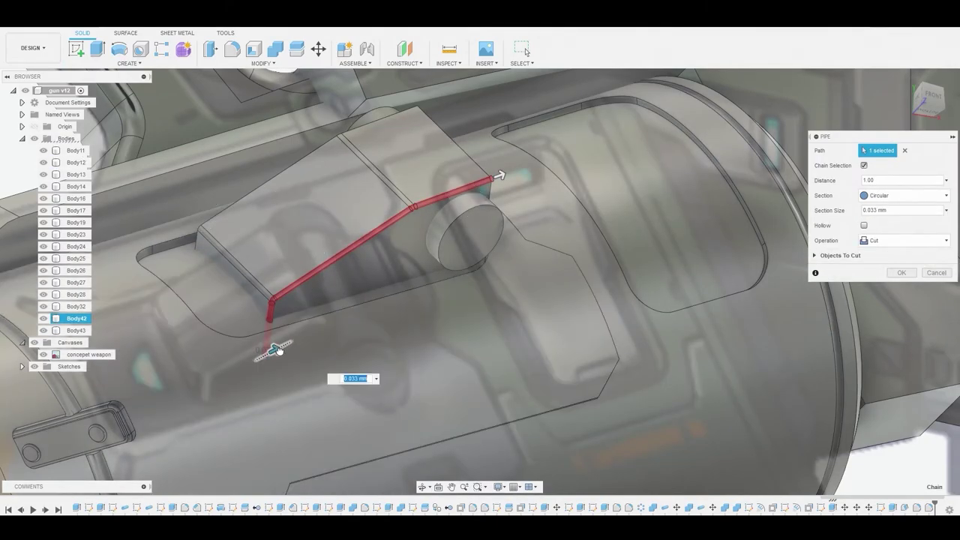
pyautogui.moveTo(278, 350); pyautogui.dragTo(279, 350)
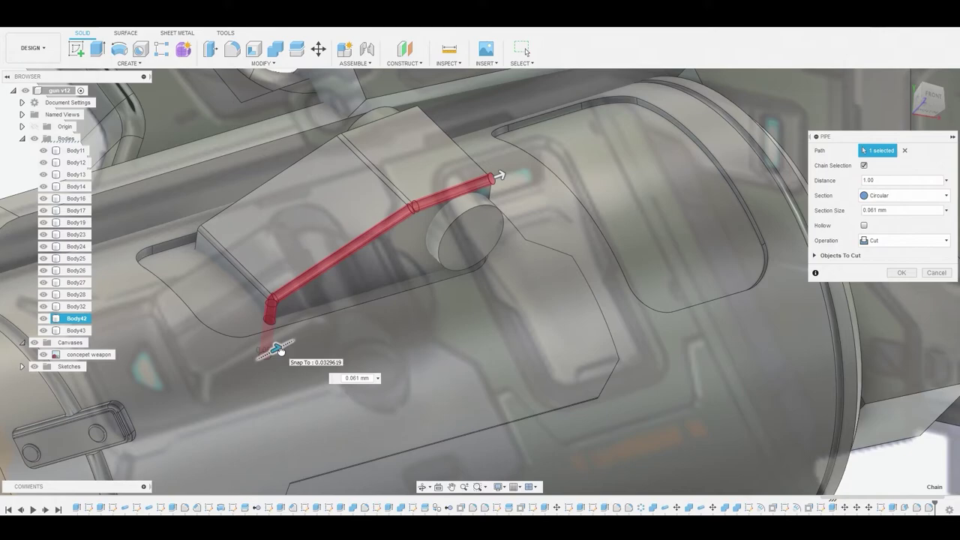
pyautogui.click(908, 241)
pyautogui.click(900, 295)
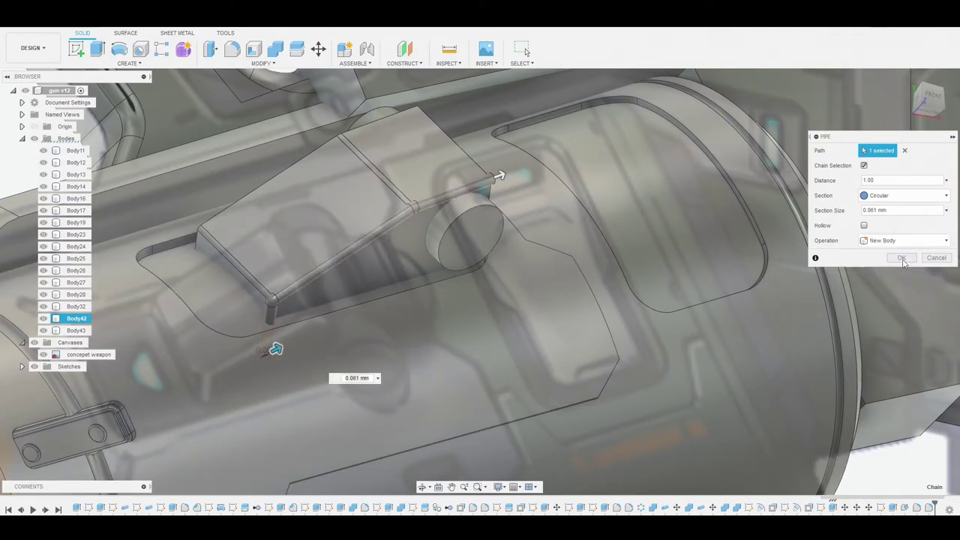
pyautogui.click(901, 272)
# Step: Move the pipe body about -0.339 mm in X across the block's width, with its pivot reset to the block's thin end
pyautogui.rightClick(71, 345)
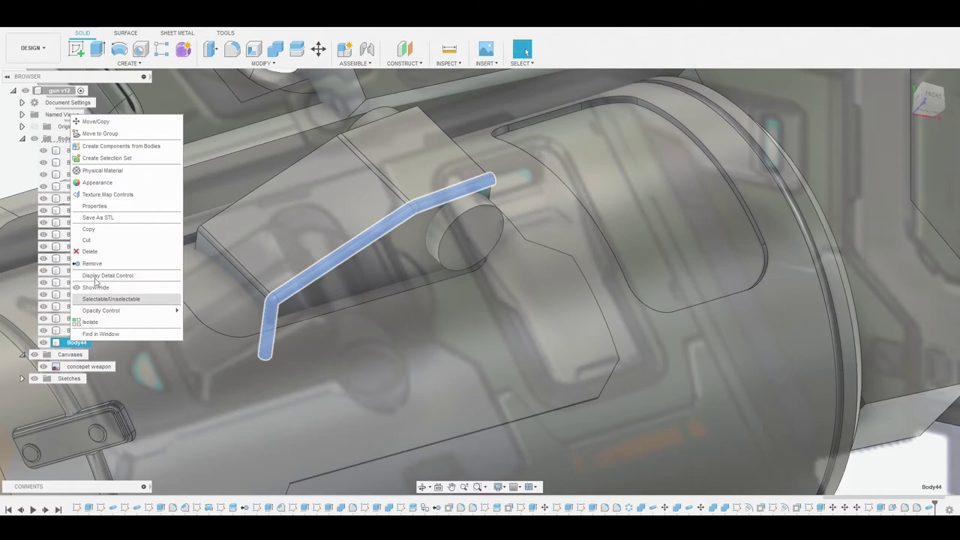
pyautogui.click(90, 122)
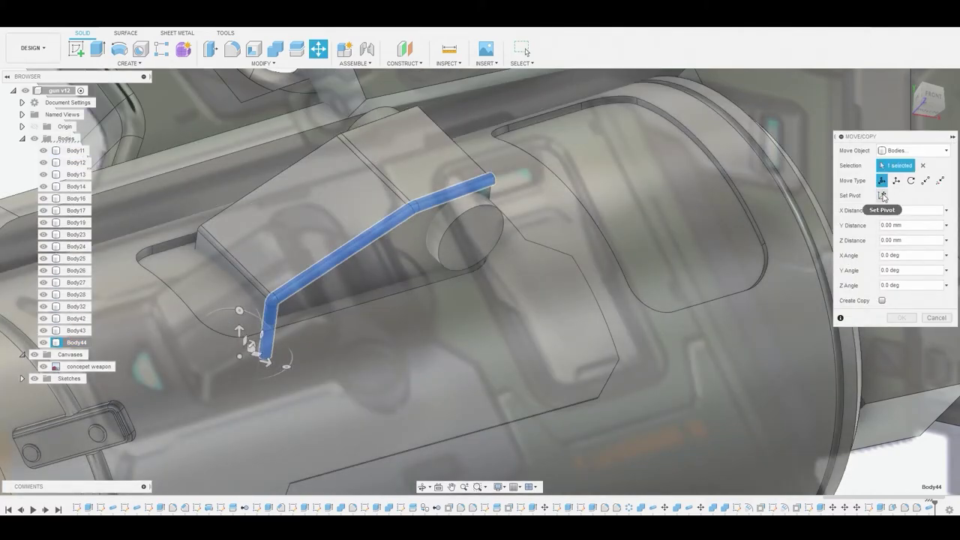
pyautogui.click(883, 195)
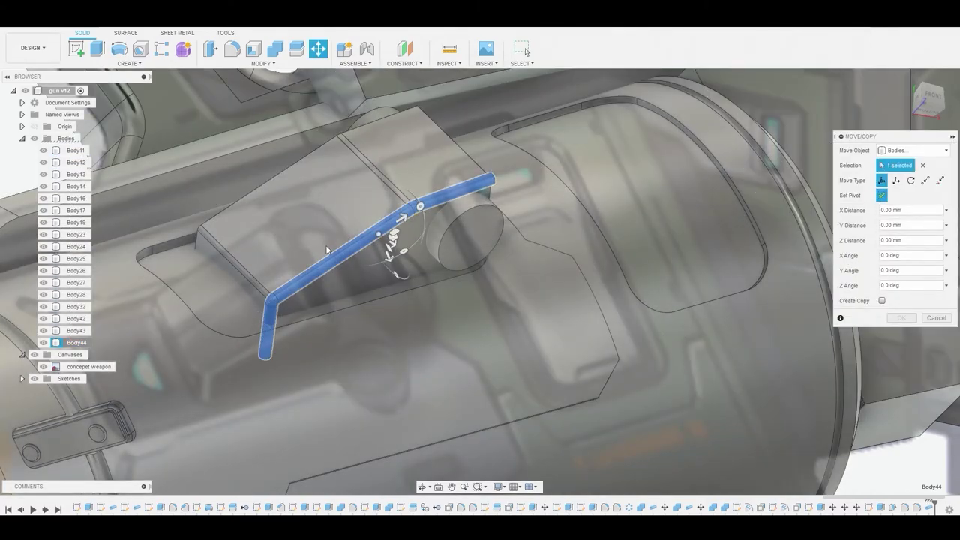
pyautogui.click(238, 281)
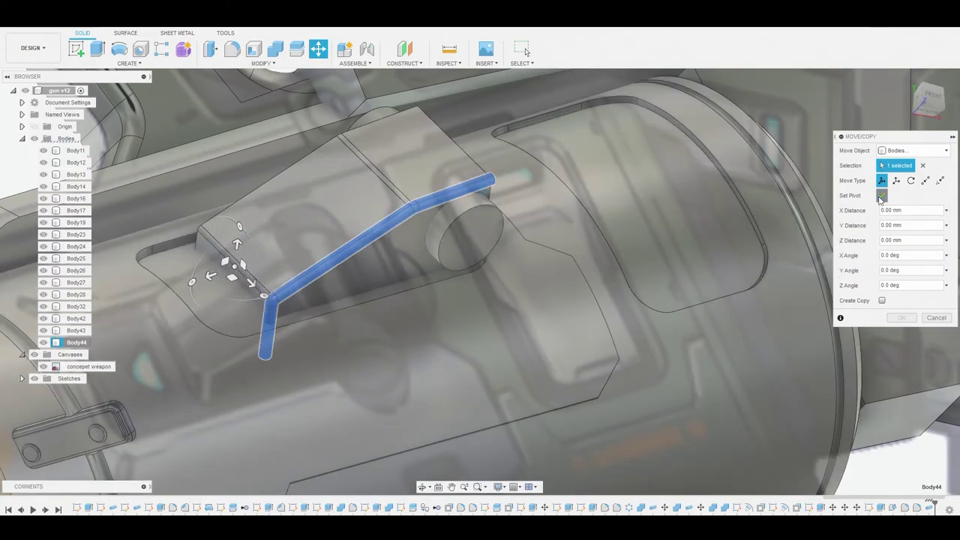
pyautogui.click(882, 196)
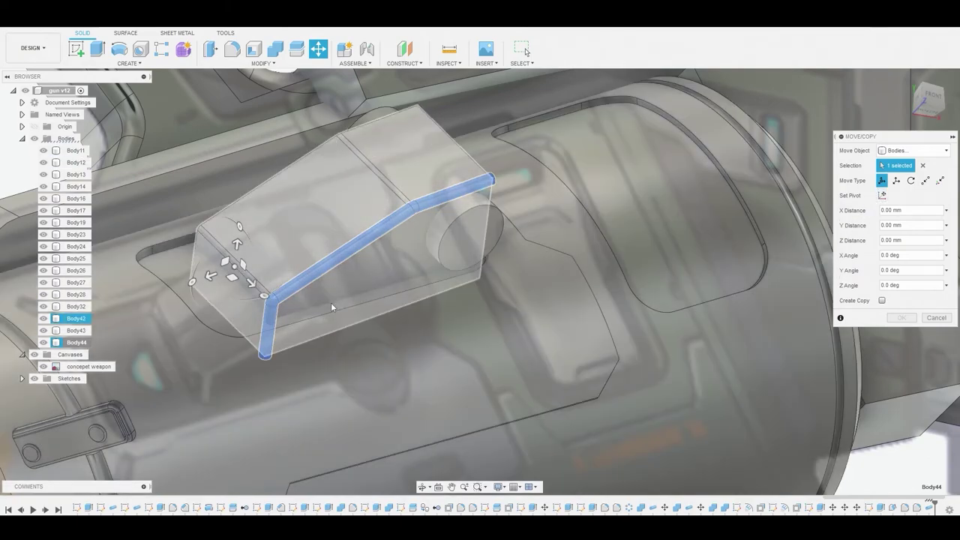
pyautogui.moveTo(251, 287); pyautogui.dragTo(222, 230)
pyautogui.keyDown('shift'); pyautogui.moveTo(223, 230); pyautogui.dragTo(307, 241, button='middle'); pyautogui.keyUp('shift')
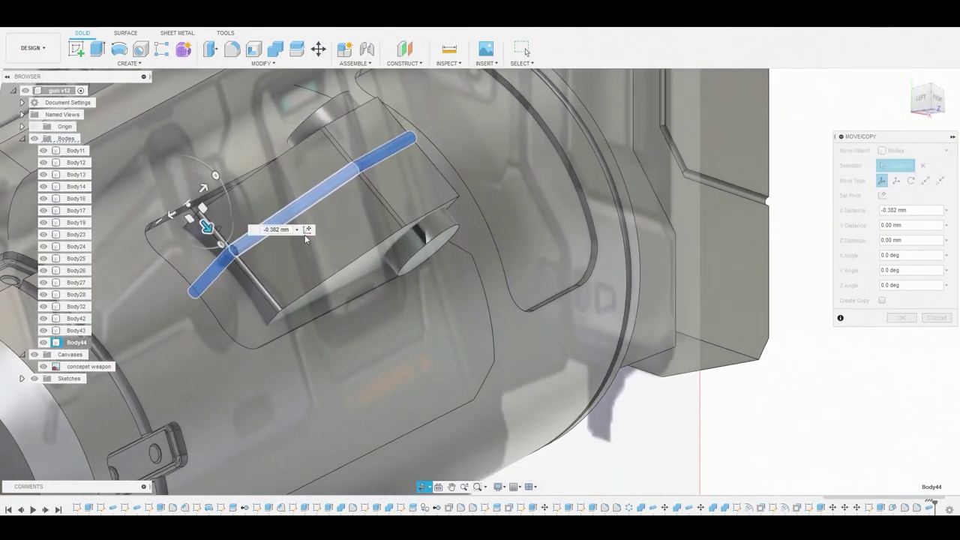
pyautogui.moveTo(207, 227); pyautogui.dragTo(213, 234)
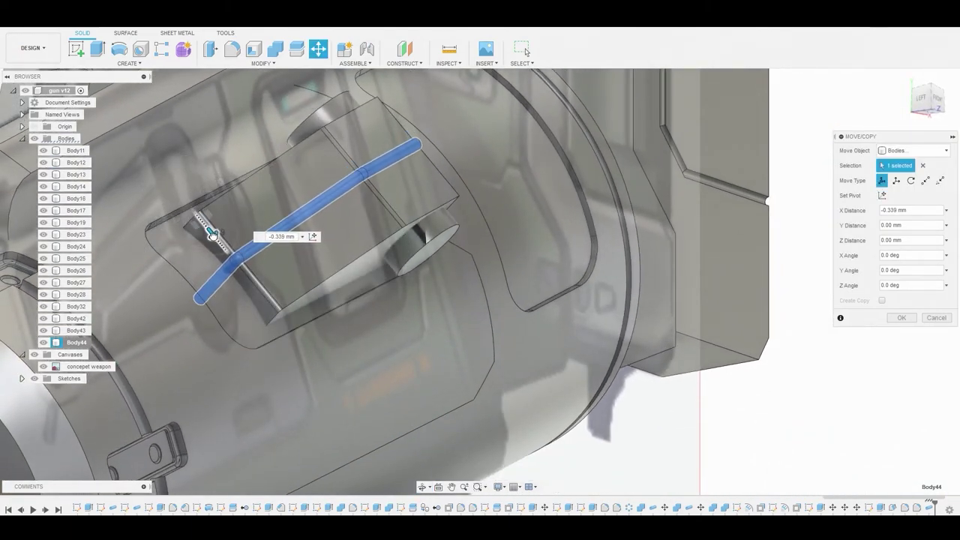
pyautogui.click(901, 319)
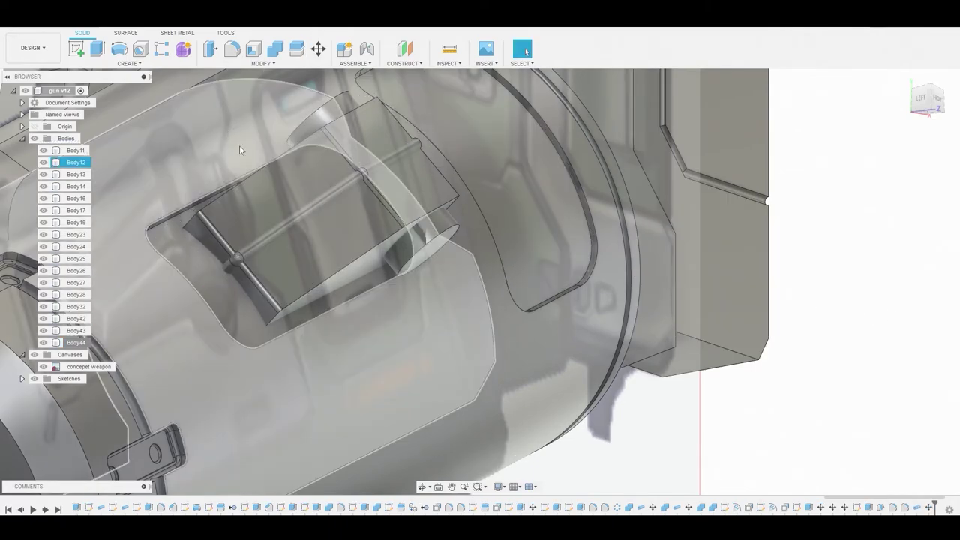
# Step: Cut the pipe body out of the block with Combine to form a groove along its middle
pyautogui.click(278, 56)
pyautogui.click(347, 186)
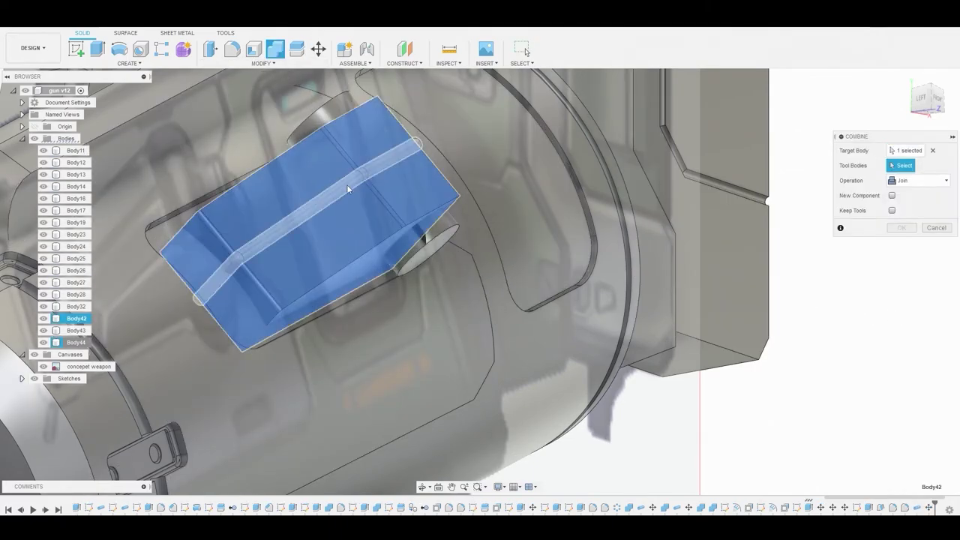
pyautogui.click(433, 173)
pyautogui.click(913, 182)
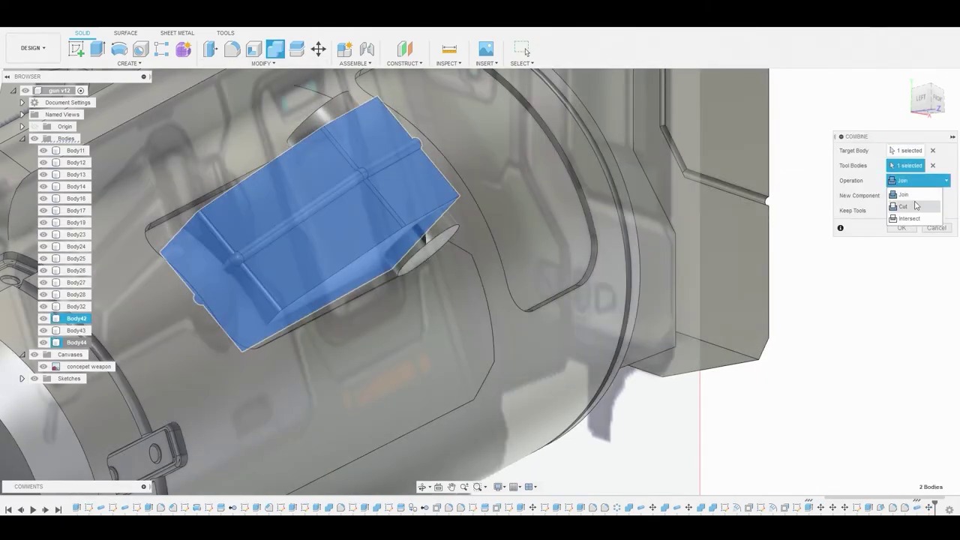
pyautogui.click(915, 206)
pyautogui.click(903, 227)
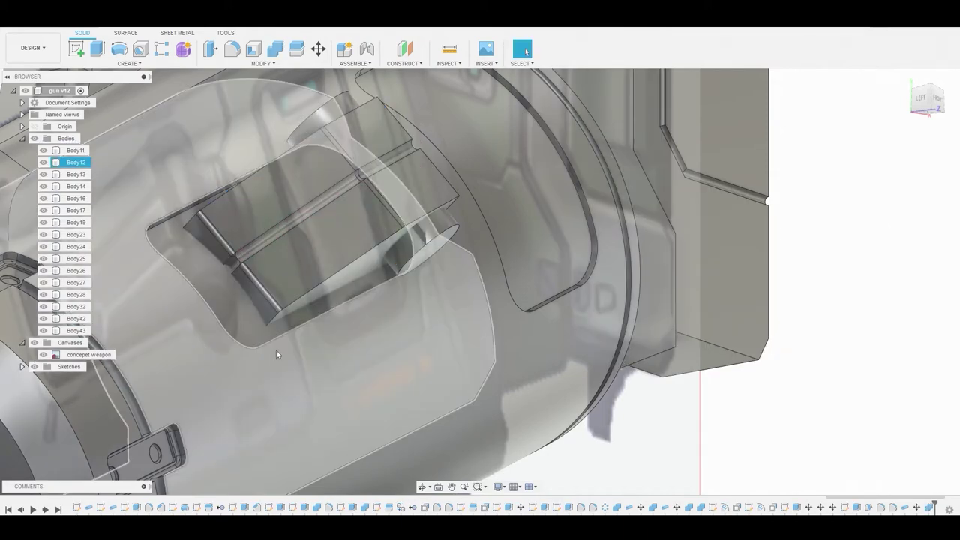
pyautogui.click(57, 510)
pyautogui.click(75, 162)
# Step: Move the pin body about -0.157 mm in X and 0.095 mm in Y, with its pivot reset to the block's side
pyautogui.scroll(-3, 397, 306)
pyautogui.keyDown('shift'); pyautogui.moveTo(391, 298); pyautogui.dragTo(359, 253, button='middle'); pyautogui.keyUp('shift')
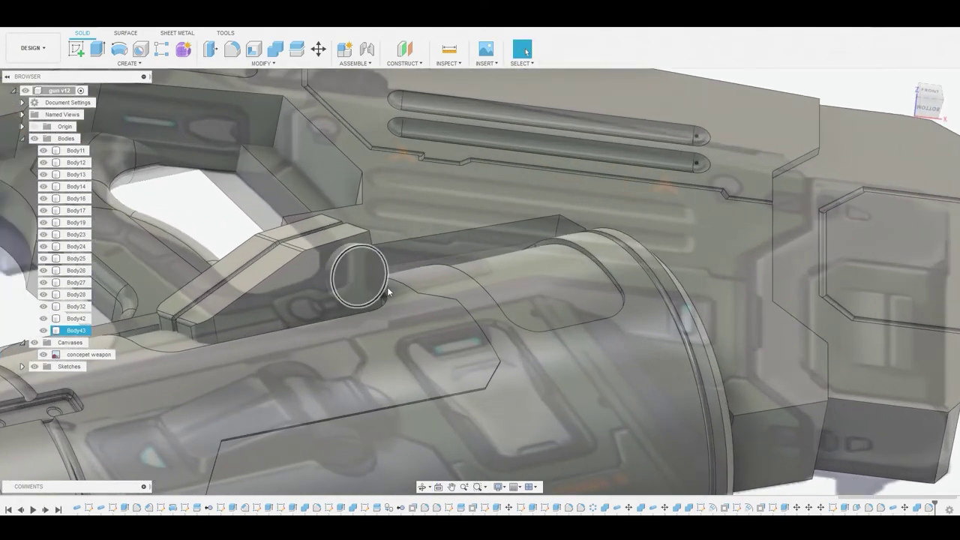
pyautogui.scroll(3, 357, 251)
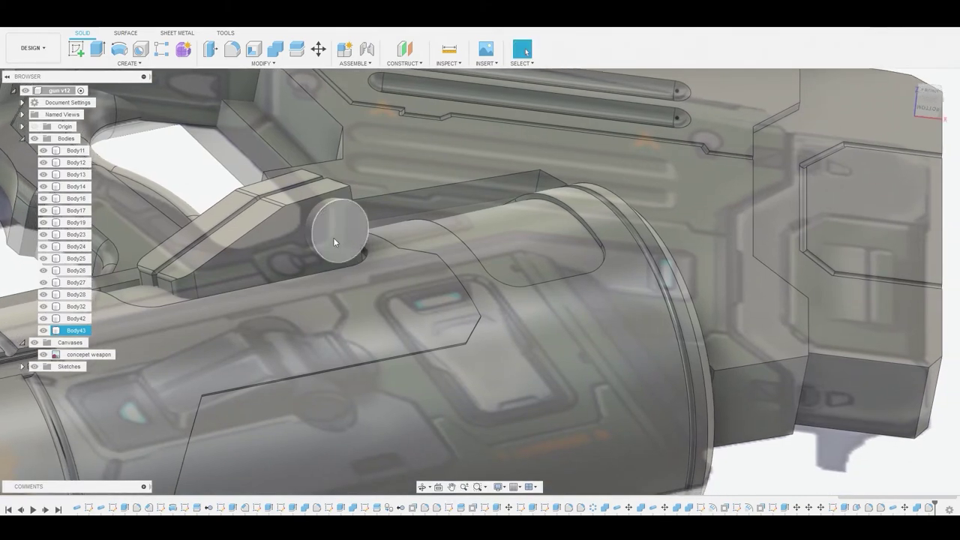
pyautogui.rightClick(71, 331)
pyautogui.click(112, 113)
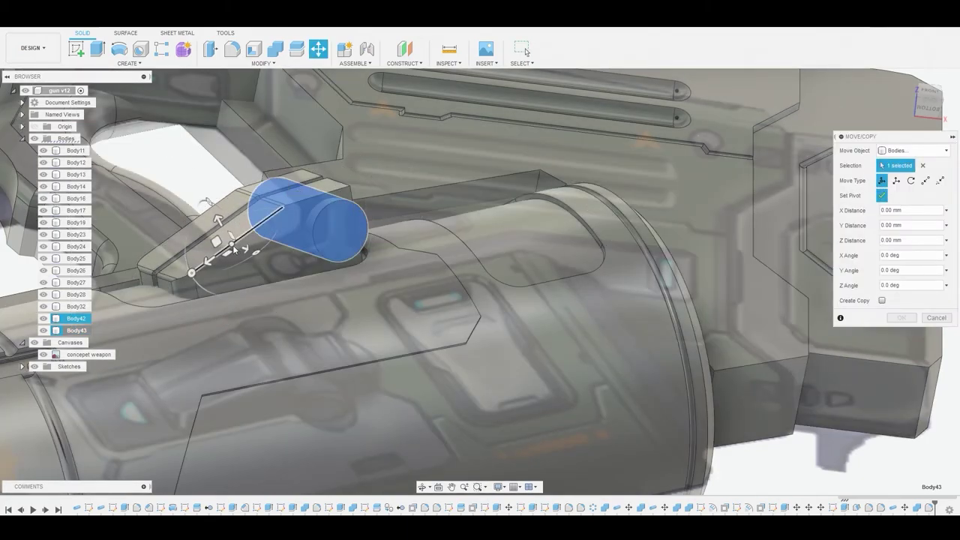
pyautogui.click(286, 247)
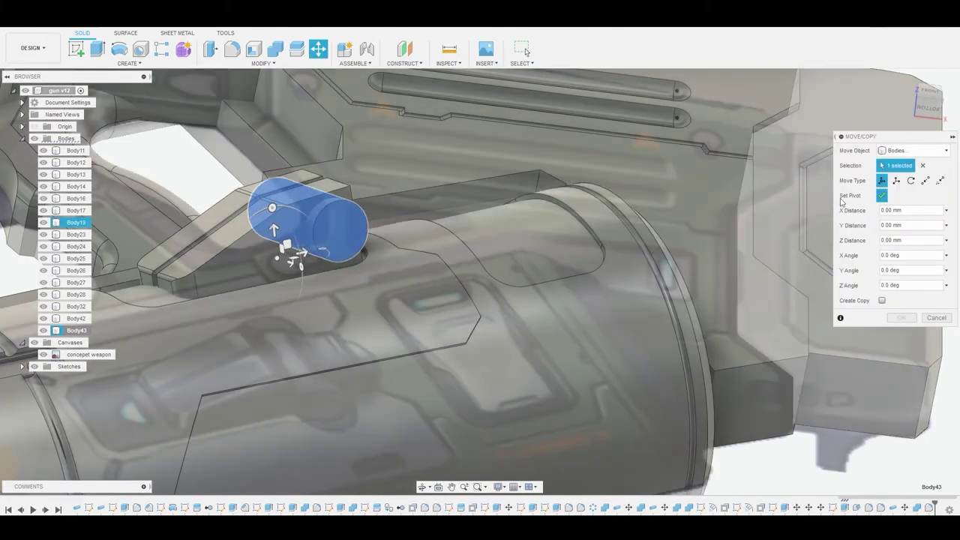
pyautogui.click(882, 196)
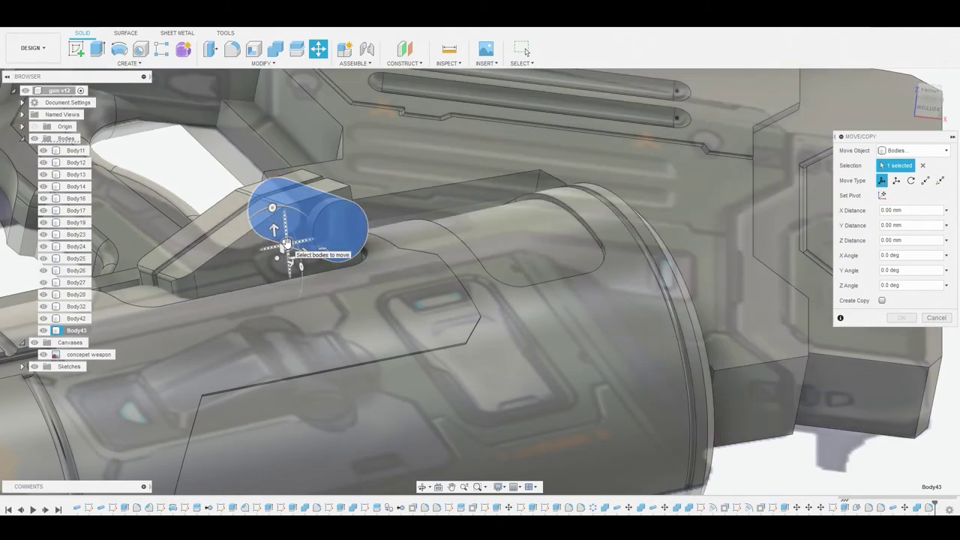
pyautogui.click(287, 244)
pyautogui.moveTo(287, 244)
pyautogui.mouseDown()
pyautogui.moveTo(258, 241)
pyautogui.moveTo(270, 245)
pyautogui.mouseUp()
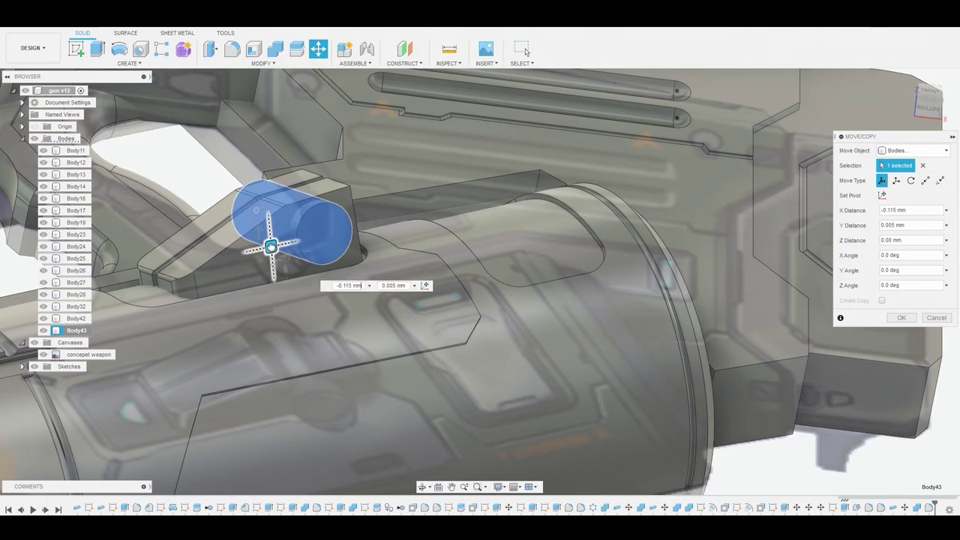
pyautogui.moveTo(271, 247); pyautogui.dragTo(264, 234)
pyautogui.keyDown('shift'); pyautogui.moveTo(264, 233); pyautogui.dragTo(330, 238, button='middle'); pyautogui.keyUp('shift')
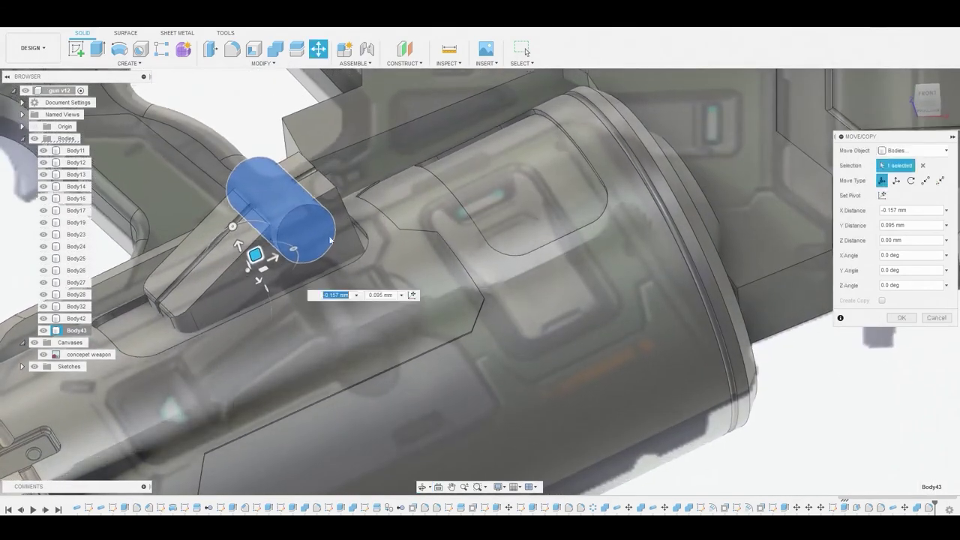
pyautogui.click(901, 318)
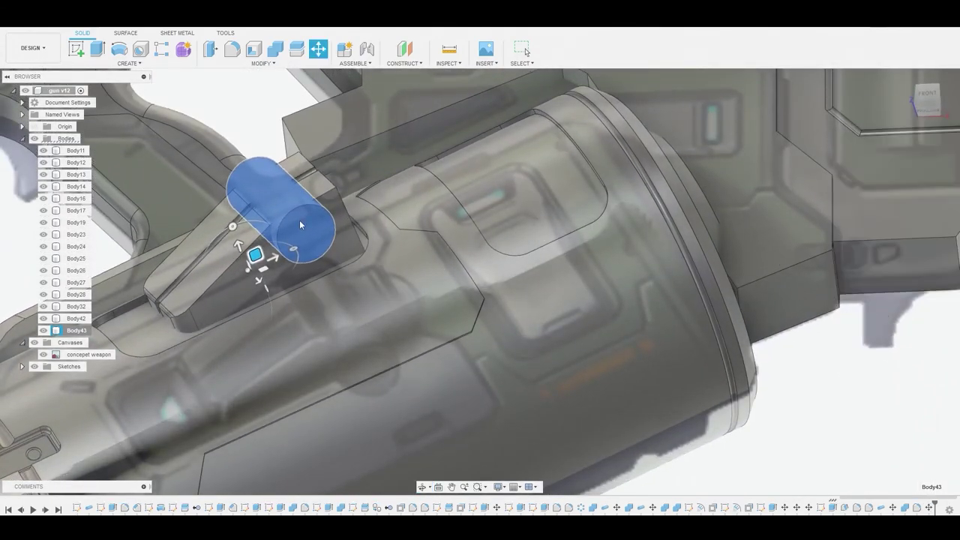
# Step: Chamfer the two top edge segments beside the groove at the block's thick end with an equal distance of about 0.164 mm
pyautogui.keyDown('shift'); pyautogui.moveTo(456, 232); pyautogui.dragTo(397, 223, button='middle'); pyautogui.keyUp('shift')
pyautogui.click(389, 214)
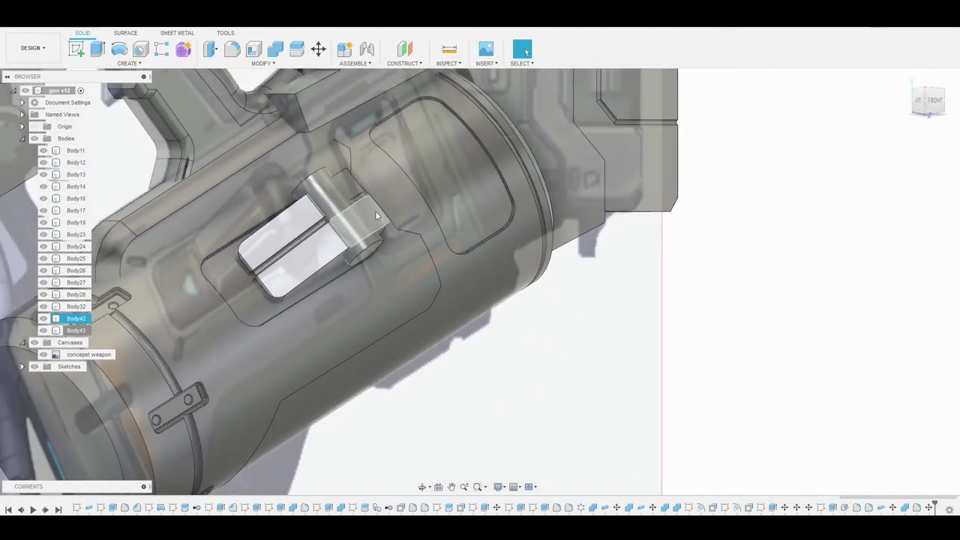
pyautogui.scroll(-4, 377, 213)
pyautogui.click(533, 240)
pyautogui.moveTo(534, 240)
pyautogui.keyDown('shift'); pyautogui.mouseDown(button='middle')
pyautogui.moveTo(460, 212)
pyautogui.moveTo(530, 244)
pyautogui.mouseUp(button='middle'); pyautogui.keyUp('shift')
pyautogui.scroll(4, 330, 206)
pyautogui.click(259, 63)
pyautogui.click(227, 100)
pyautogui.scroll(3, 288, 259)
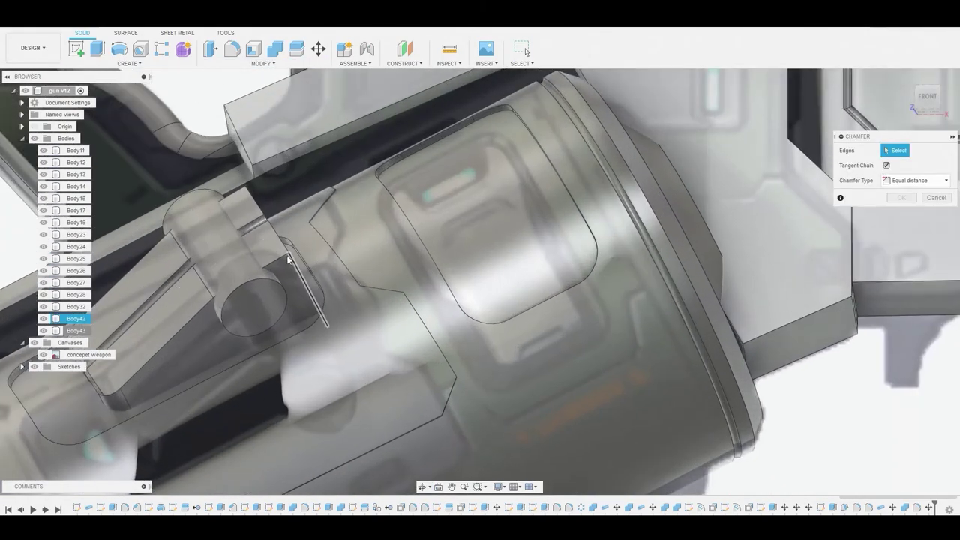
pyautogui.click(284, 246)
pyautogui.click(257, 193)
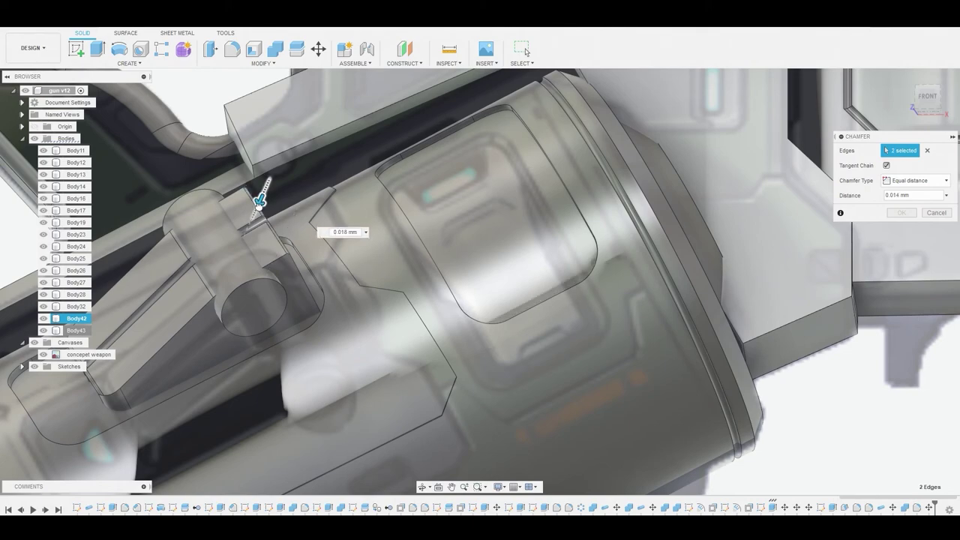
pyautogui.moveTo(256, 211); pyautogui.dragTo(254, 218)
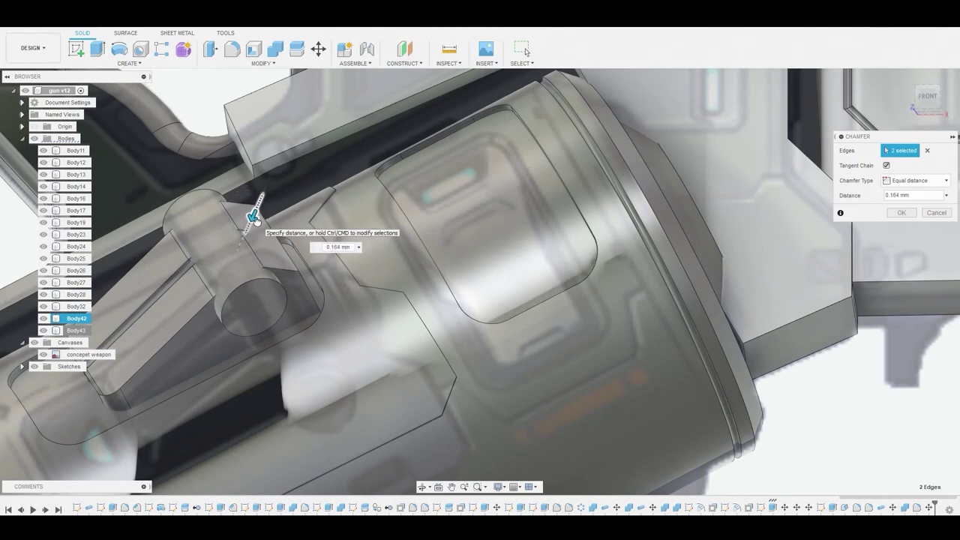
pyautogui.click(903, 213)
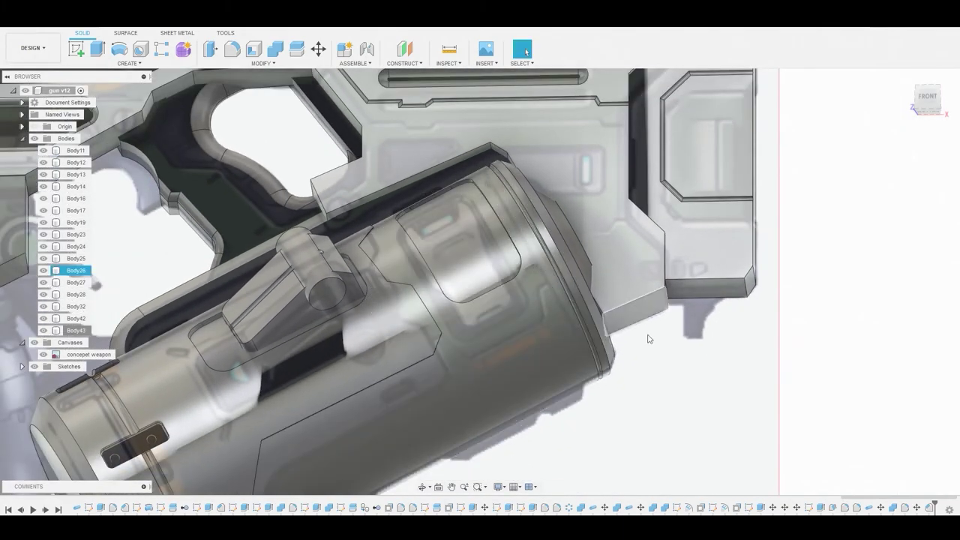
# Step: Fillet the two corner edges of the block's thick end below the chamfer with a radius of about 0.159 mm
pyautogui.press('f')
pyautogui.keyDown('shift'); pyautogui.moveTo(549, 335); pyautogui.dragTo(343, 261, button='middle'); pyautogui.keyUp('shift')
pyautogui.scroll(2, 344, 259)
pyautogui.click(347, 236)
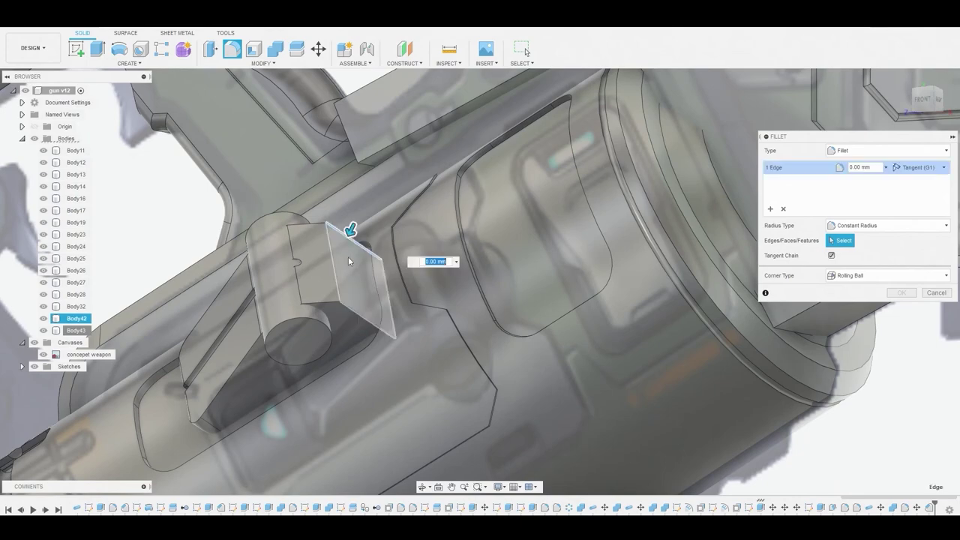
pyautogui.click(360, 314)
pyautogui.moveTo(357, 312); pyautogui.dragTo(352, 311)
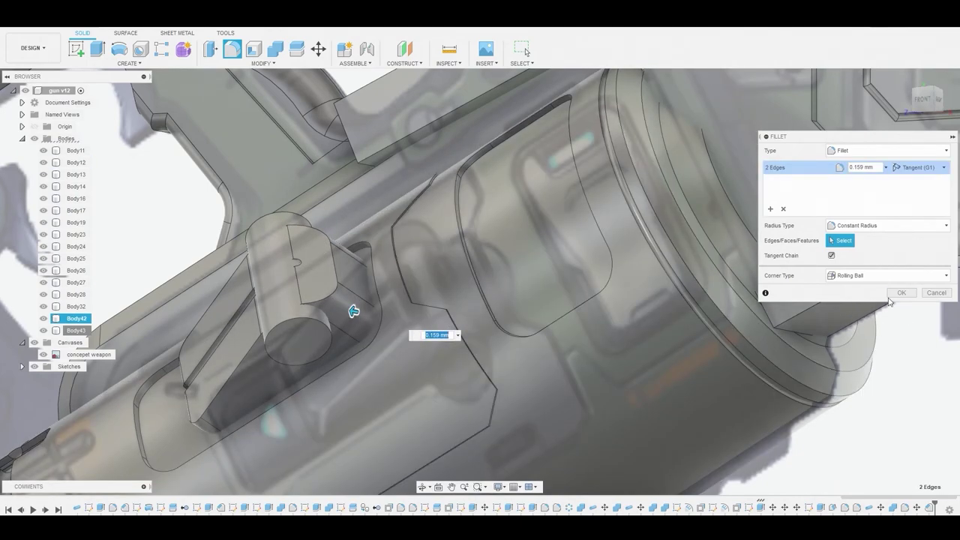
pyautogui.click(898, 292)
# Step: Create a circular pipe with a section size of 0.033 mm along the pin's front end edge as a new body
pyautogui.scroll(-3, 502, 284)
pyautogui.keyDown('shift'); pyautogui.moveTo(502, 281); pyautogui.dragTo(500, 307, button='middle'); pyautogui.keyUp('shift')
pyautogui.scroll(3, 481, 304)
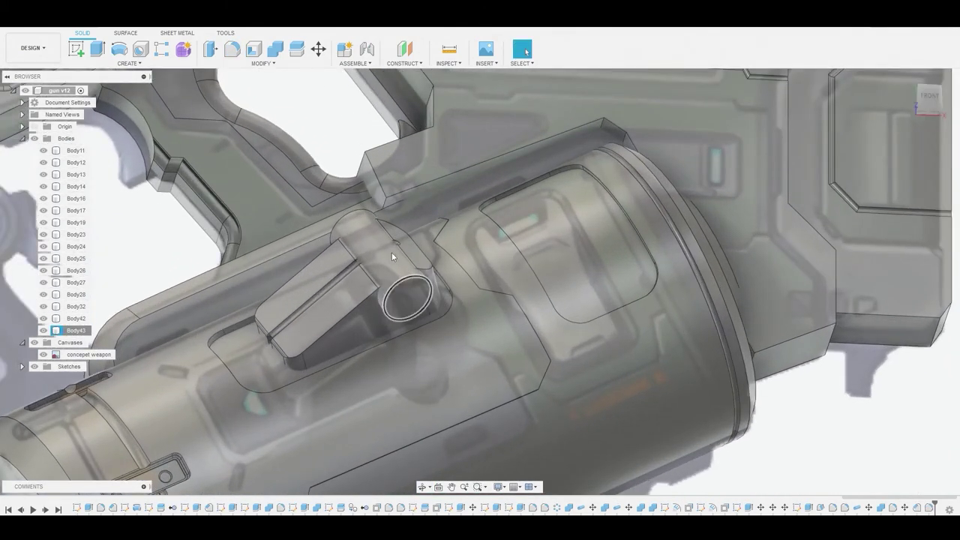
pyautogui.click(129, 63)
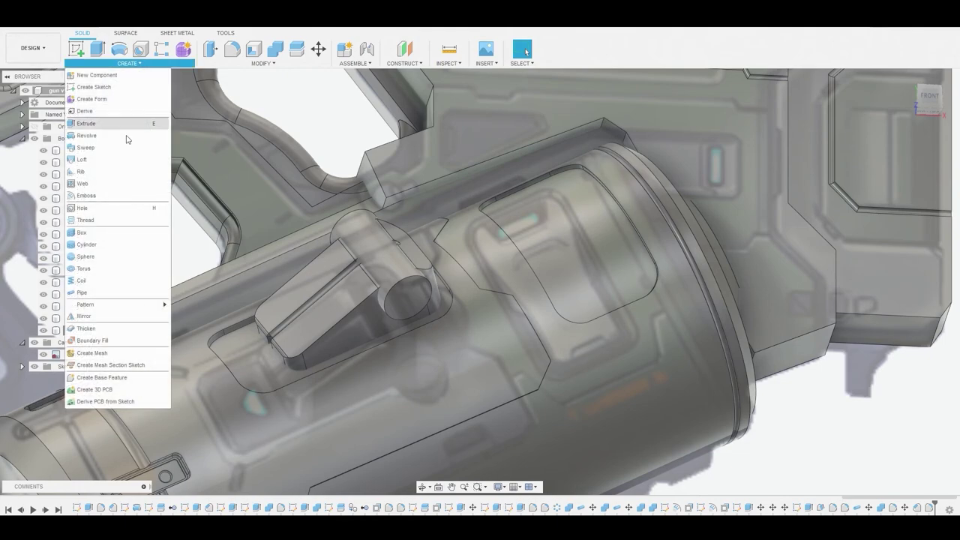
pyautogui.click(105, 294)
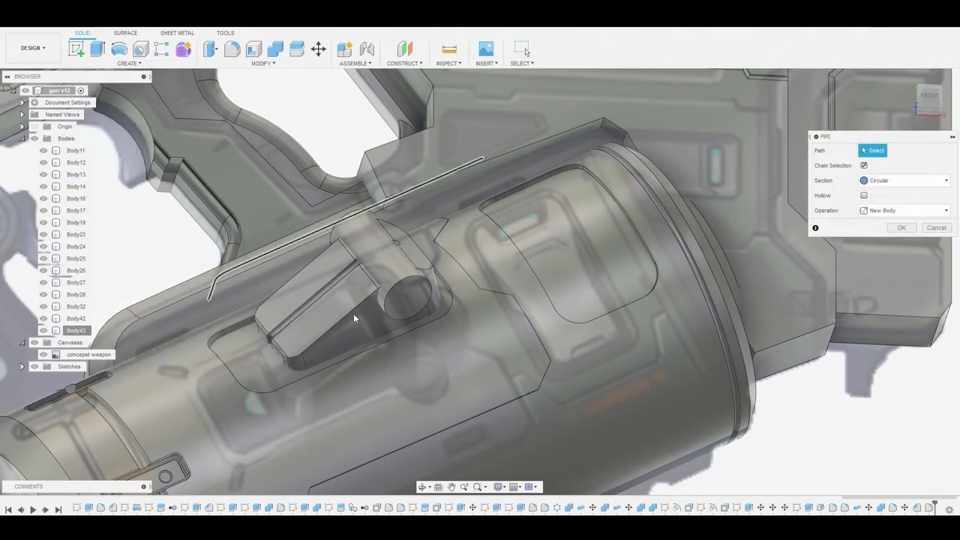
pyautogui.click(388, 298)
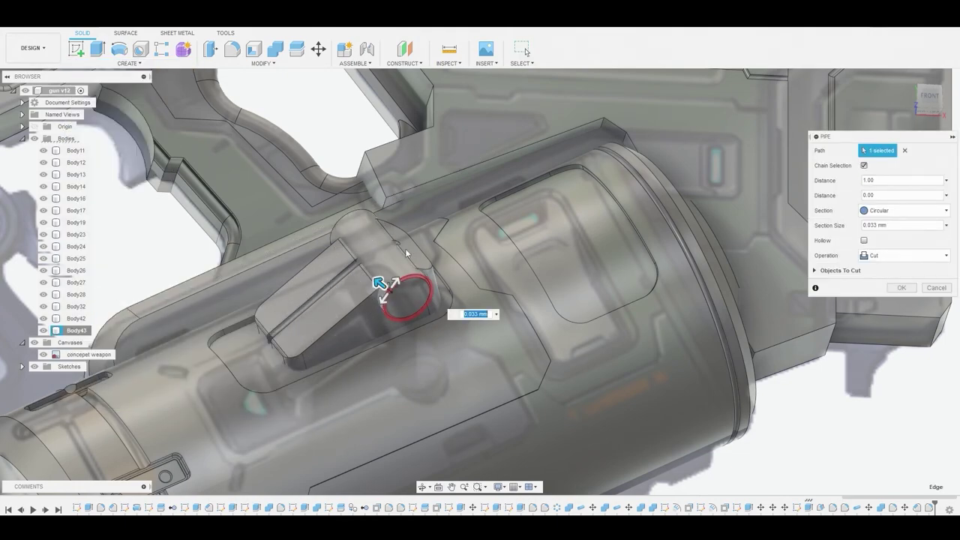
pyautogui.scroll(5, 406, 252)
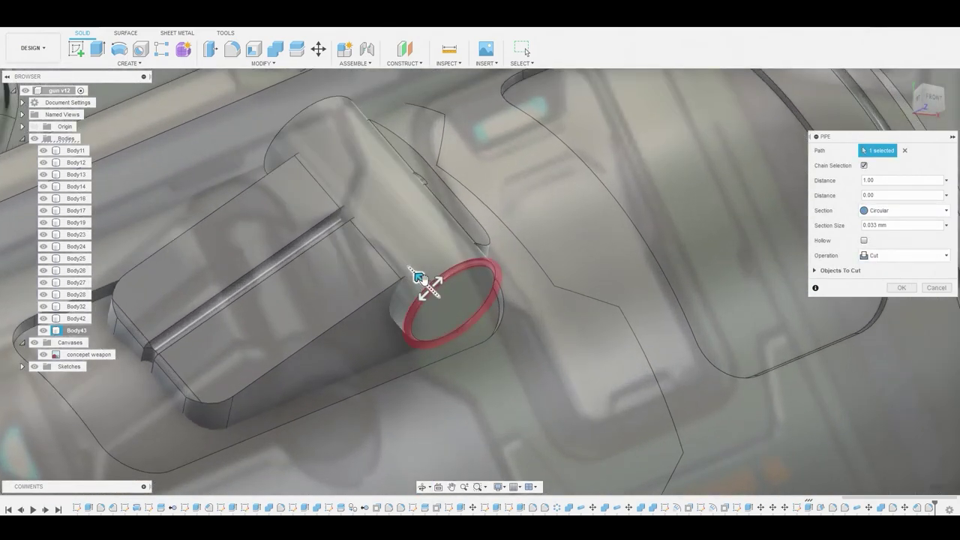
pyautogui.click(942, 256)
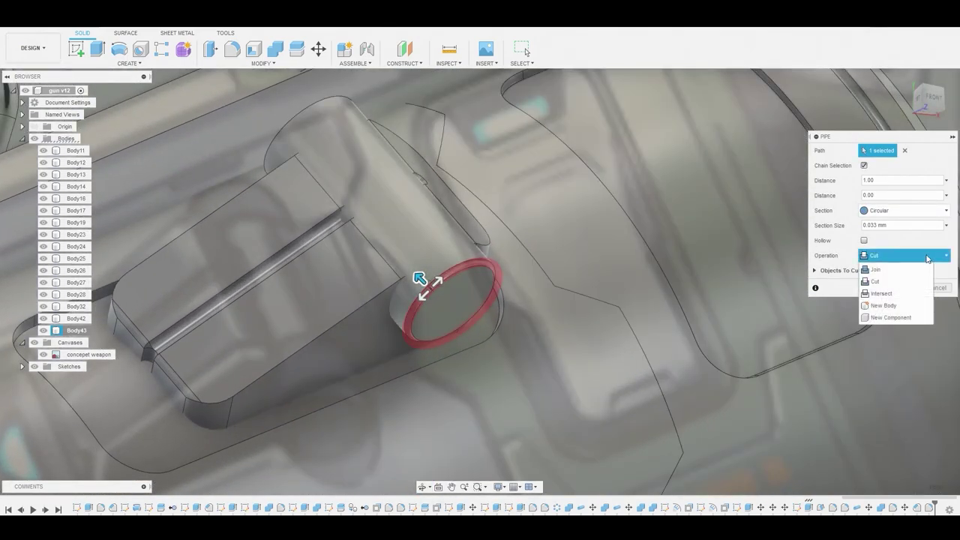
pyautogui.click(884, 306)
pyautogui.click(907, 287)
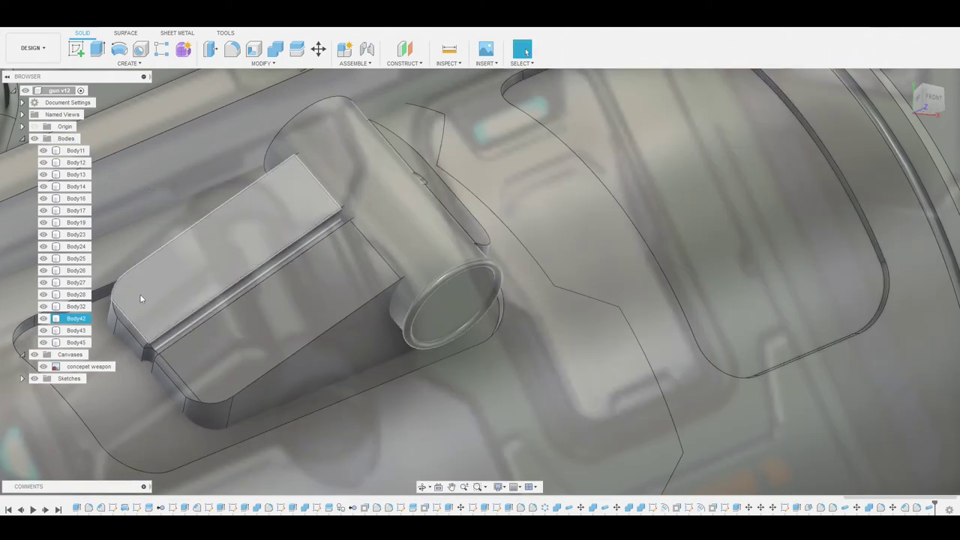
# Step: Move the ring body about -0.065 mm in Z along the pin, with its pivot reset beside the block
pyautogui.rightClick(78, 341)
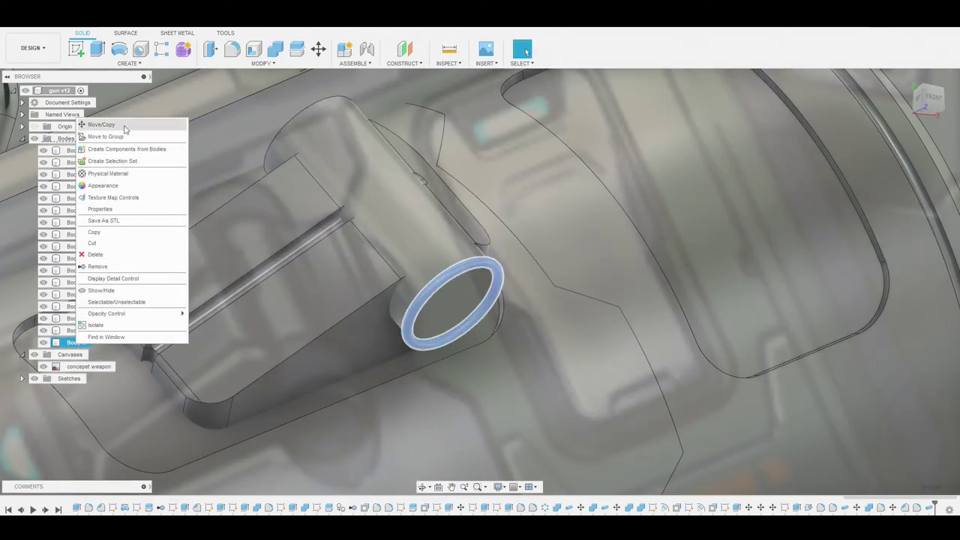
pyautogui.click(101, 123)
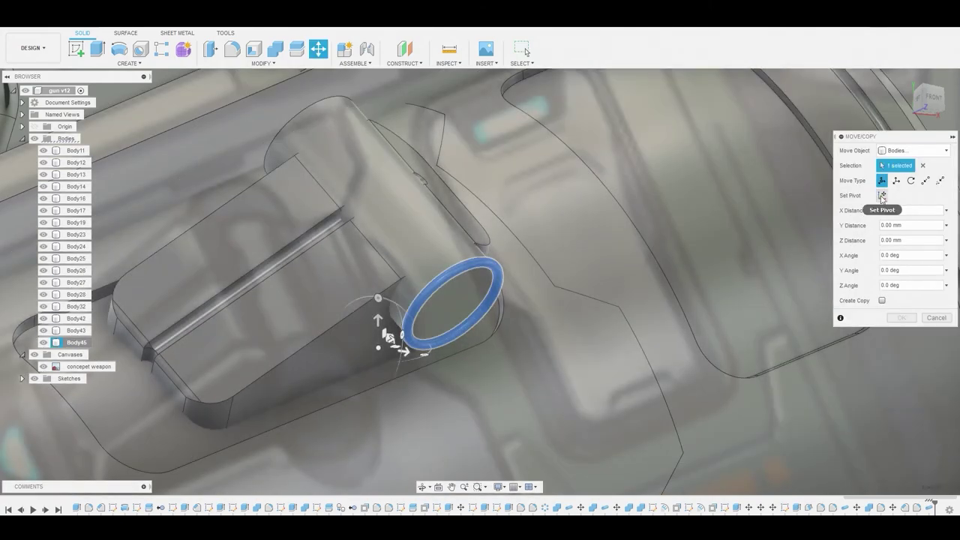
pyautogui.click(883, 196)
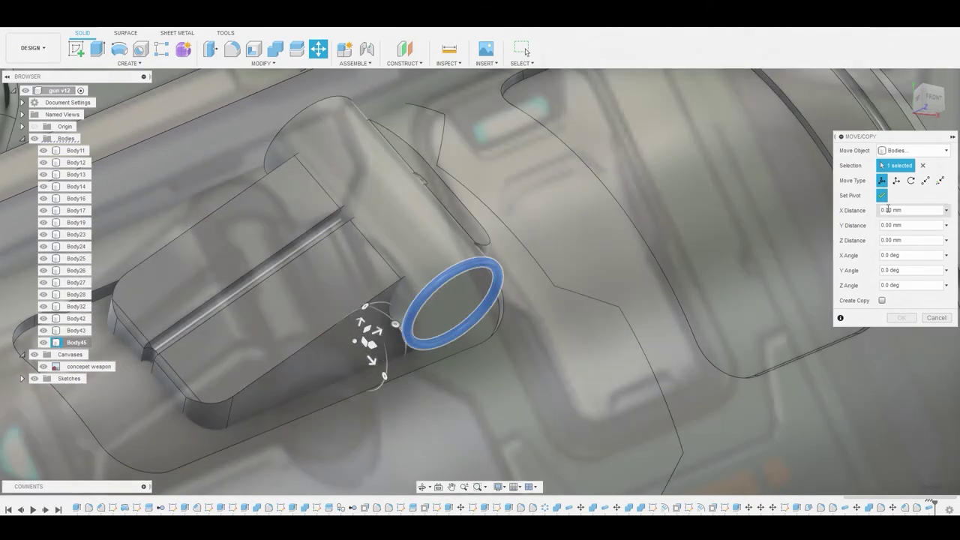
pyautogui.click(883, 196)
pyautogui.moveTo(370, 354); pyautogui.dragTo(364, 349)
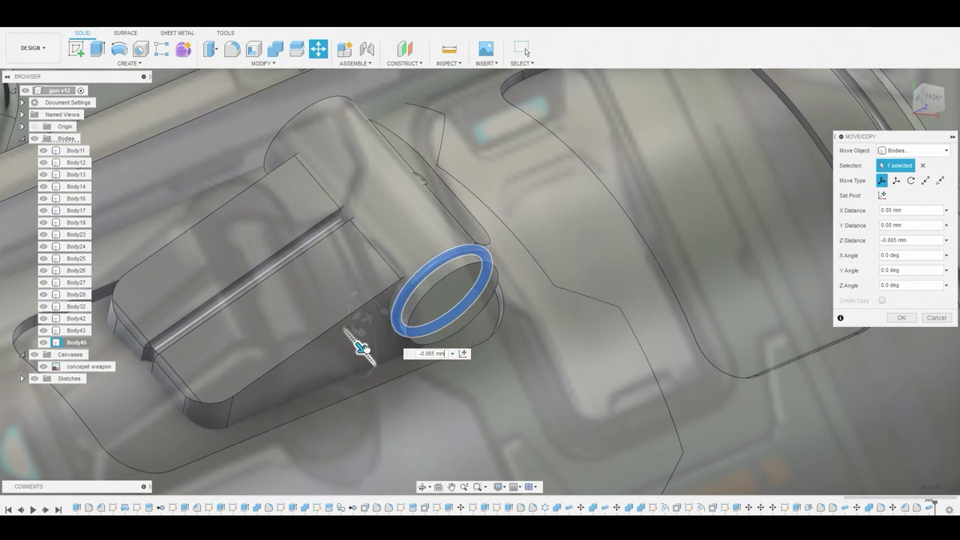
pyautogui.click(900, 319)
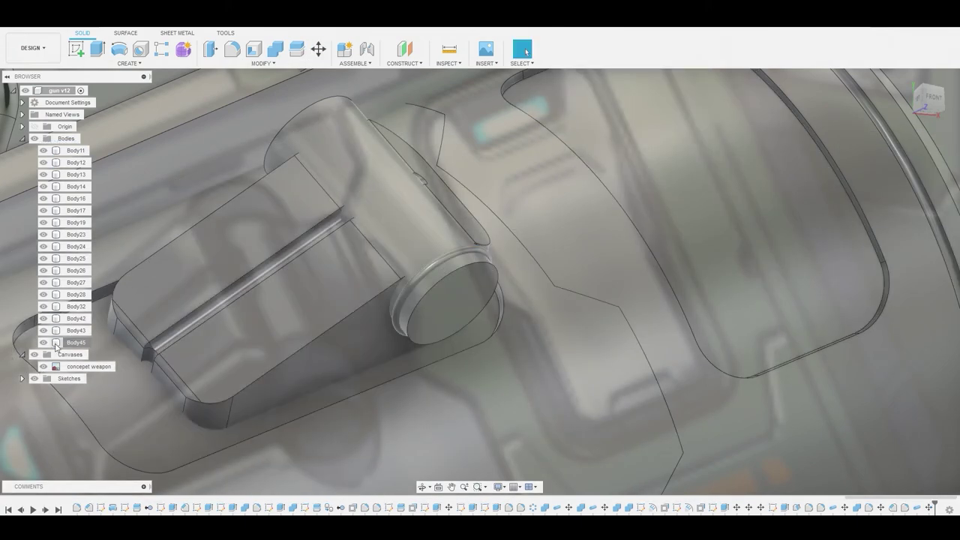
# Step: Duplicate the ring body and move the copy about -0.742 mm in Z to the opposite end of the pin
pyautogui.click(75, 344)
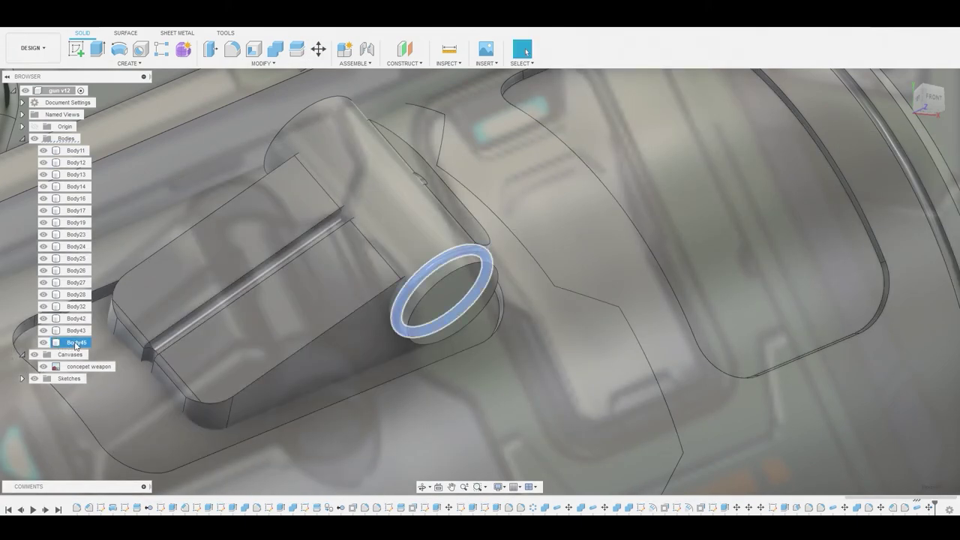
pyautogui.hotkey('ctrl', 'c')
pyautogui.hotkey('ctrl', 'v')
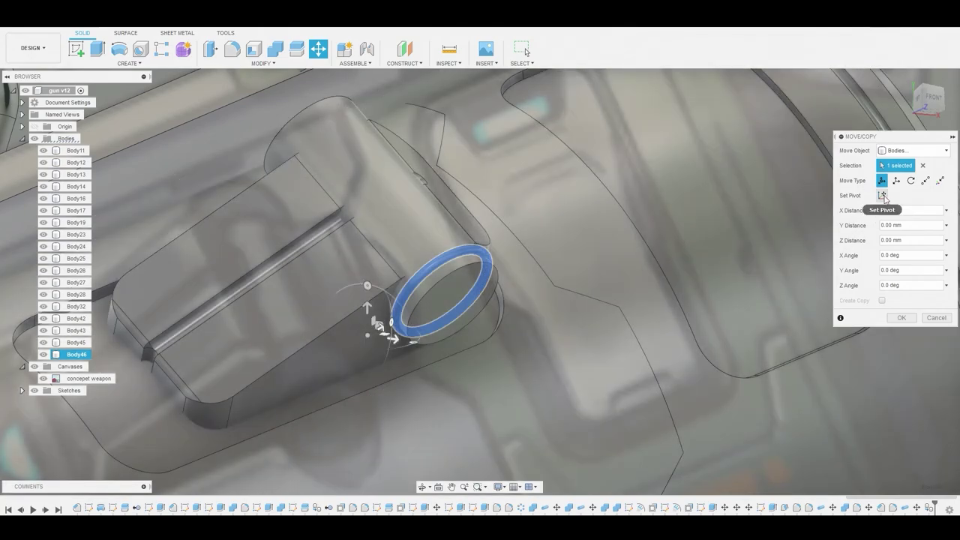
pyautogui.click(387, 356)
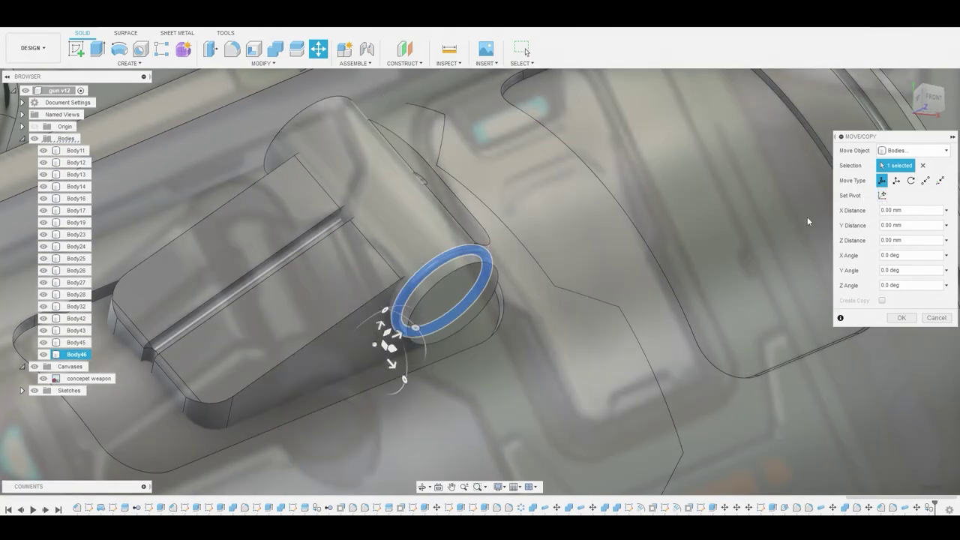
pyautogui.keyDown('shift'); pyautogui.moveTo(339, 347); pyautogui.dragTo(398, 354, button='middle'); pyautogui.keyUp('shift')
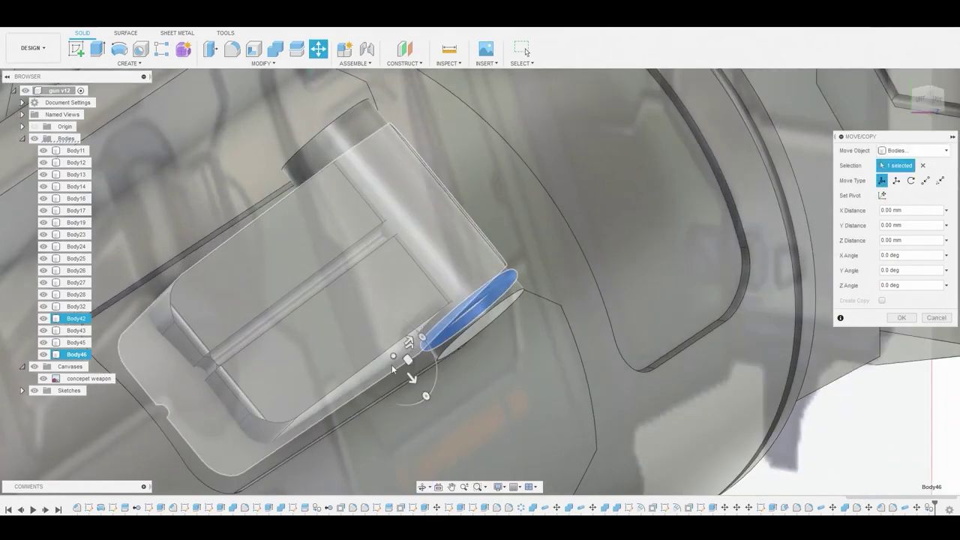
pyautogui.moveTo(410, 375); pyautogui.dragTo(276, 214)
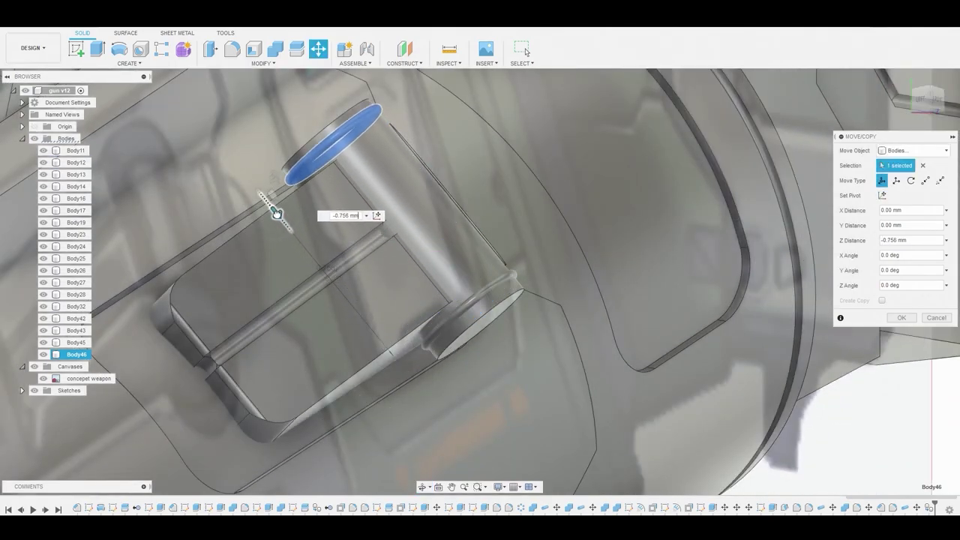
pyautogui.moveTo(276, 214); pyautogui.dragTo(279, 215)
pyautogui.keyDown('shift'); pyautogui.moveTo(296, 230); pyautogui.dragTo(302, 231, button='middle'); pyautogui.keyUp('shift')
pyautogui.moveTo(279, 215); pyautogui.dragTo(281, 216)
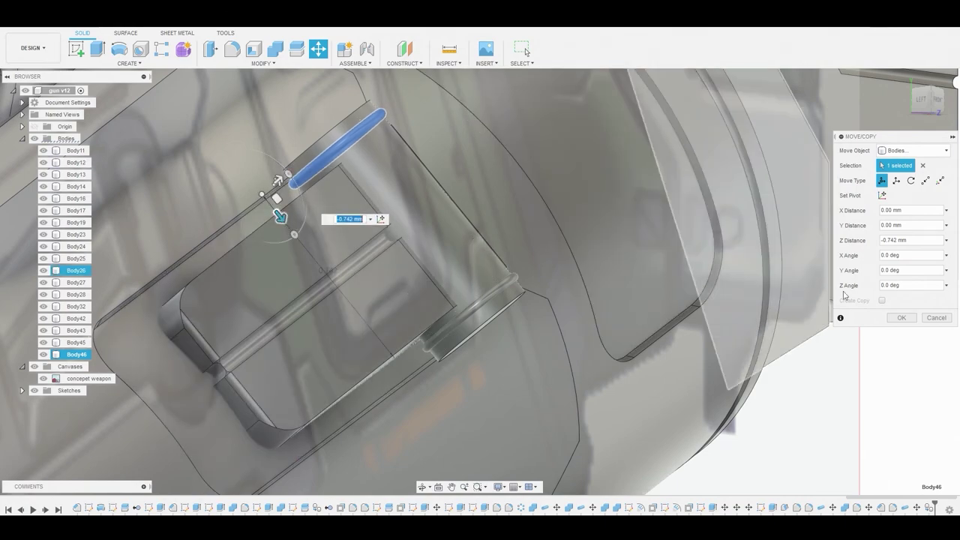
pyautogui.click(904, 317)
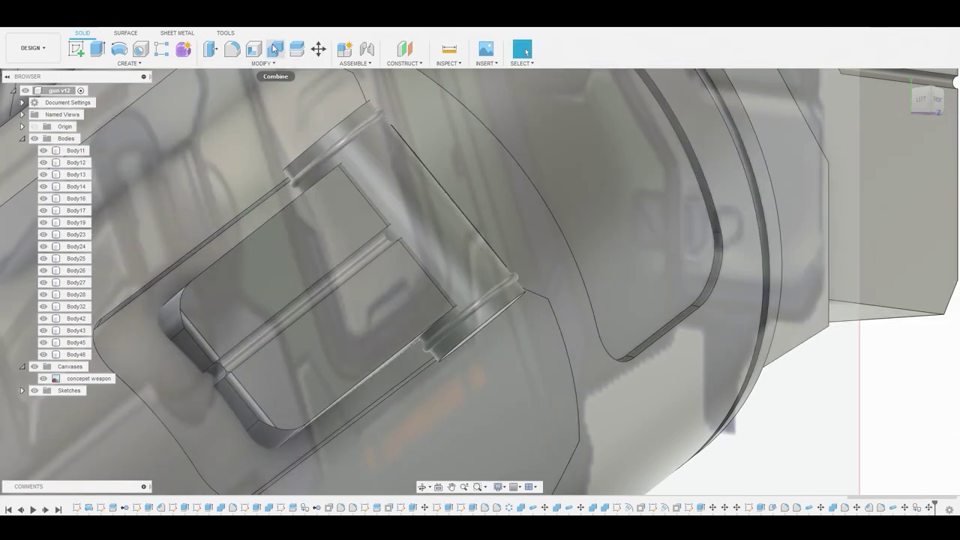
# Step: Cut both ring bodies out of the pin with Combine to form a groove near each end
pyautogui.click(276, 49)
pyautogui.click(353, 137)
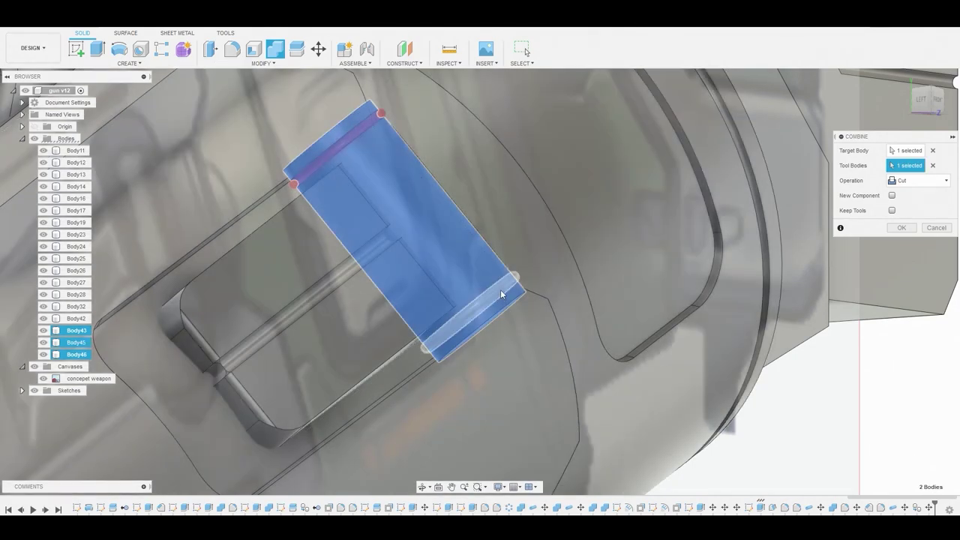
pyautogui.click(501, 293)
pyautogui.click(900, 227)
# Step: Chamfer the two outer circular end edges of the pin with an equal distance of about 0.029 mm
pyautogui.keyDown('shift'); pyautogui.moveTo(720, 255); pyautogui.dragTo(529, 273, button='middle'); pyautogui.keyUp('shift')
pyautogui.scroll(-2, 530, 299)
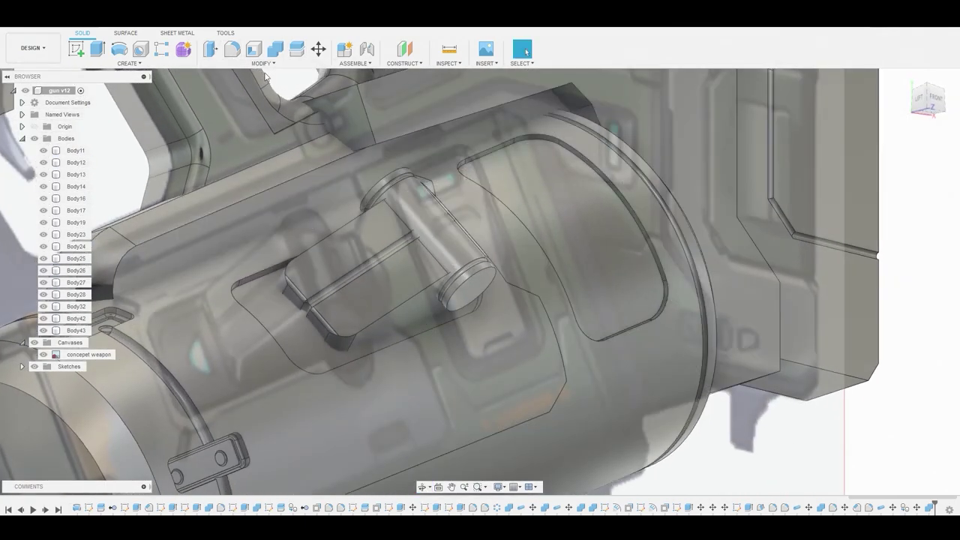
pyautogui.click(262, 63)
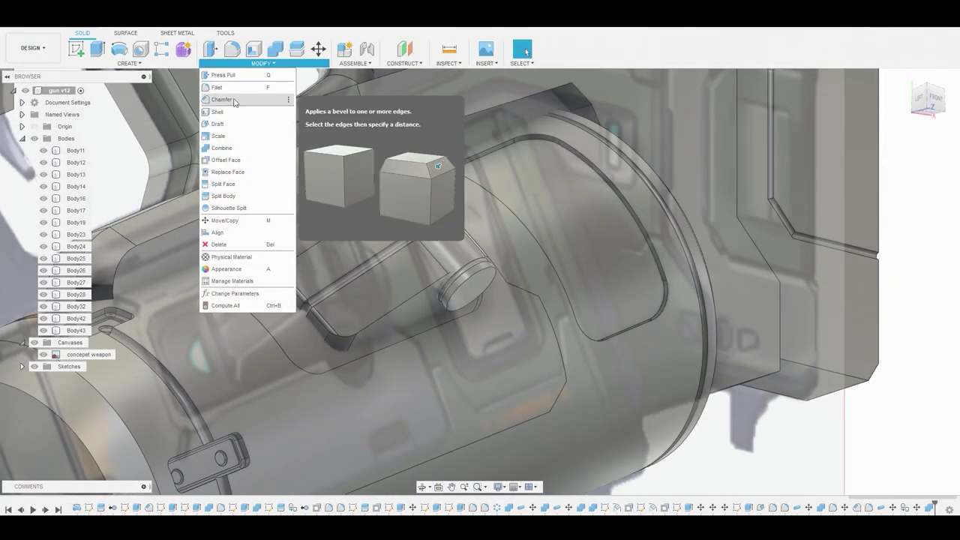
pyautogui.click(235, 96)
pyautogui.click(405, 172)
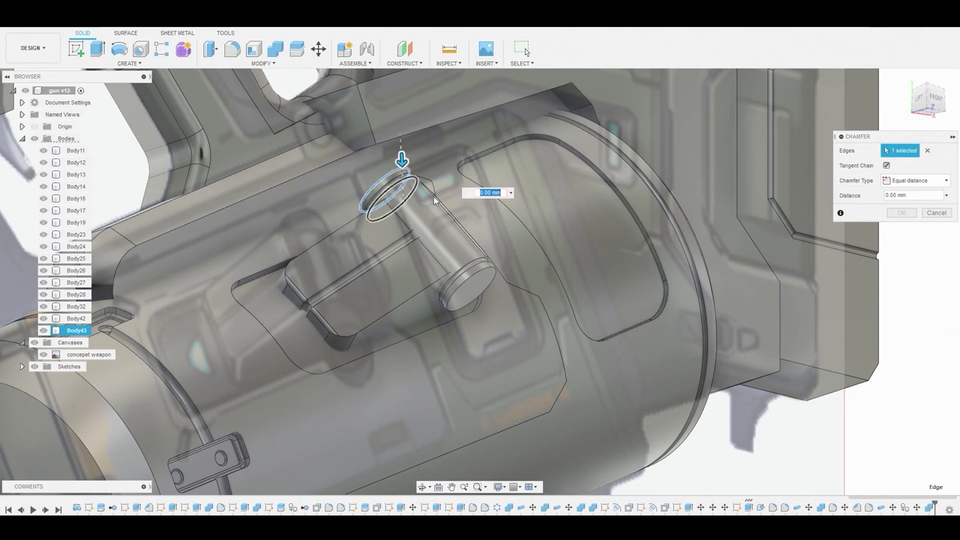
pyautogui.click(477, 277)
pyautogui.scroll(3, 476, 279)
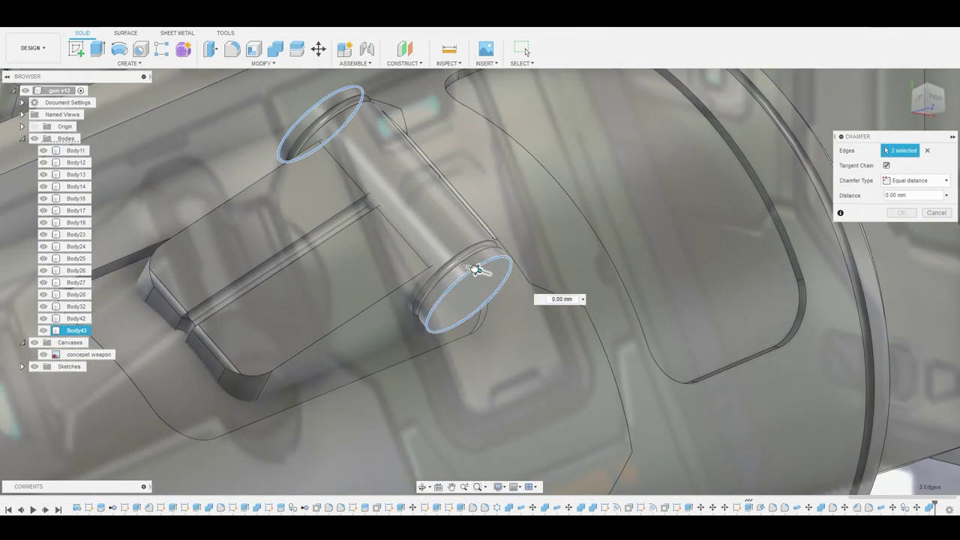
pyautogui.moveTo(475, 270); pyautogui.dragTo(473, 267)
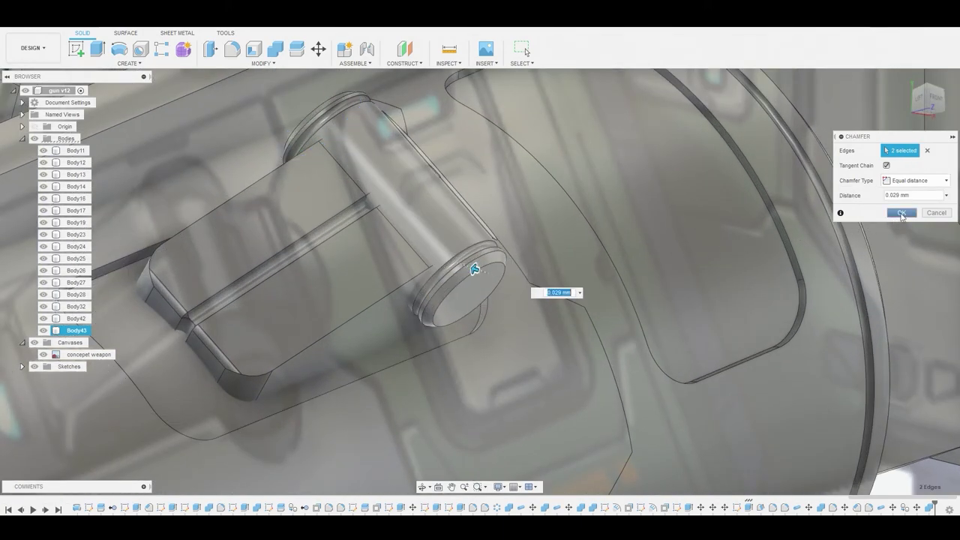